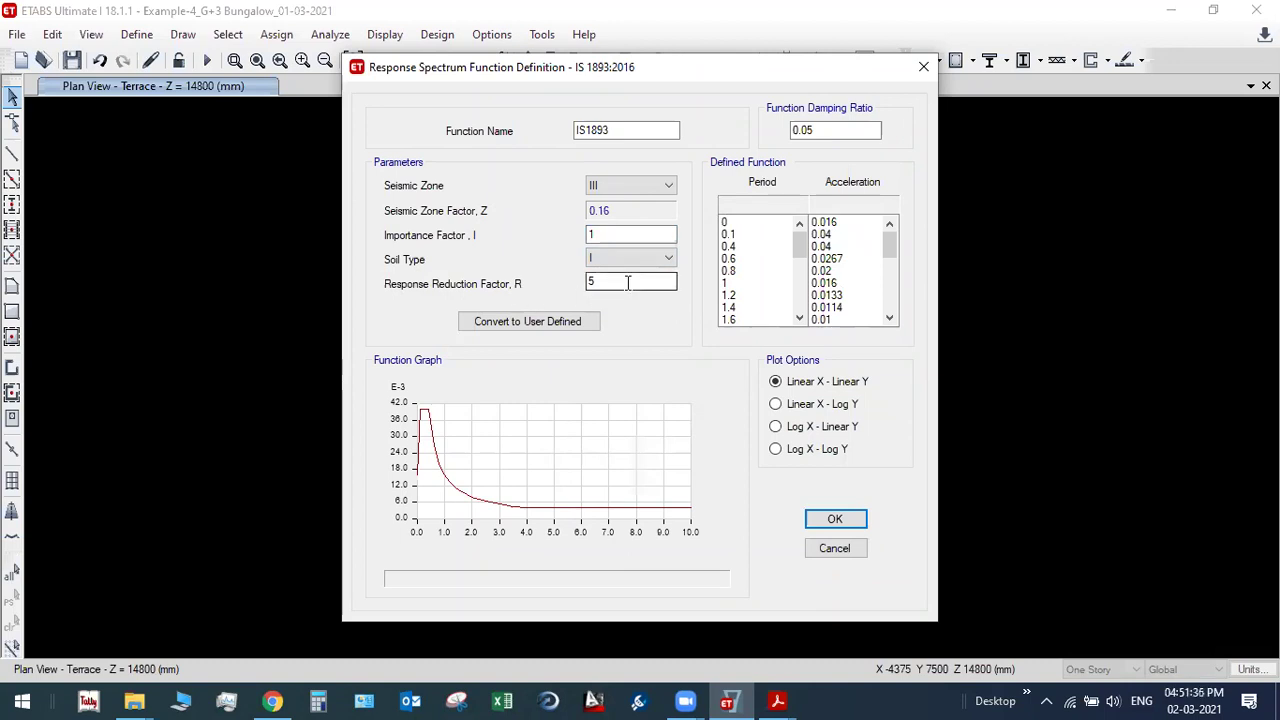
Step: Set the response reduction factor R of the IS1893 response spectrum function to 4 and accept the function definition
drag(628, 284, 588, 284)
text(4)
mouse_move(420, 478)
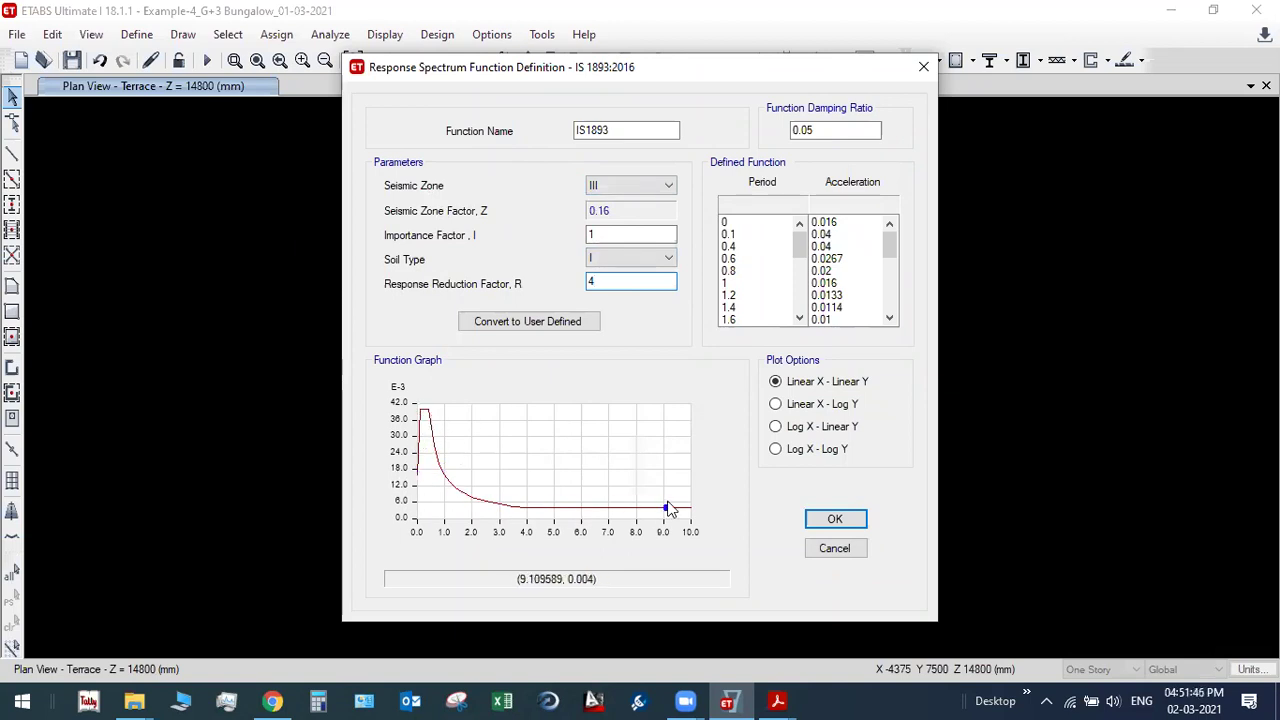
click(850, 522)
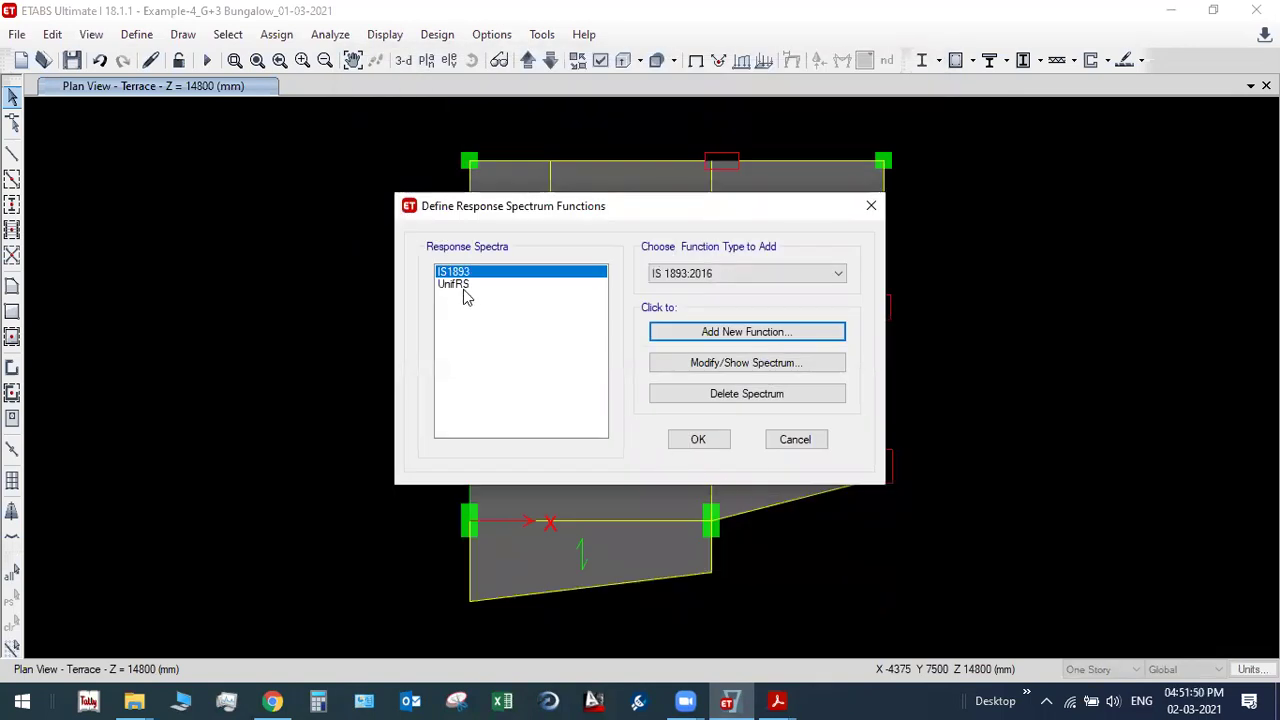
Step: Delete the UnifRS response spectrum, keeping IS1893, and accept the function list
click(462, 285)
click(690, 400)
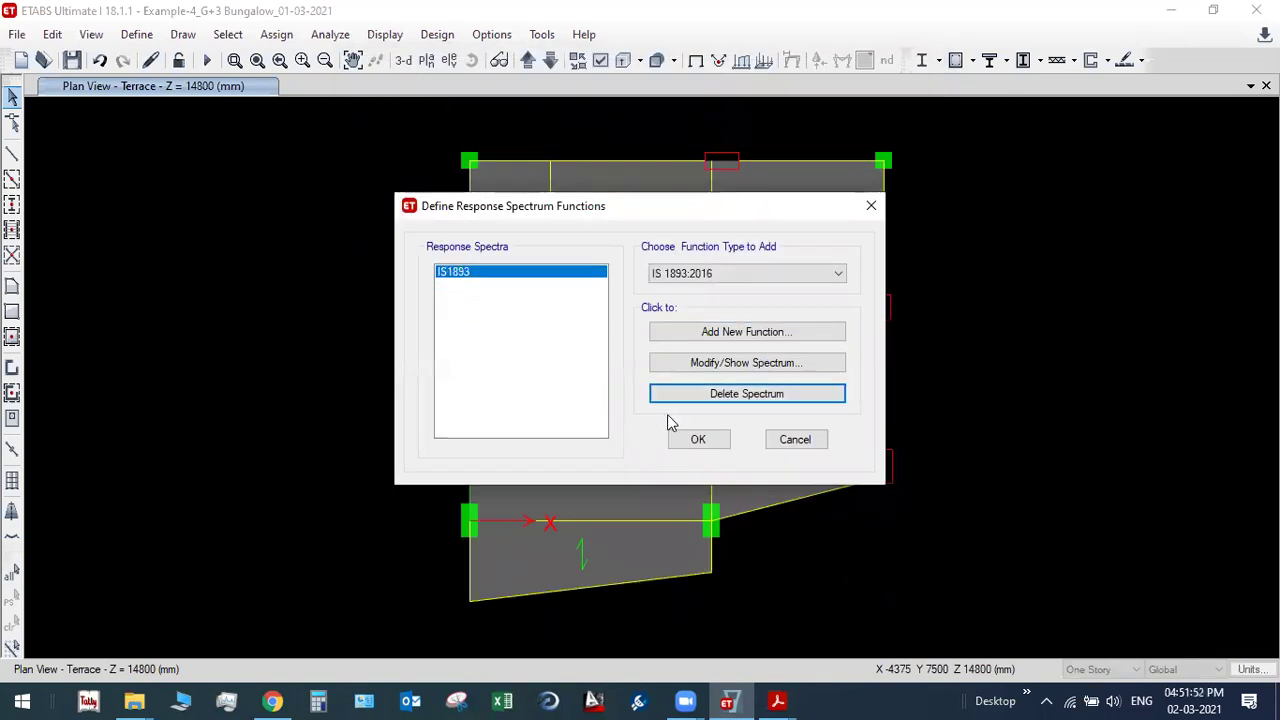
click(461, 274)
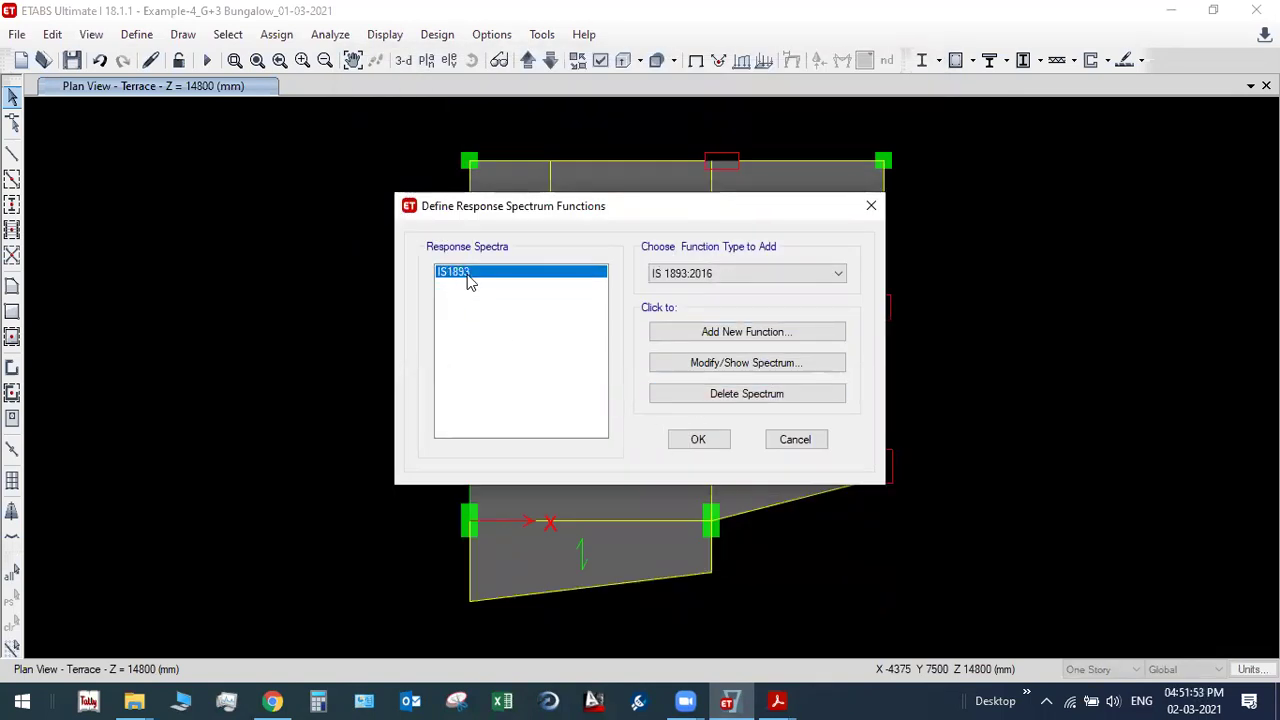
click(698, 441)
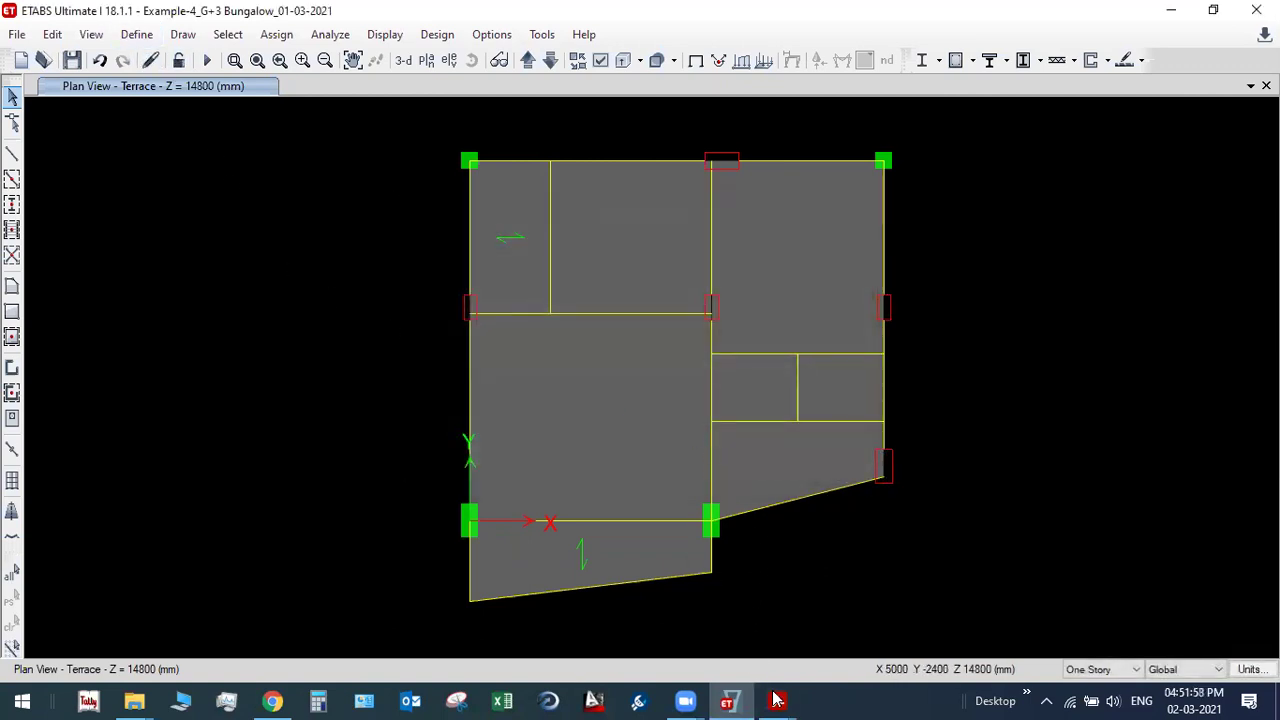
Step: Switch to Acrobat Reader to examine the response spectrum method curves in IS 1893 Part 1-2016, and return to ETABS
mouse_move(777, 700)
click(690, 625)
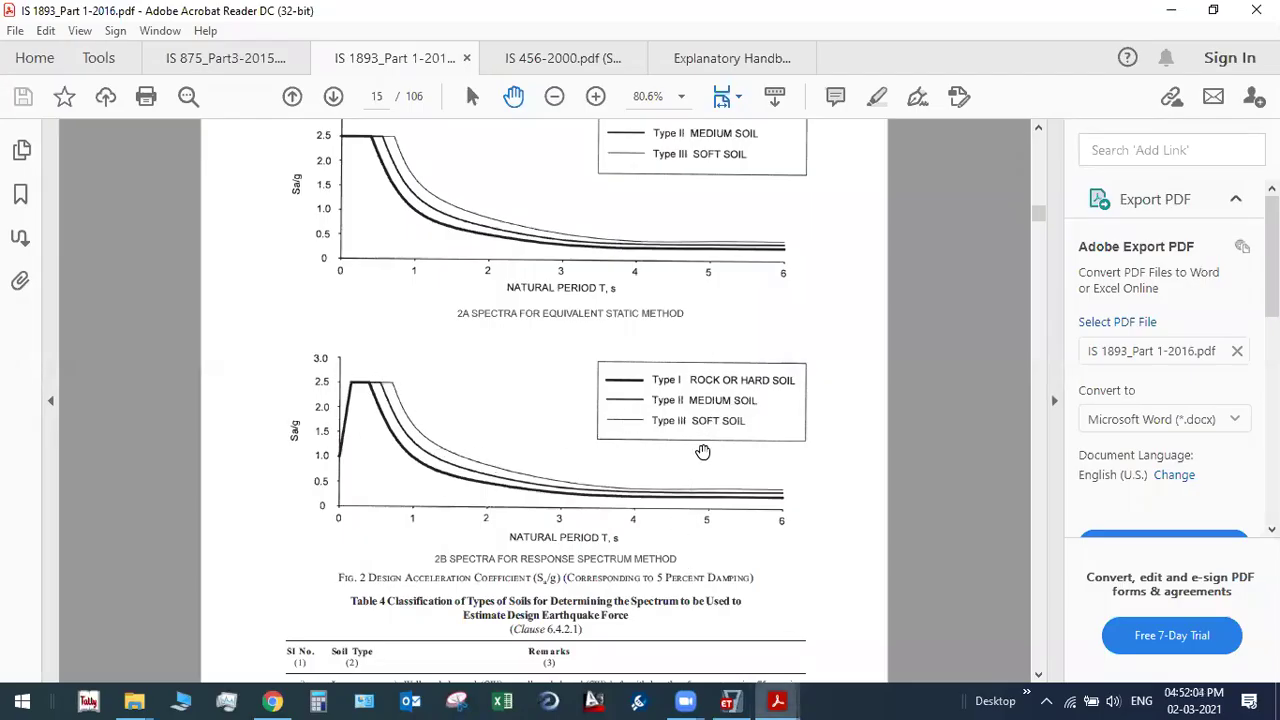
click(728, 701)
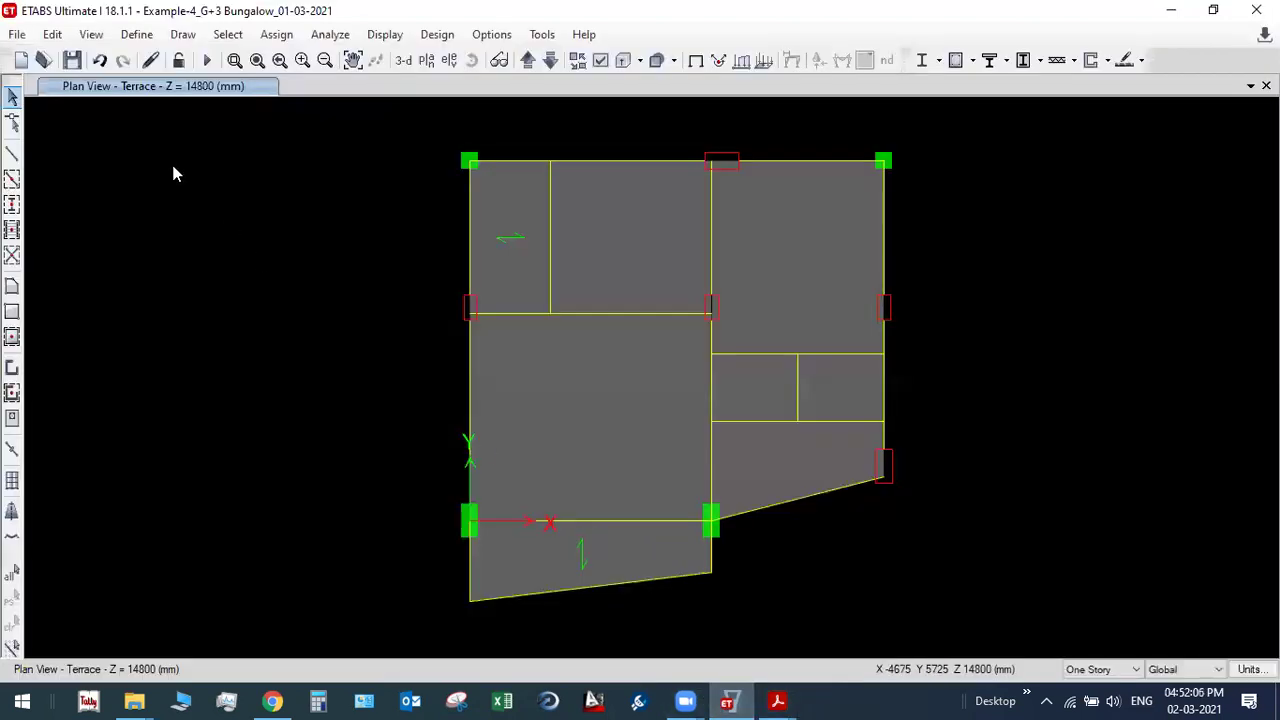
Step: Review the defined load patterns and leave them without changes
click(136, 34)
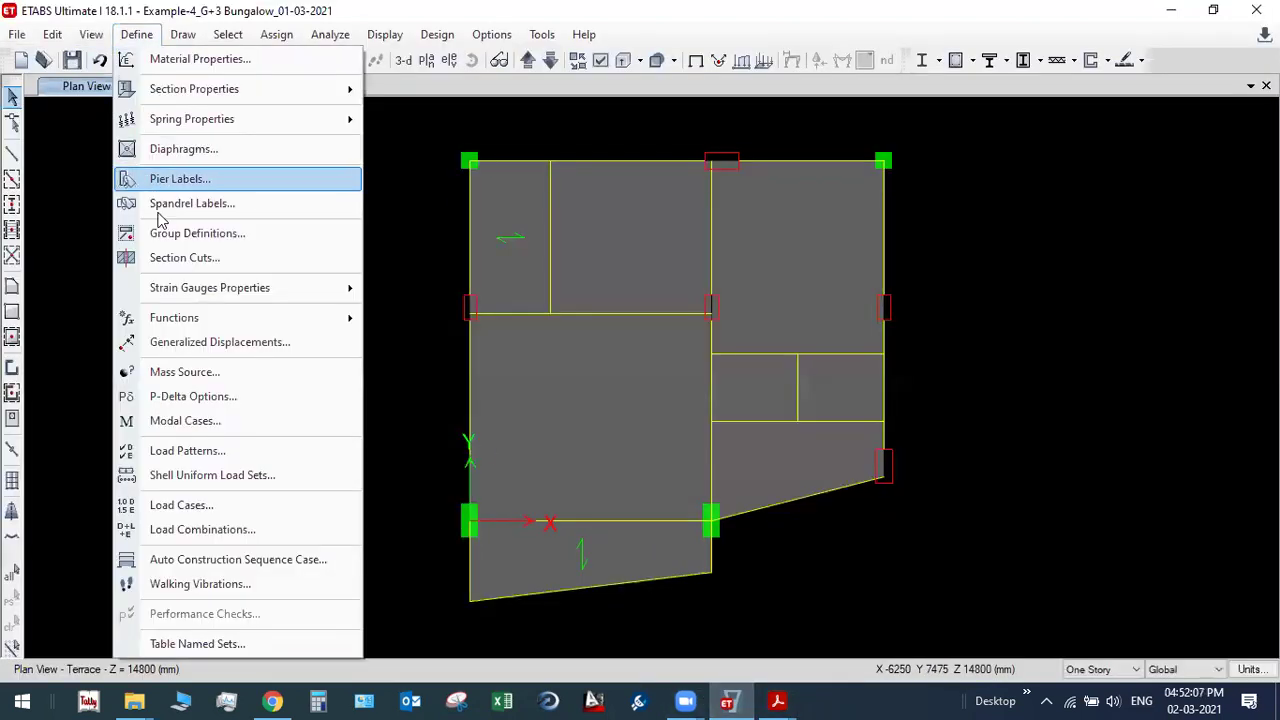
click(237, 450)
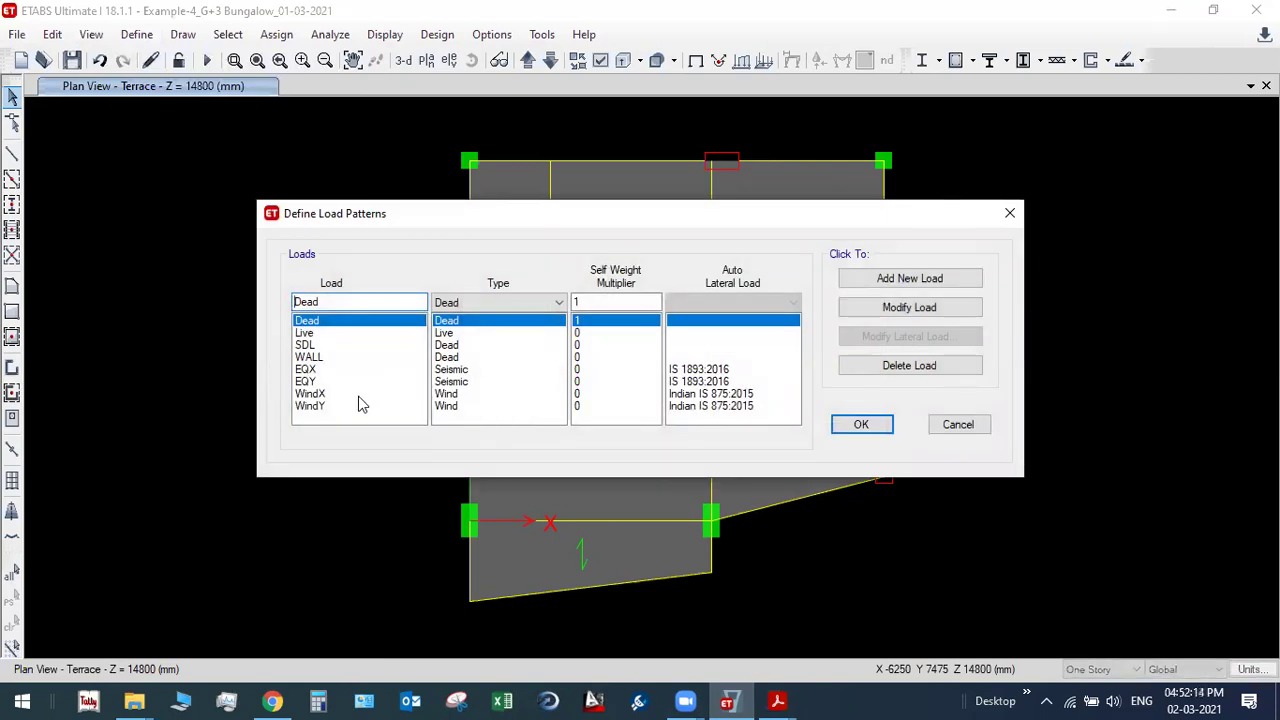
click(957, 424)
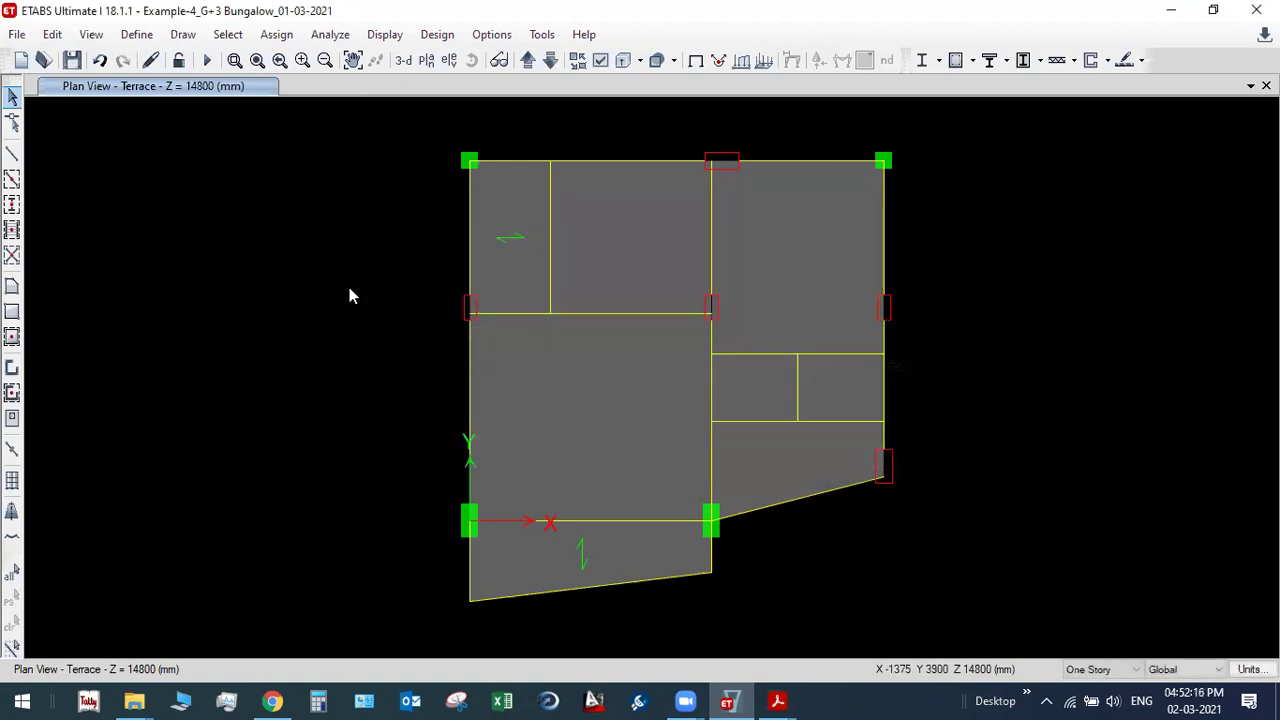
Step: Add a new load case named SPECX with the load case type Response Spectrum
click(136, 34)
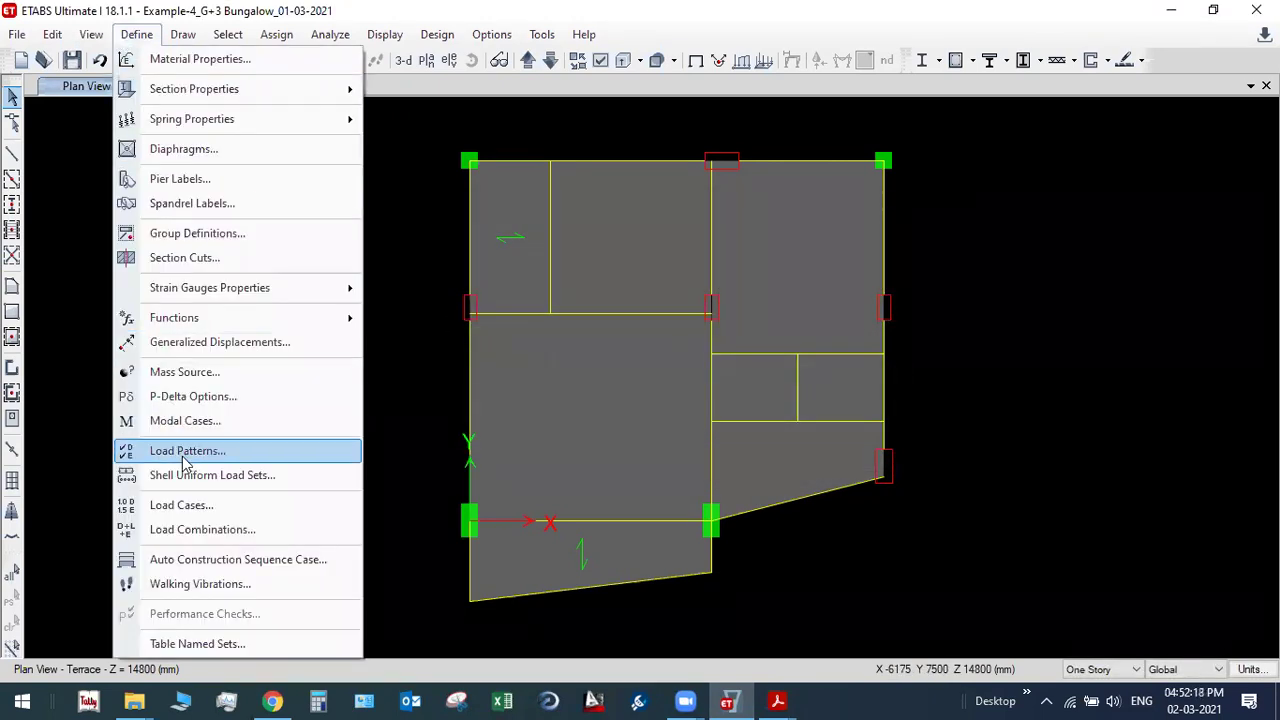
click(200, 507)
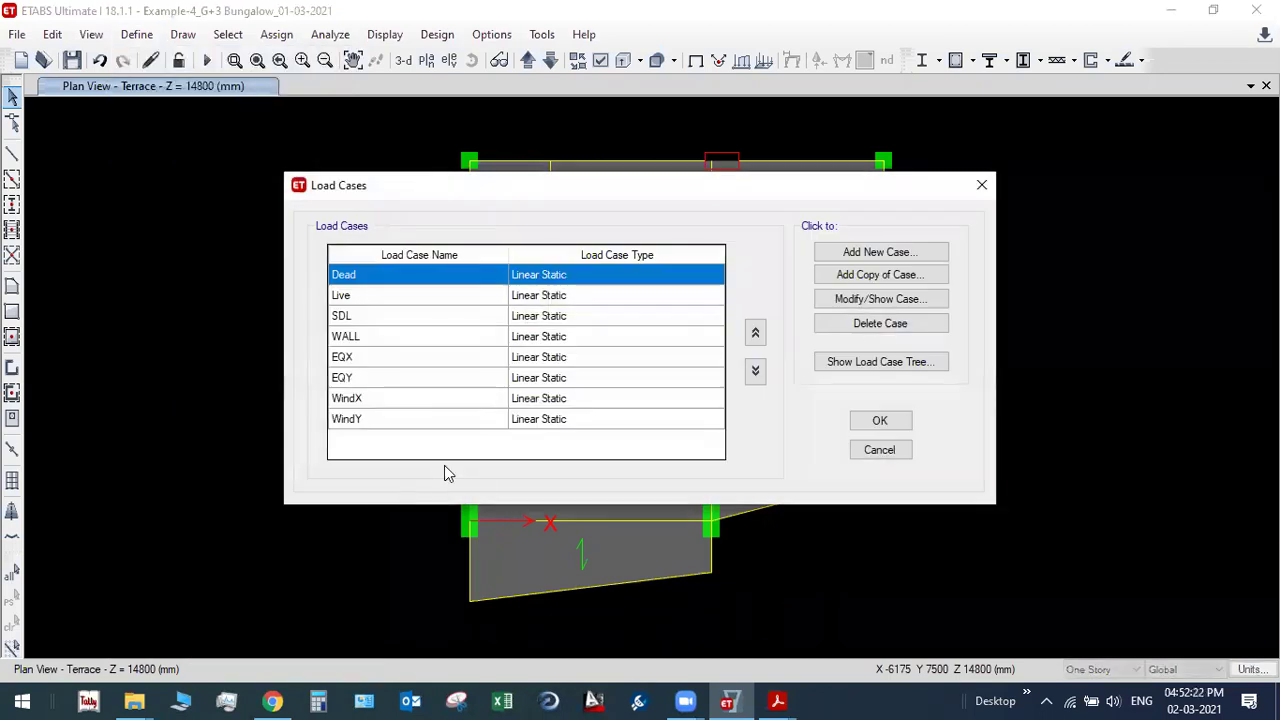
click(843, 253)
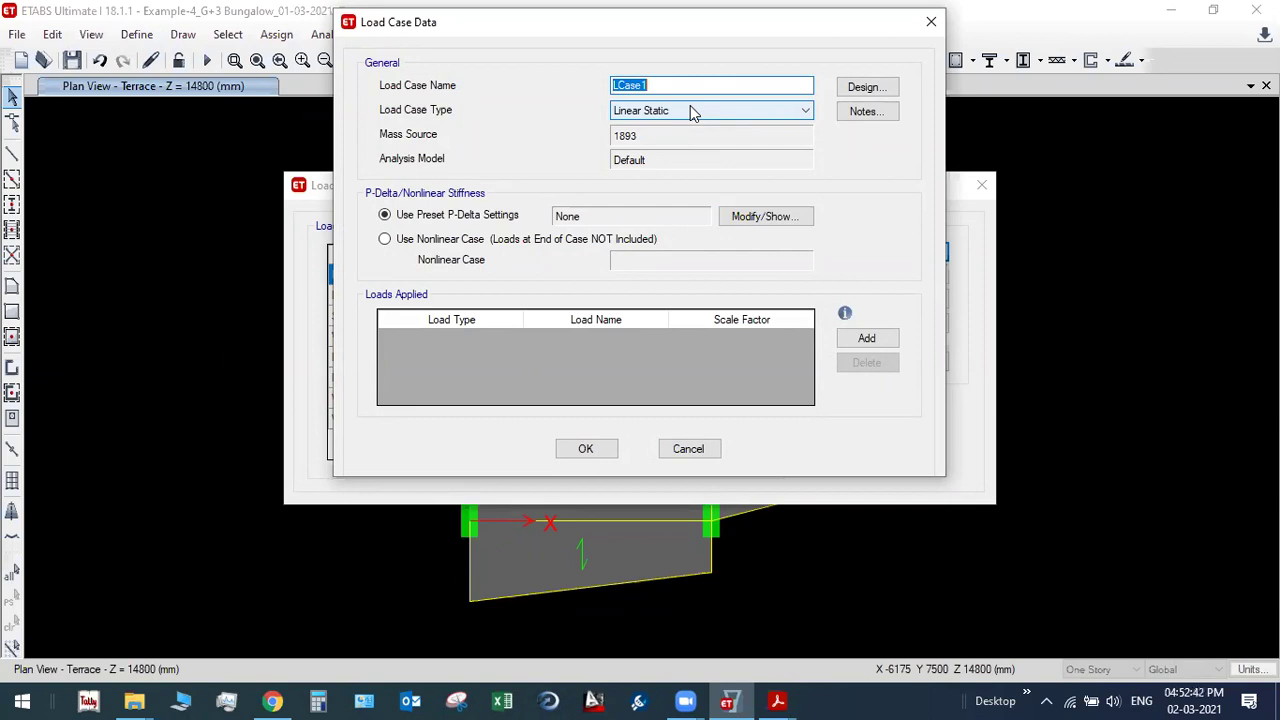
text(SPECX)
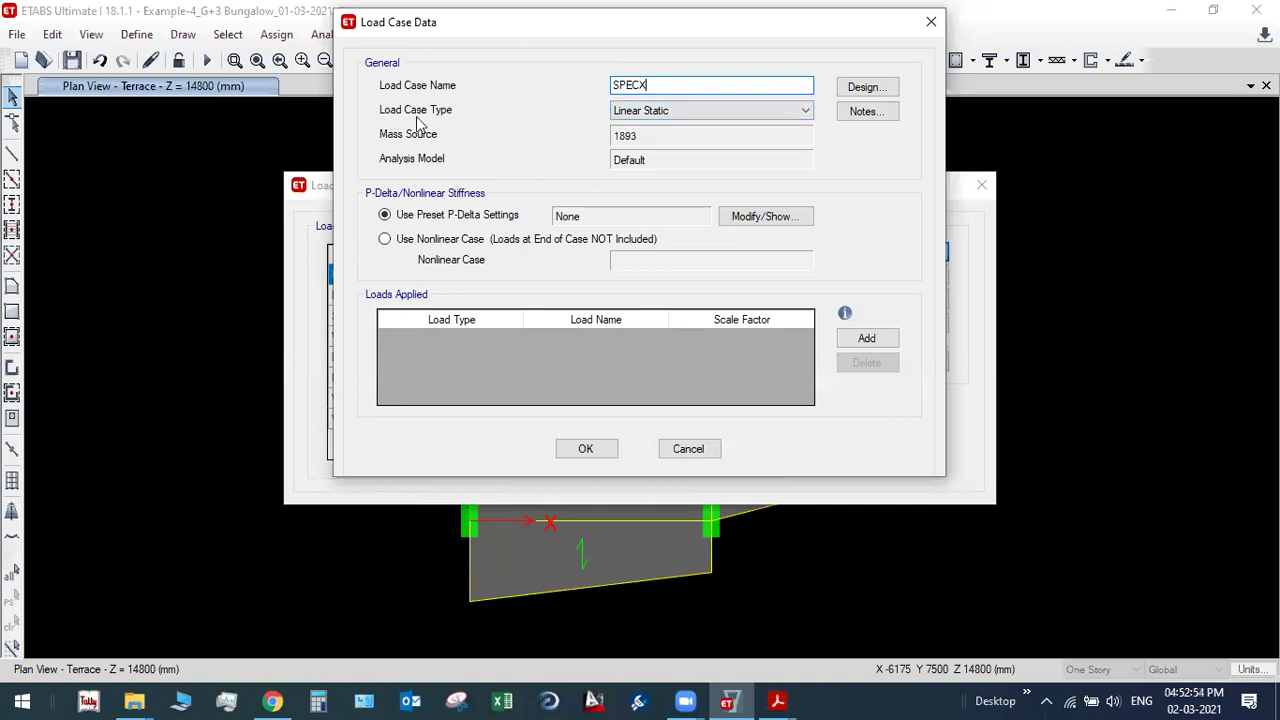
click(645, 115)
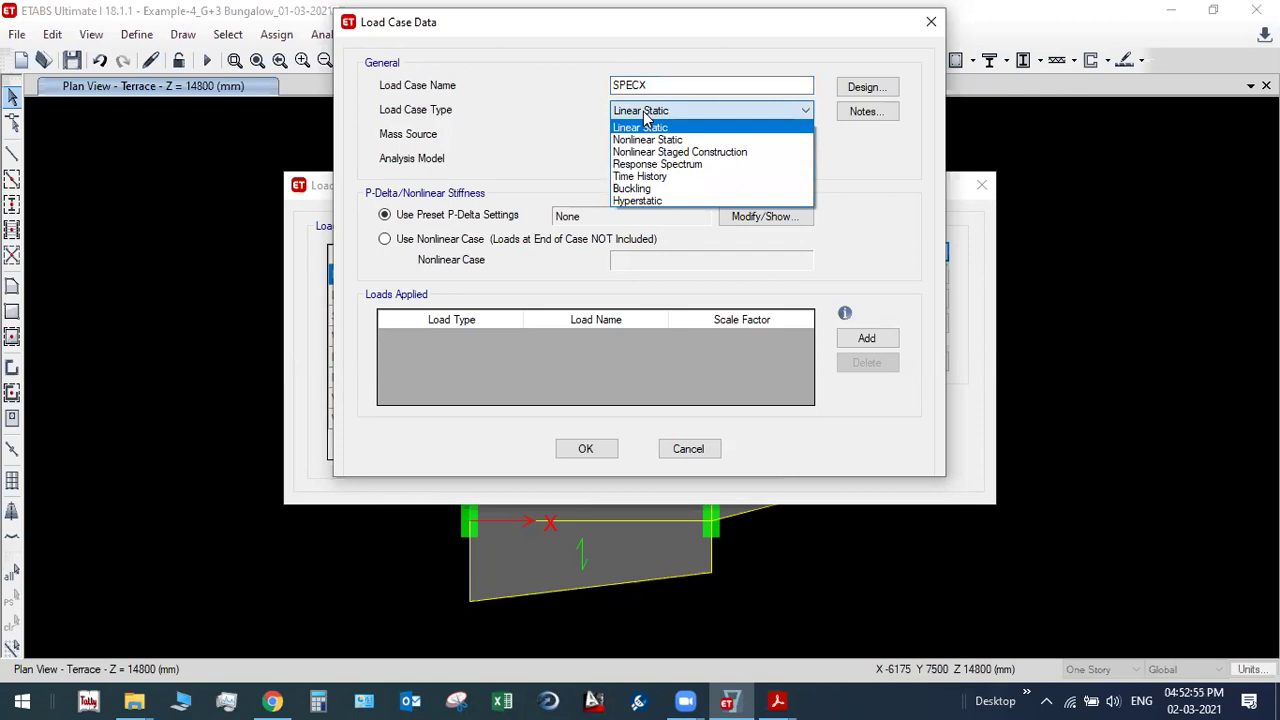
click(656, 165)
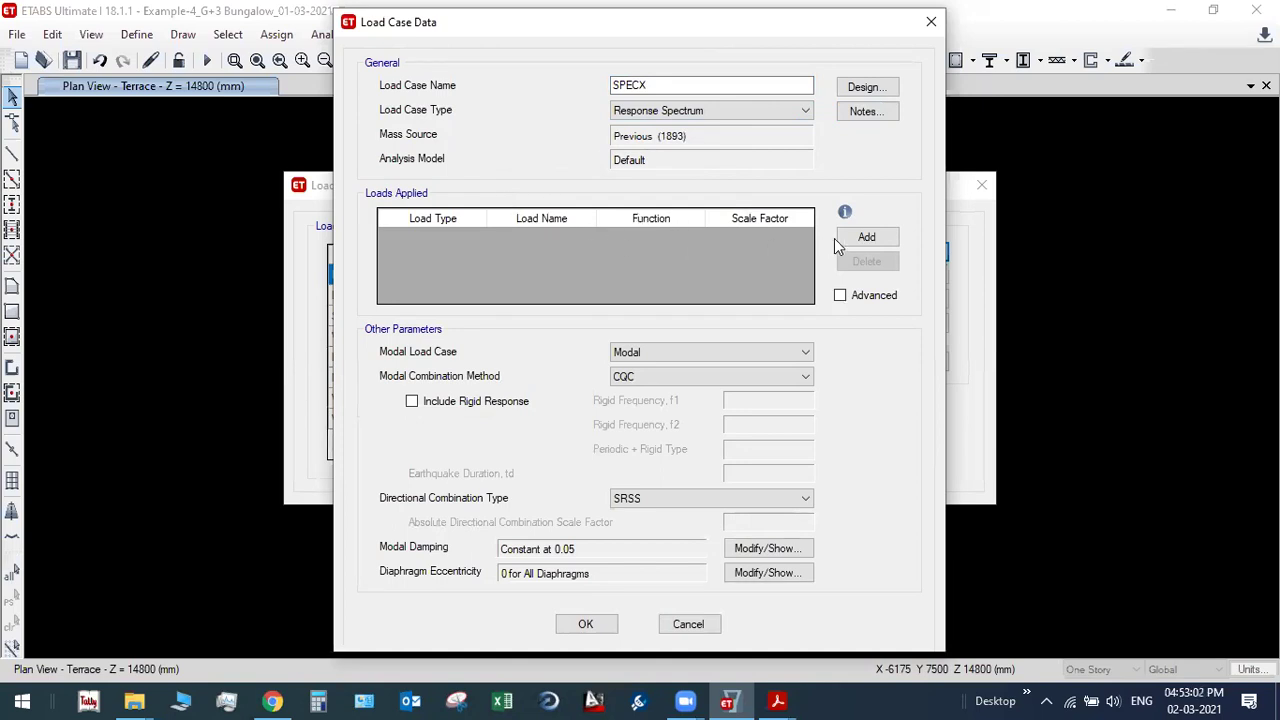
Step: Add an applied Acceleration load to SPECX in direction U1 using the IS1893 function, and select its scale factor
click(866, 238)
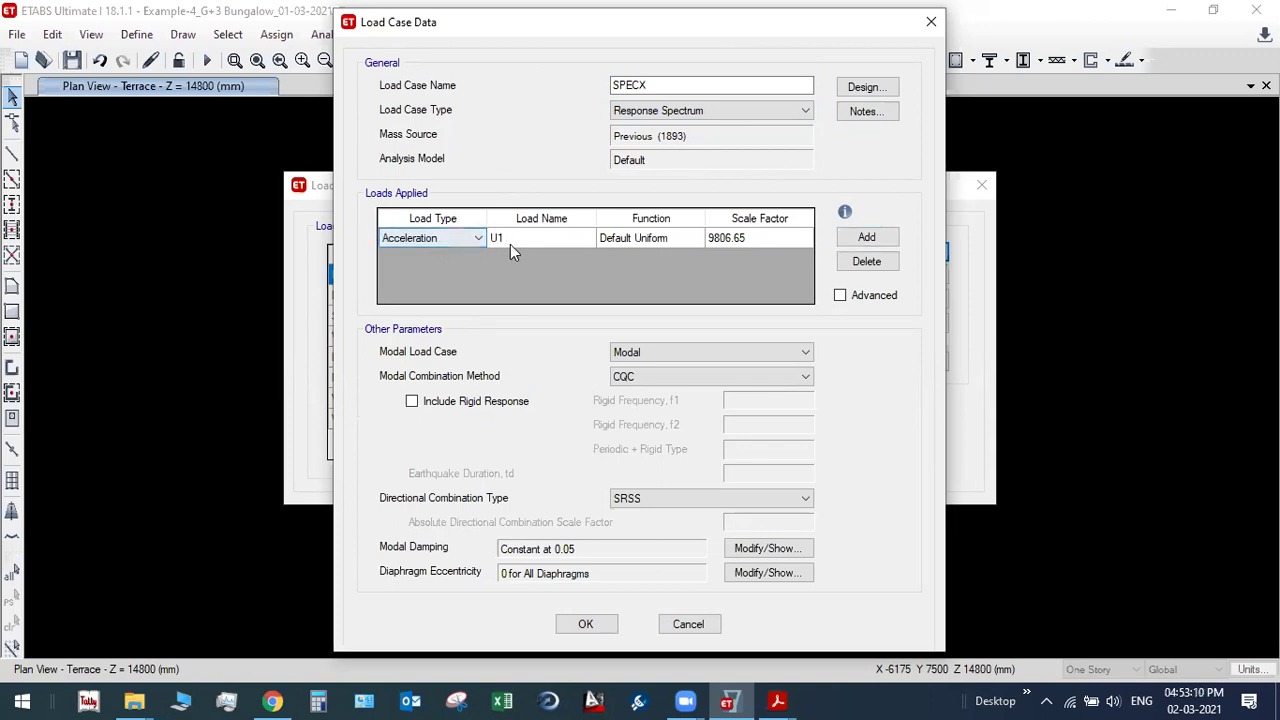
click(510, 244)
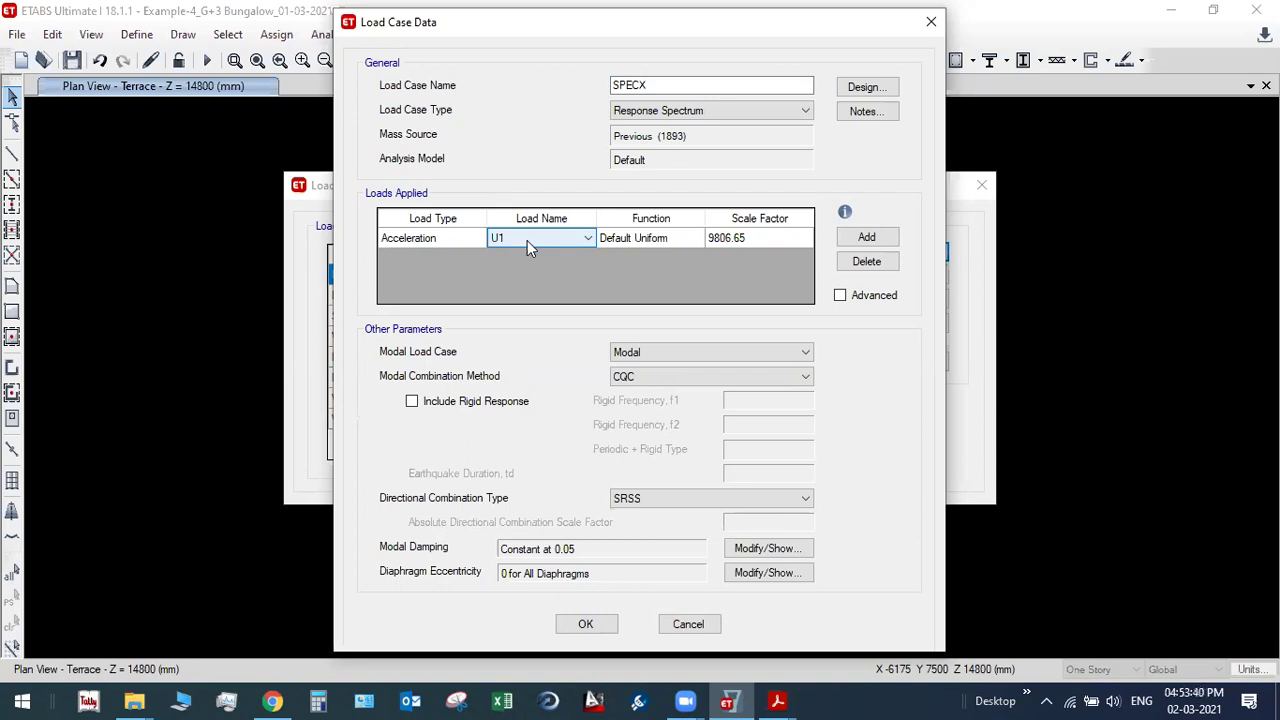
click(528, 238)
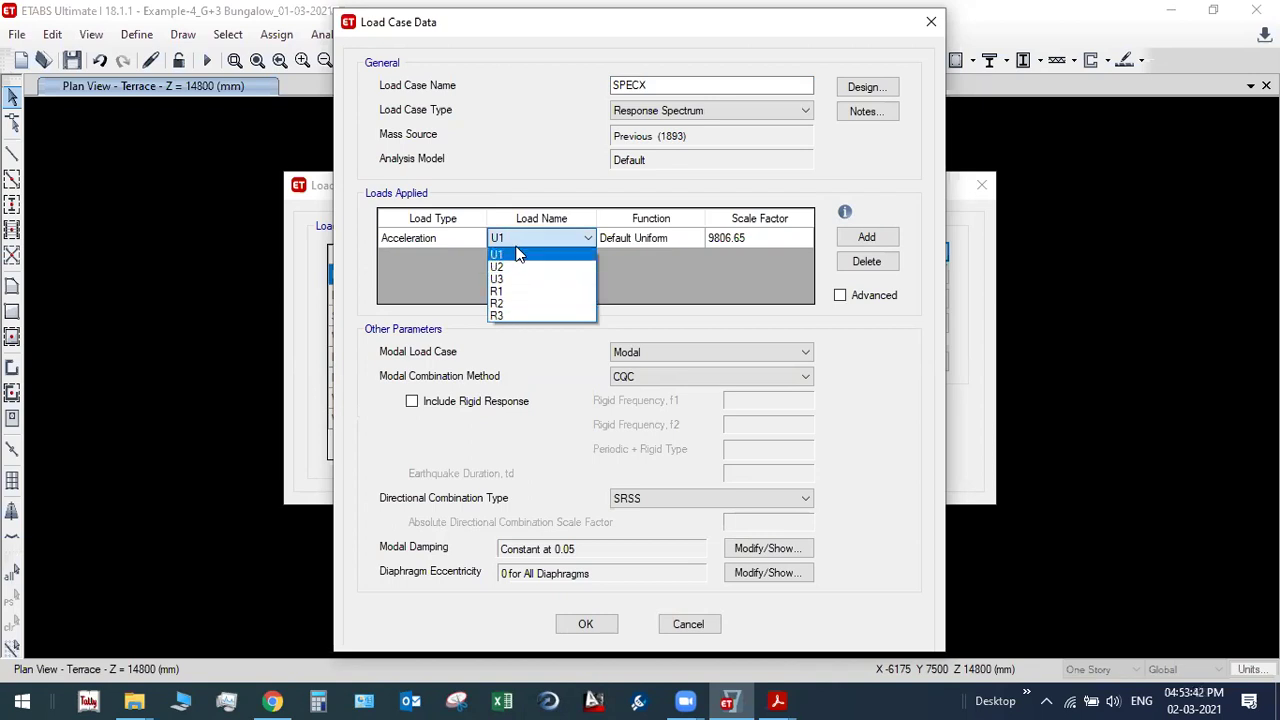
click(503, 254)
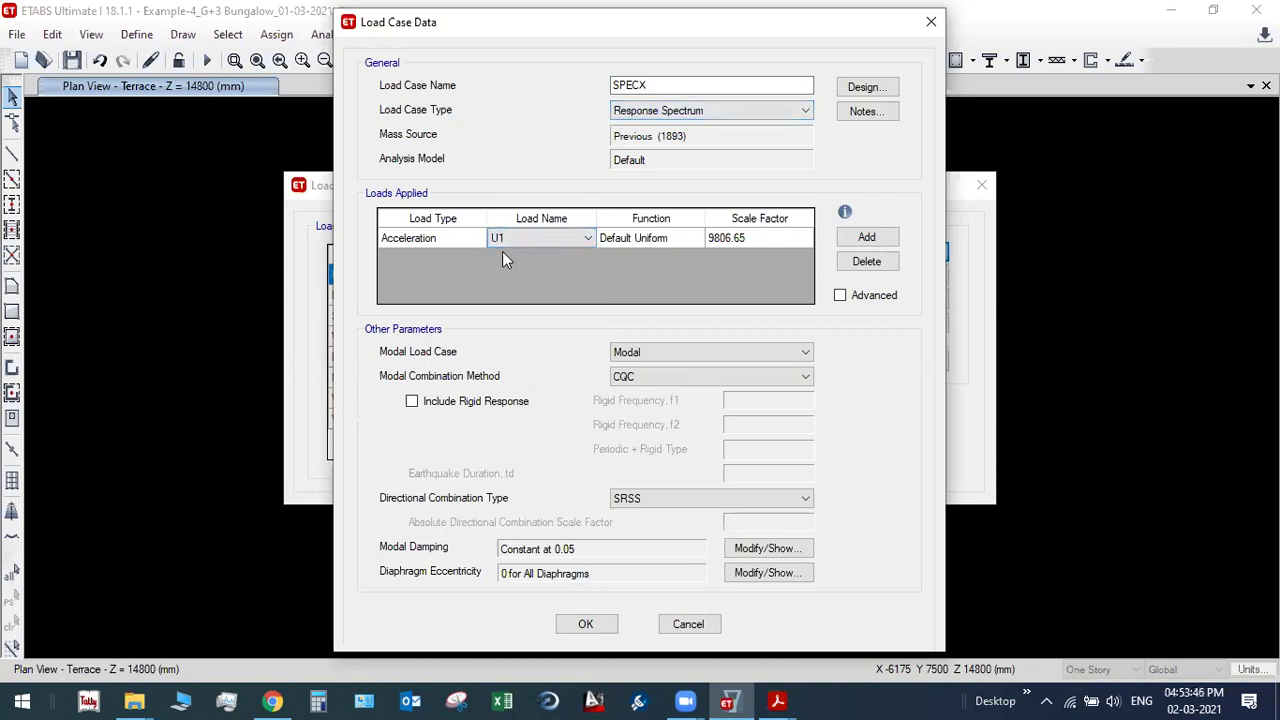
click(652, 240)
click(660, 238)
click(628, 268)
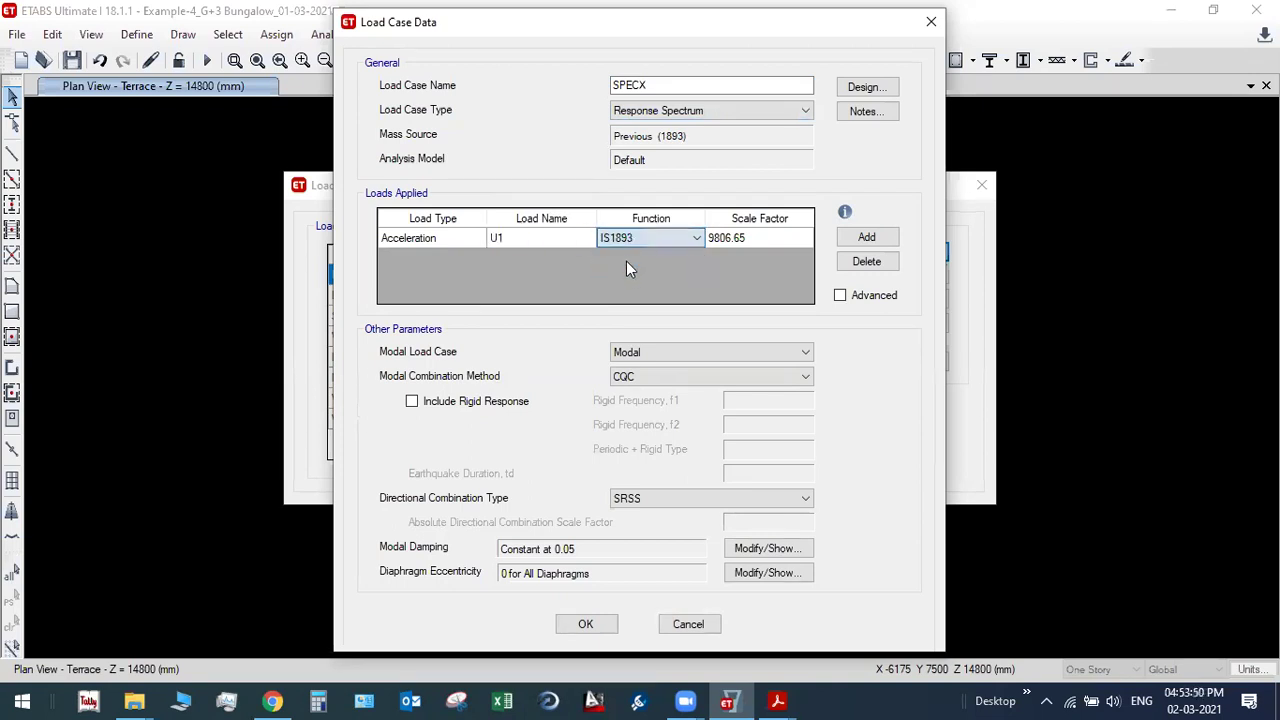
click(748, 237)
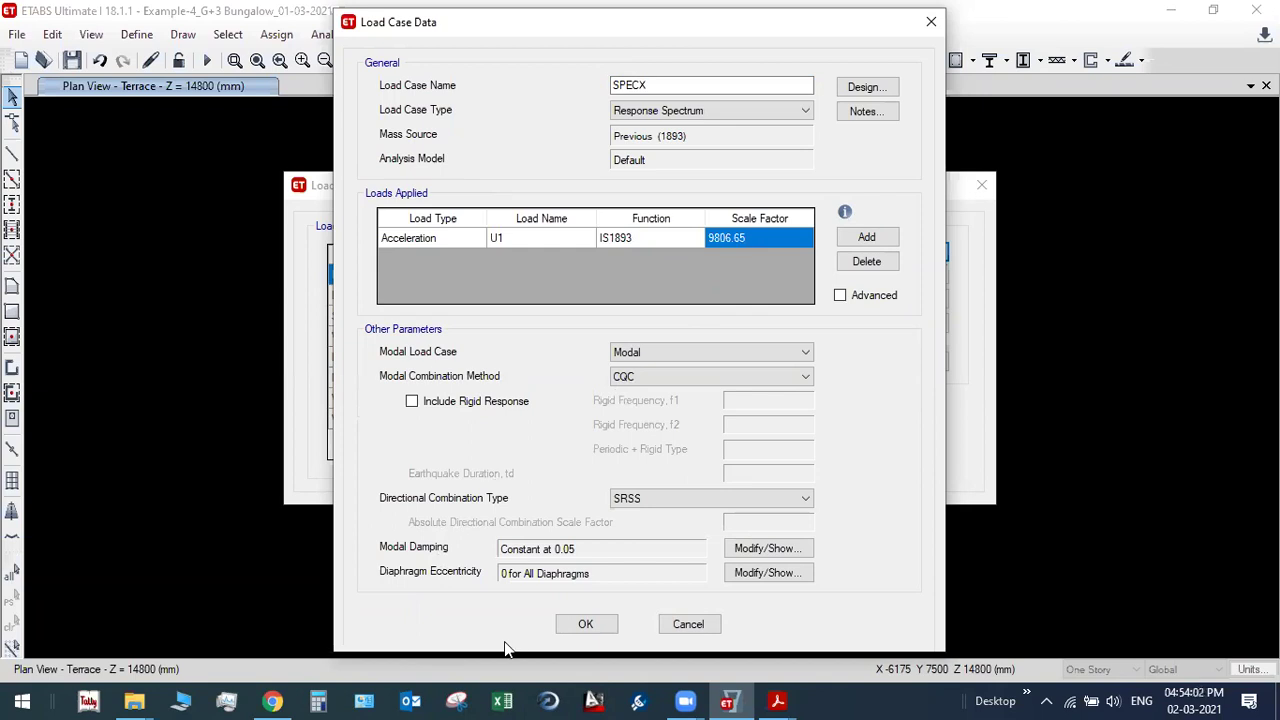
Step: Switch to Excel, create a blank workbook and enter the heading "Scale Factor" in cell B2
click(502, 700)
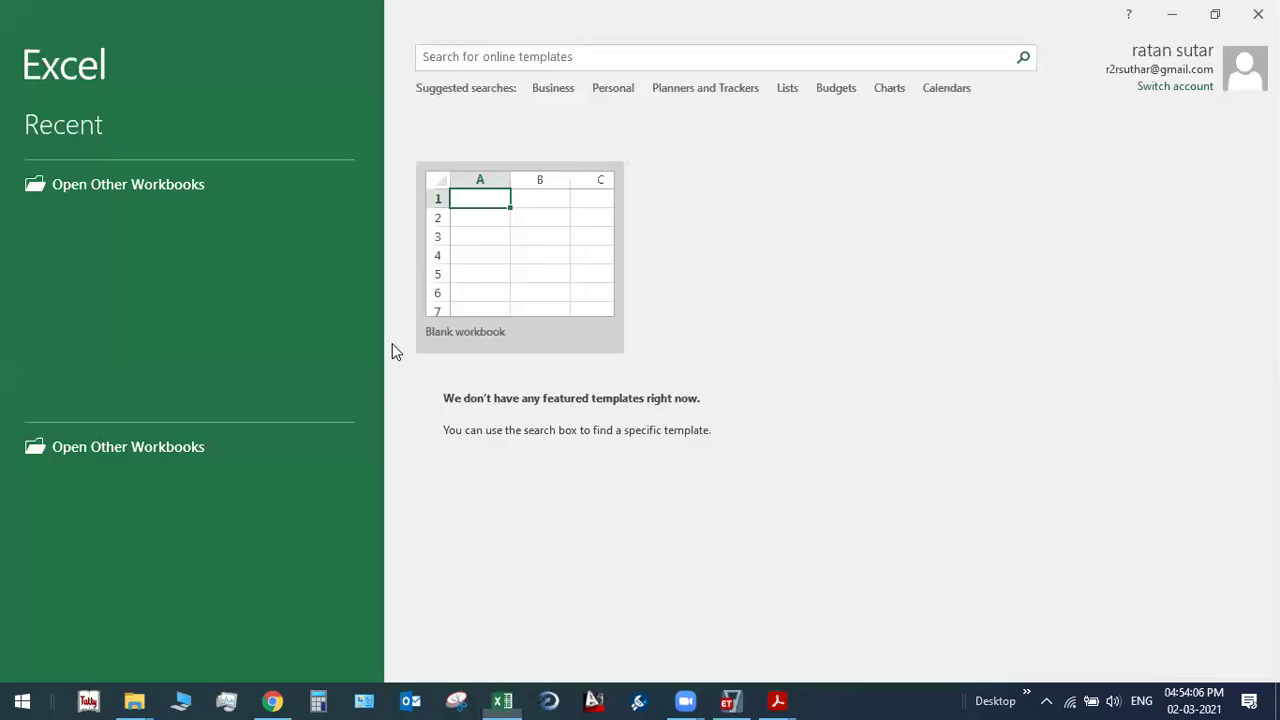
click(486, 292)
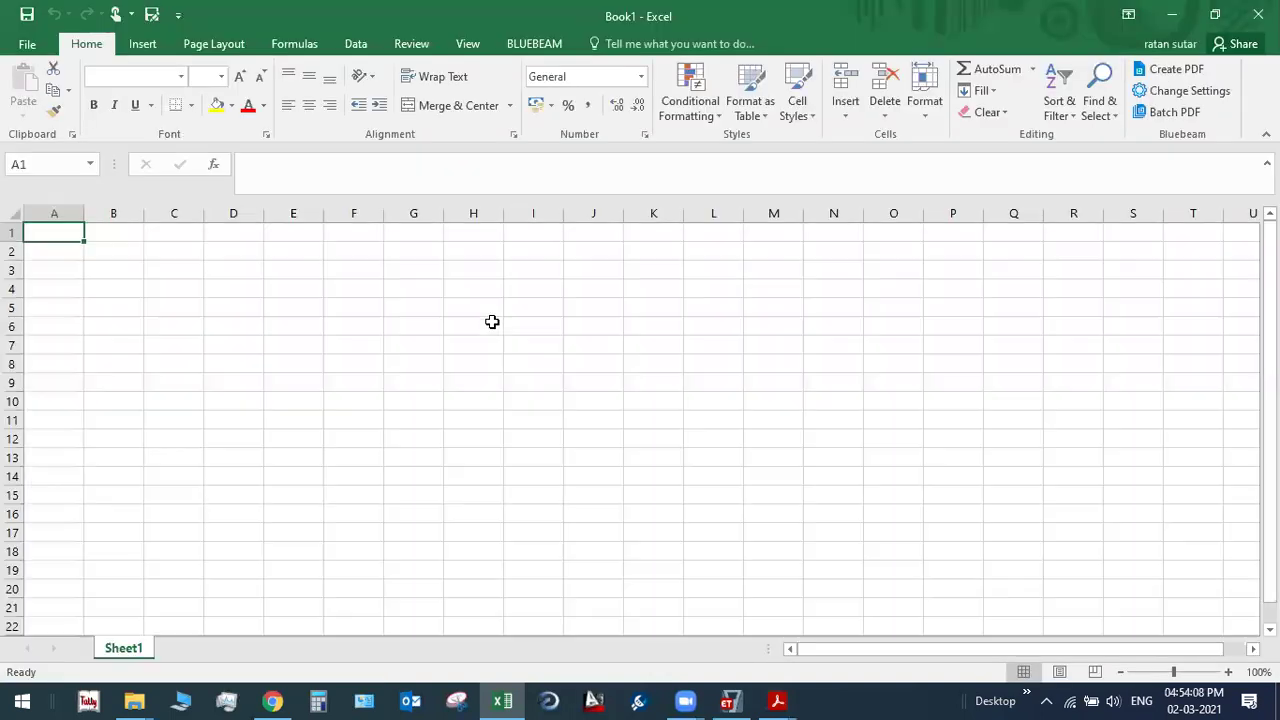
key(Down)
key(Right)
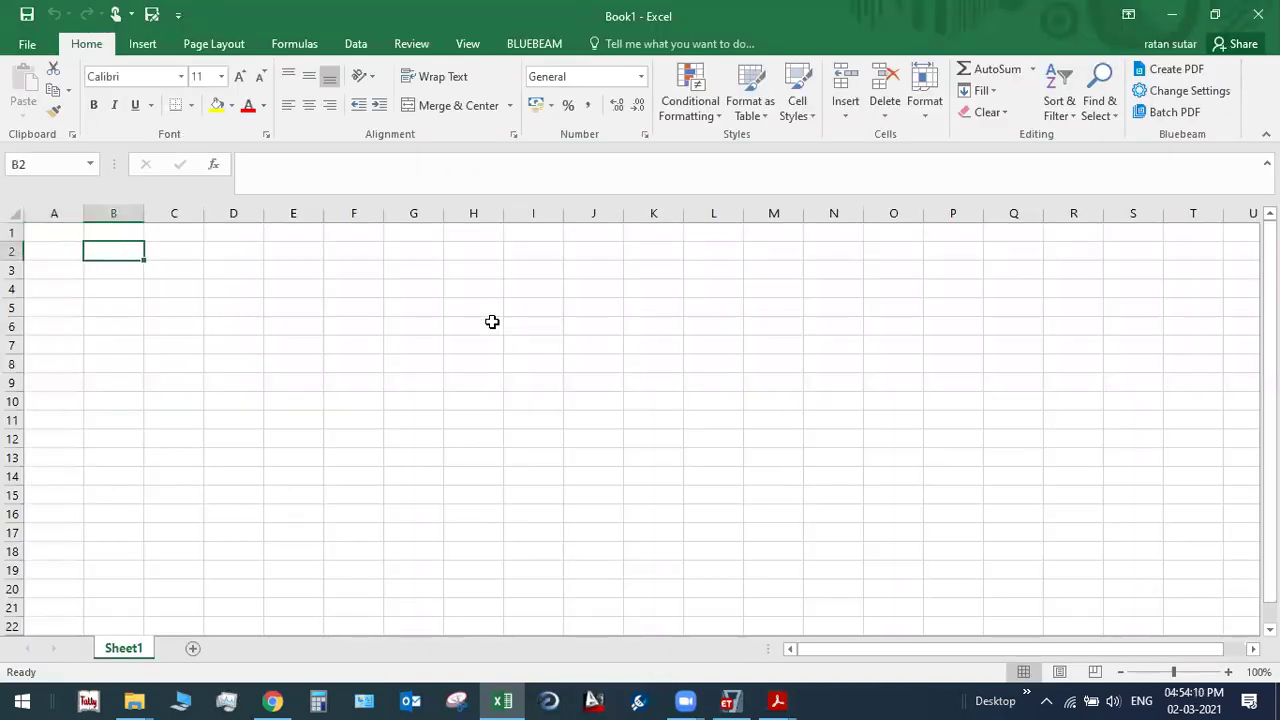
text(Scale Factor)
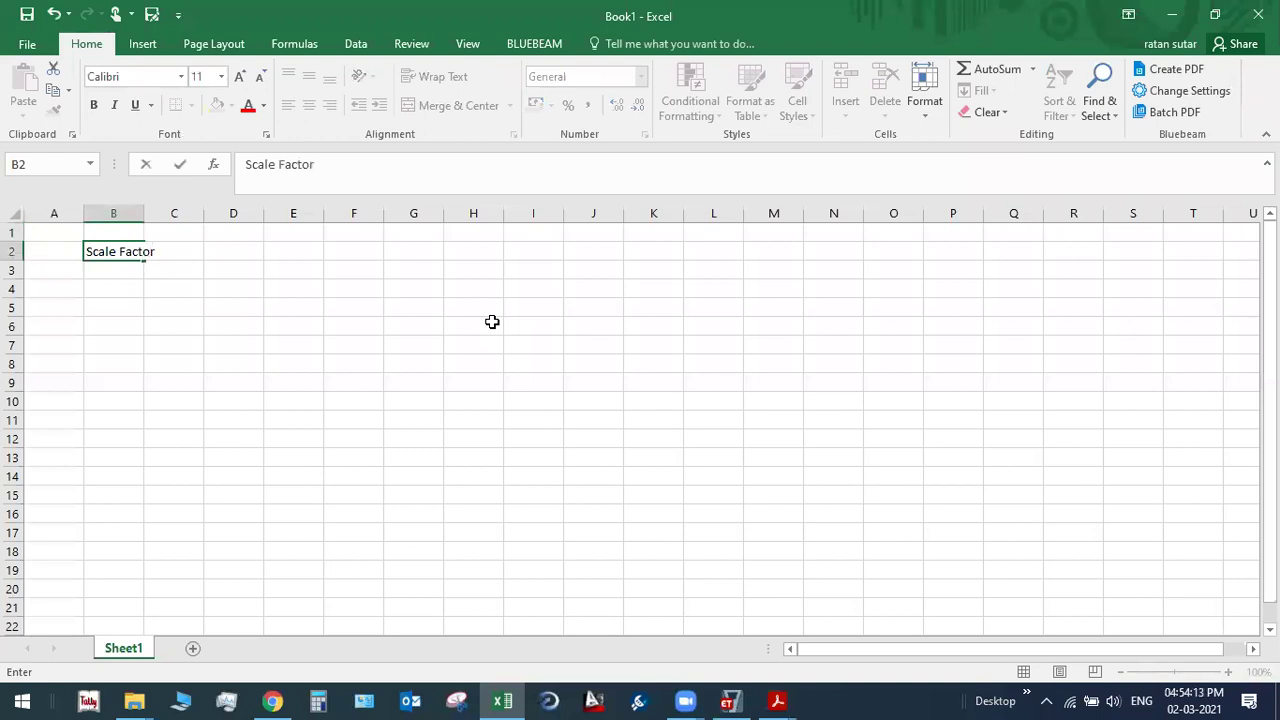
key(Return)
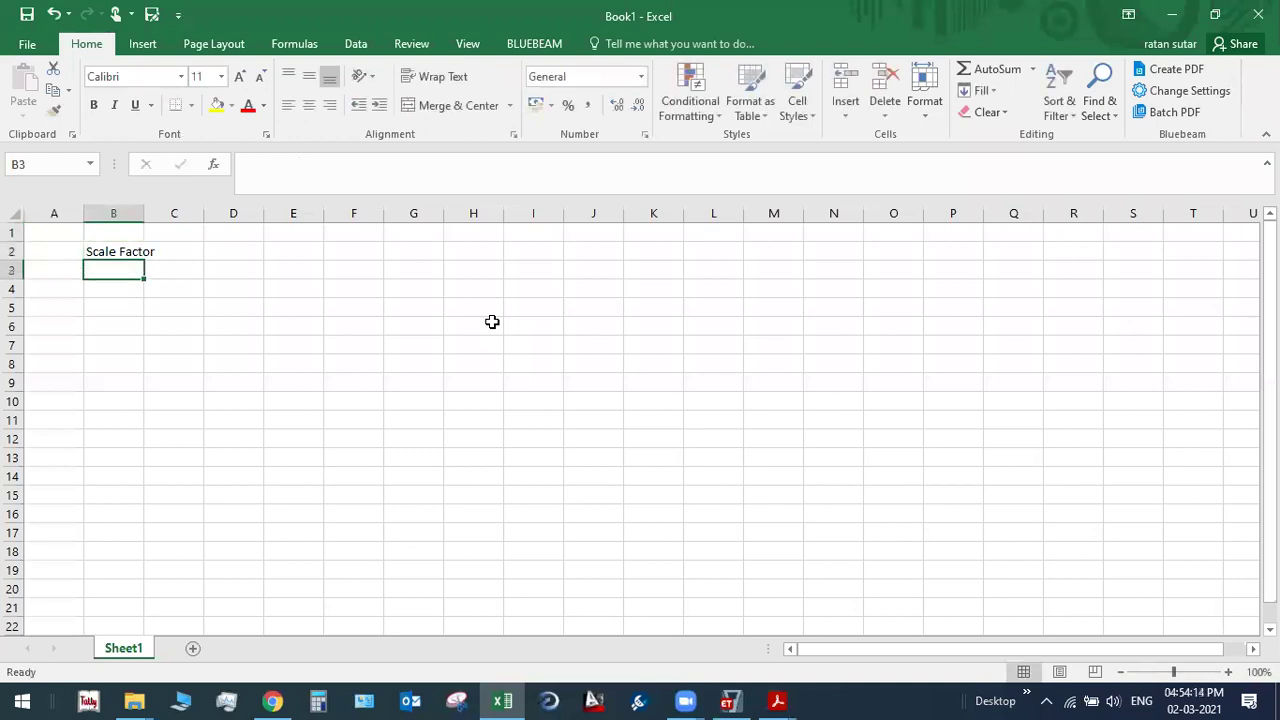
Step: Write the scale factor expression under the heading, with "=" in B3 and "Ig/(2R)" in B4
text(=)
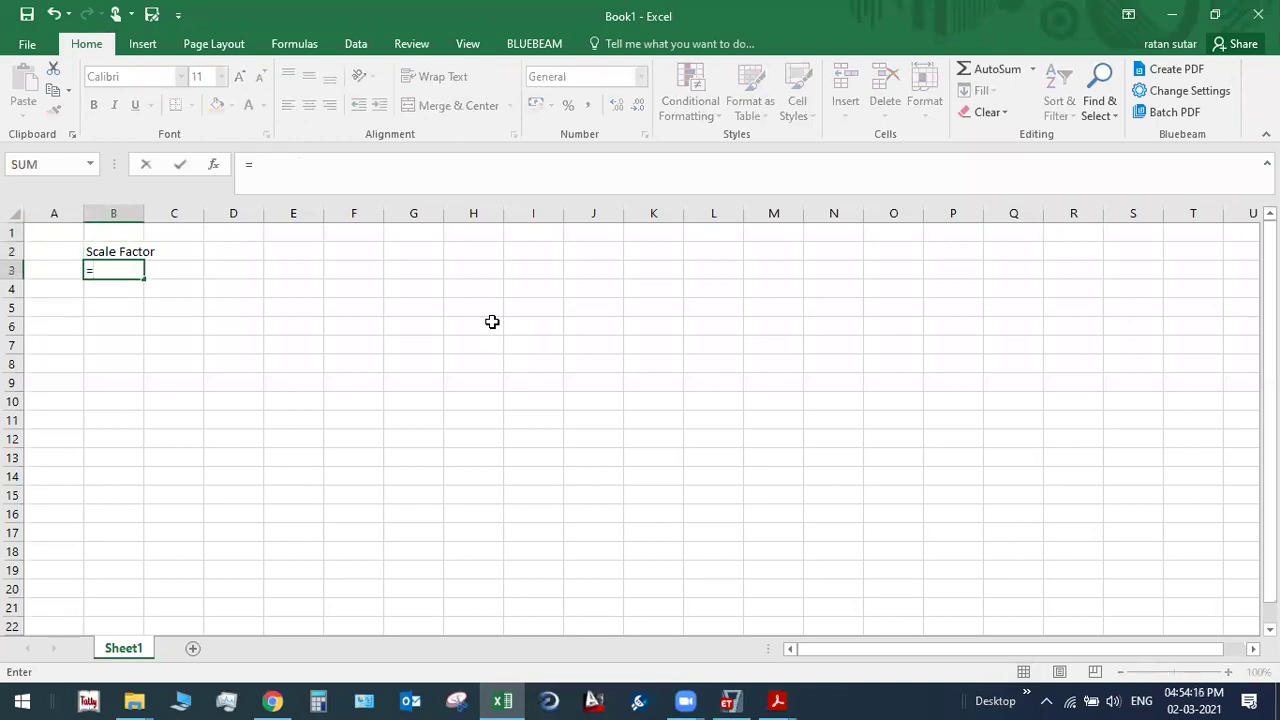
key(Return)
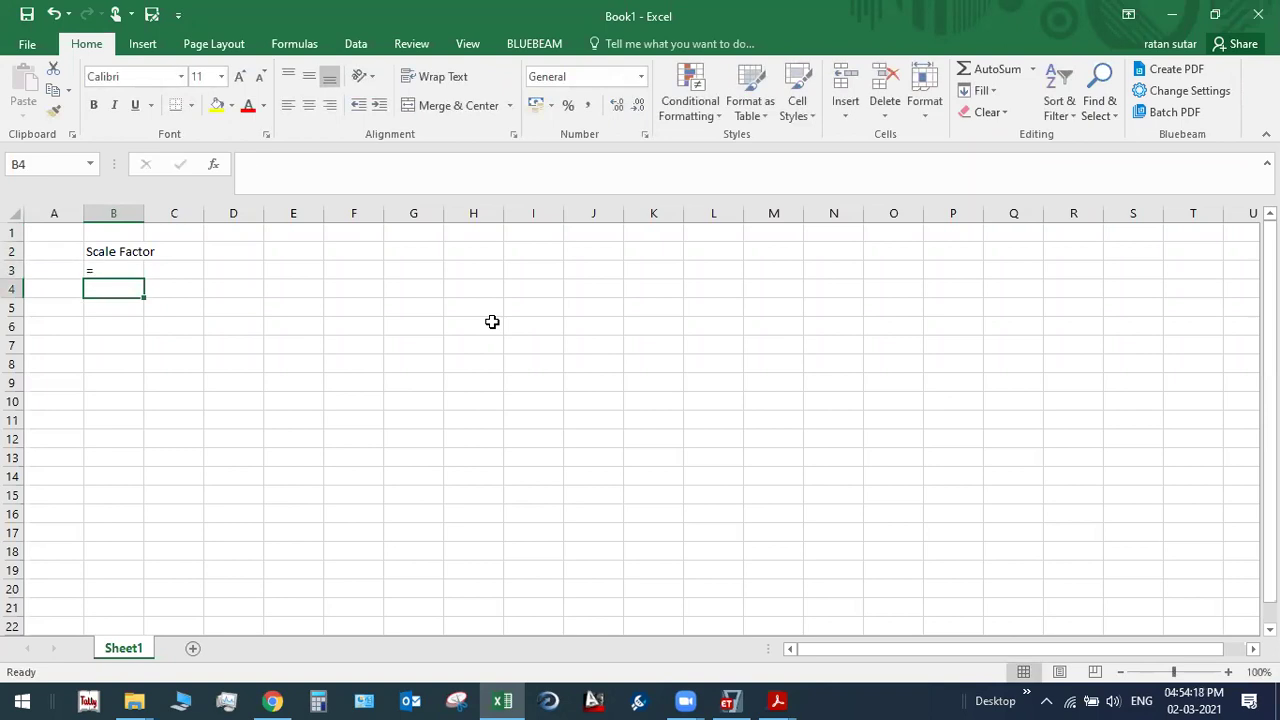
text(lg)
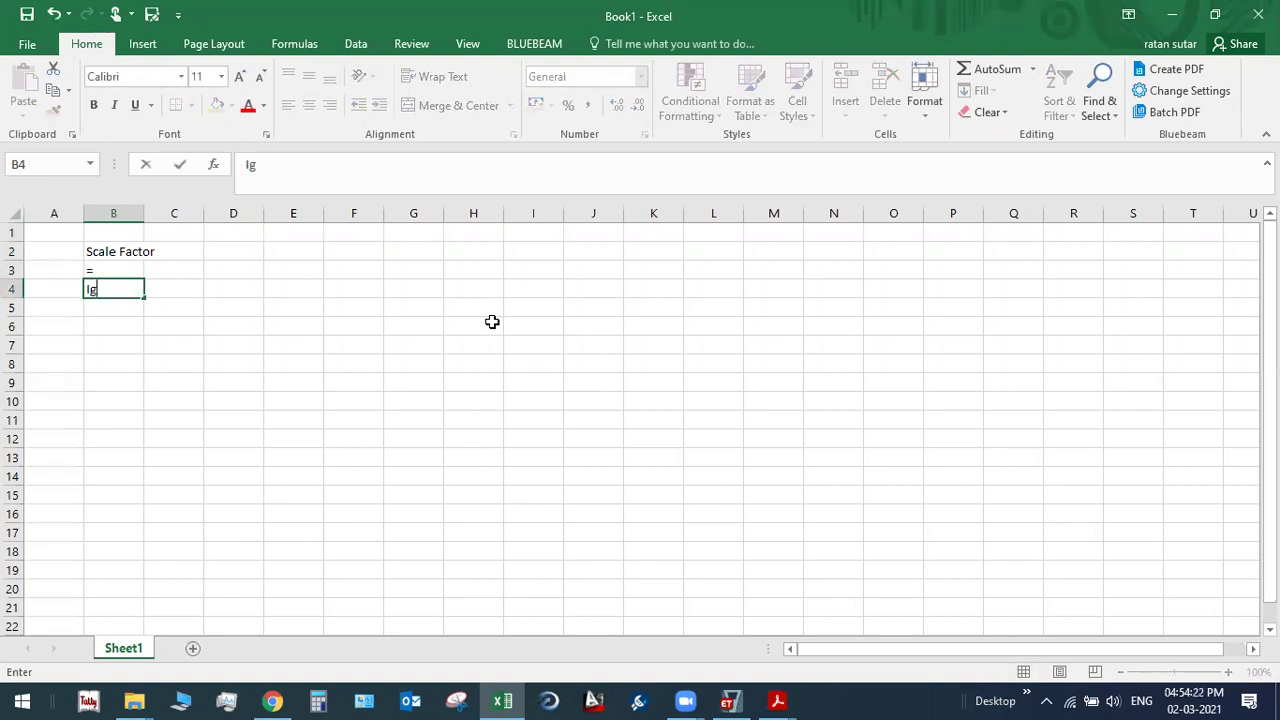
text(/(2R))
key(Return)
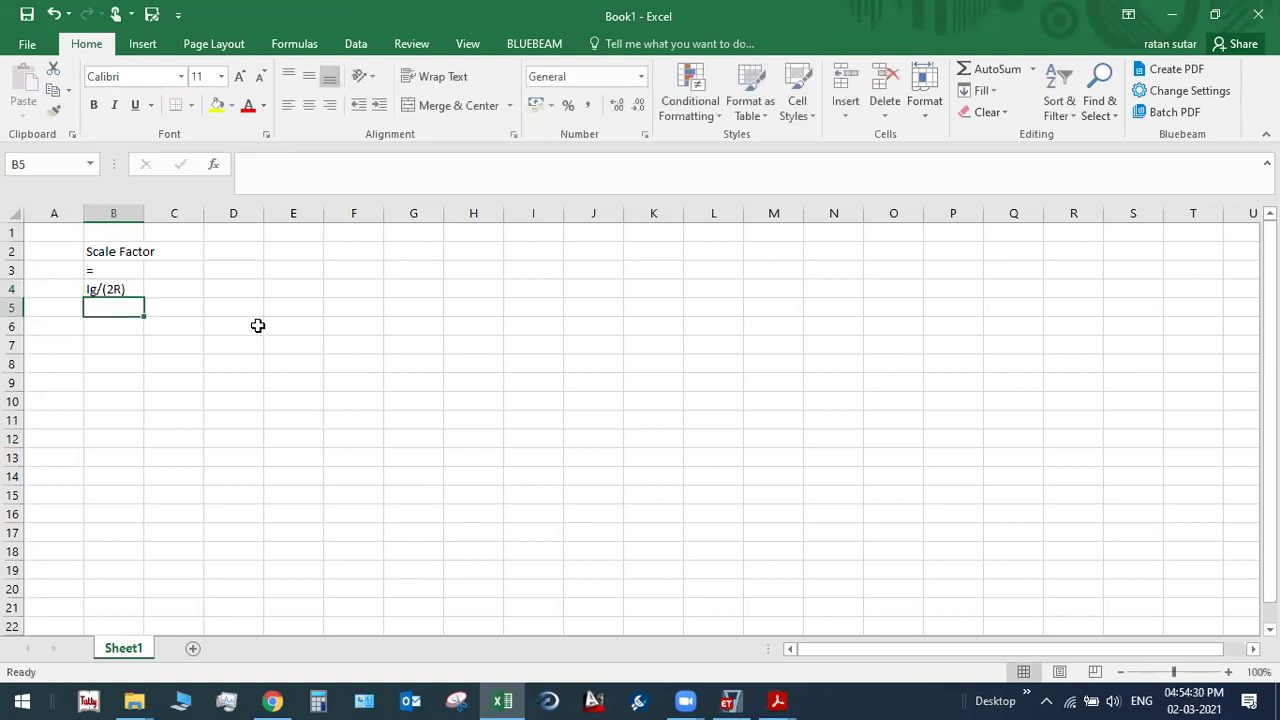
click(127, 288)
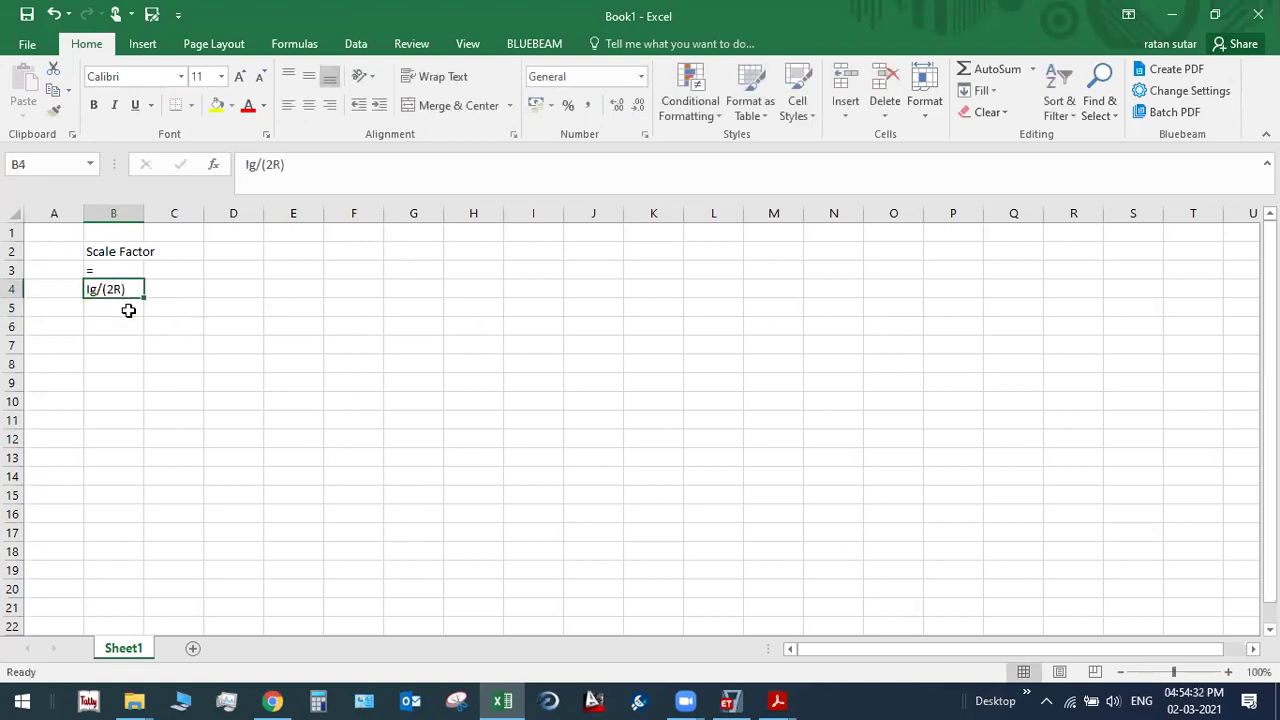
Step: Calculate the scale factor in cell D4 with the formula =(1*9.81)/(2*4)
click(222, 289)
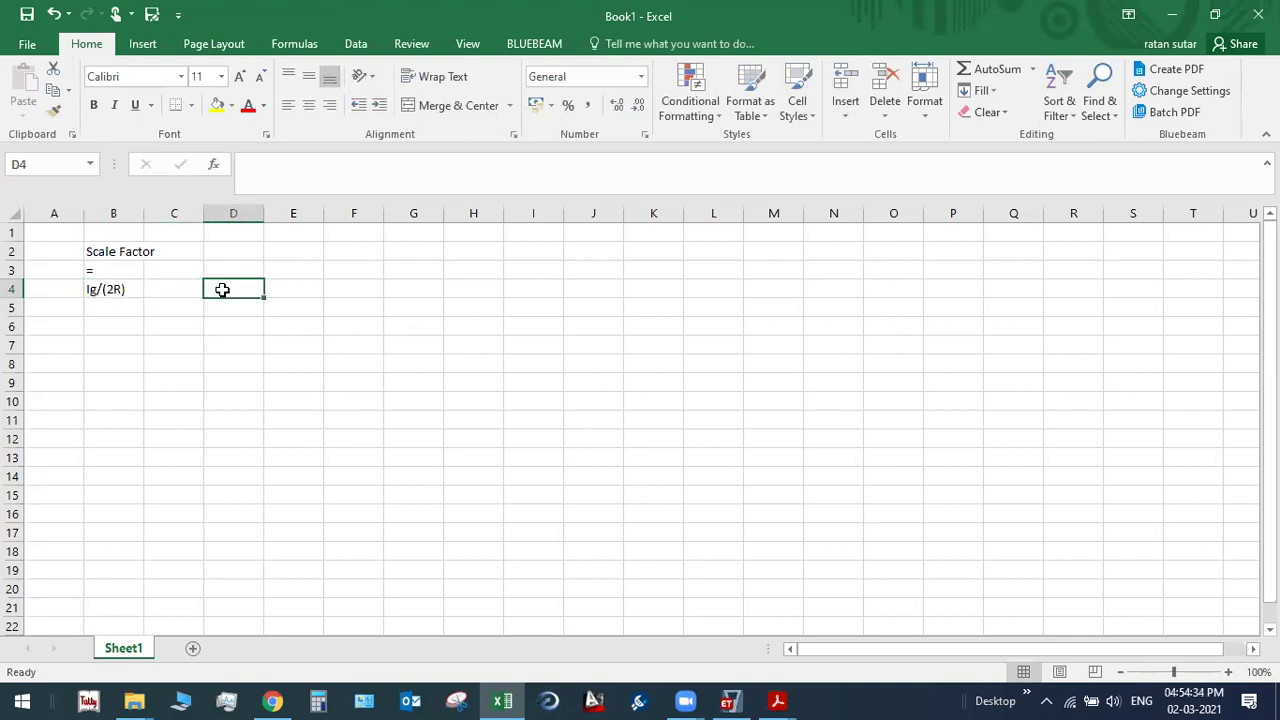
text(=)
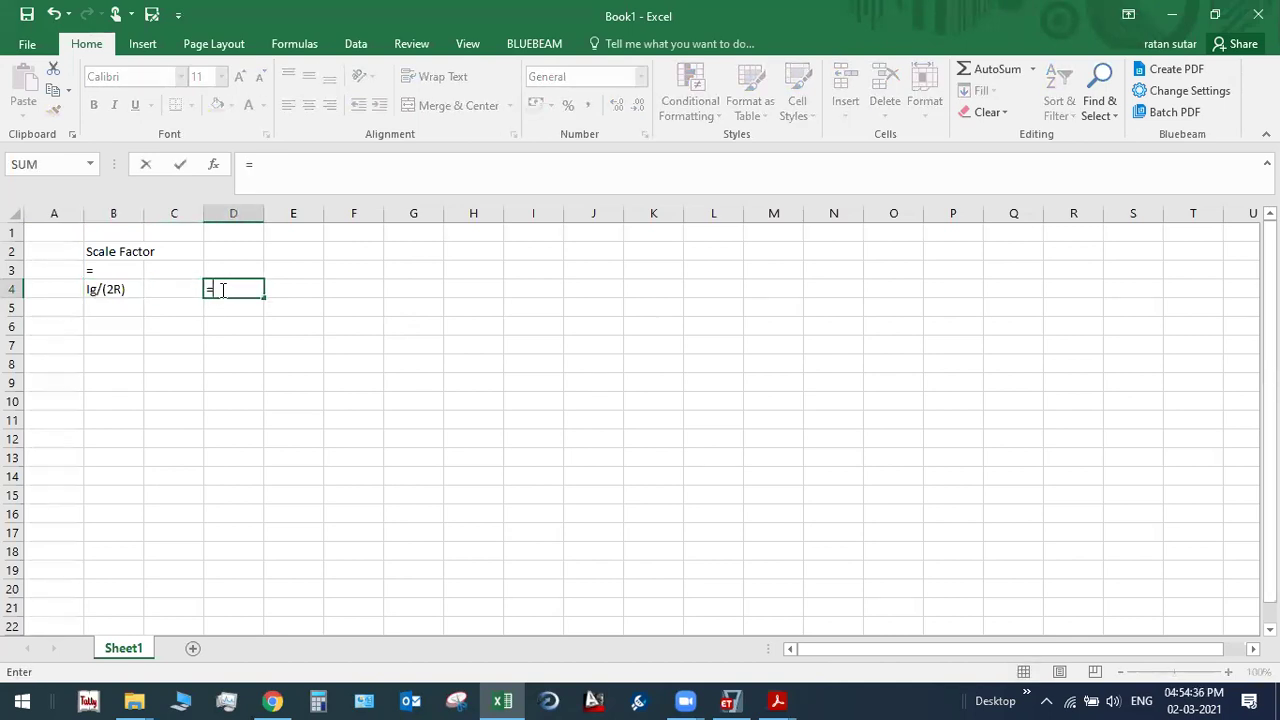
text((1*)
text(9.81)
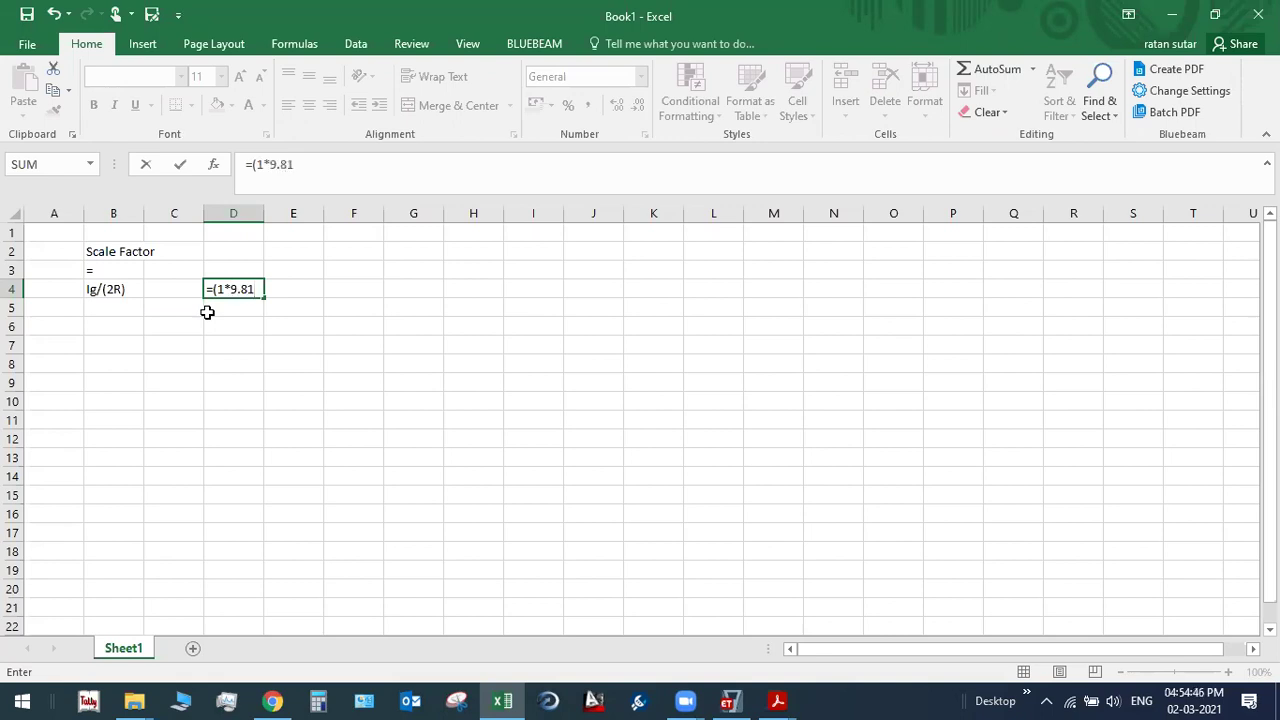
text()/(2*4))
key(Return)
click(212, 291)
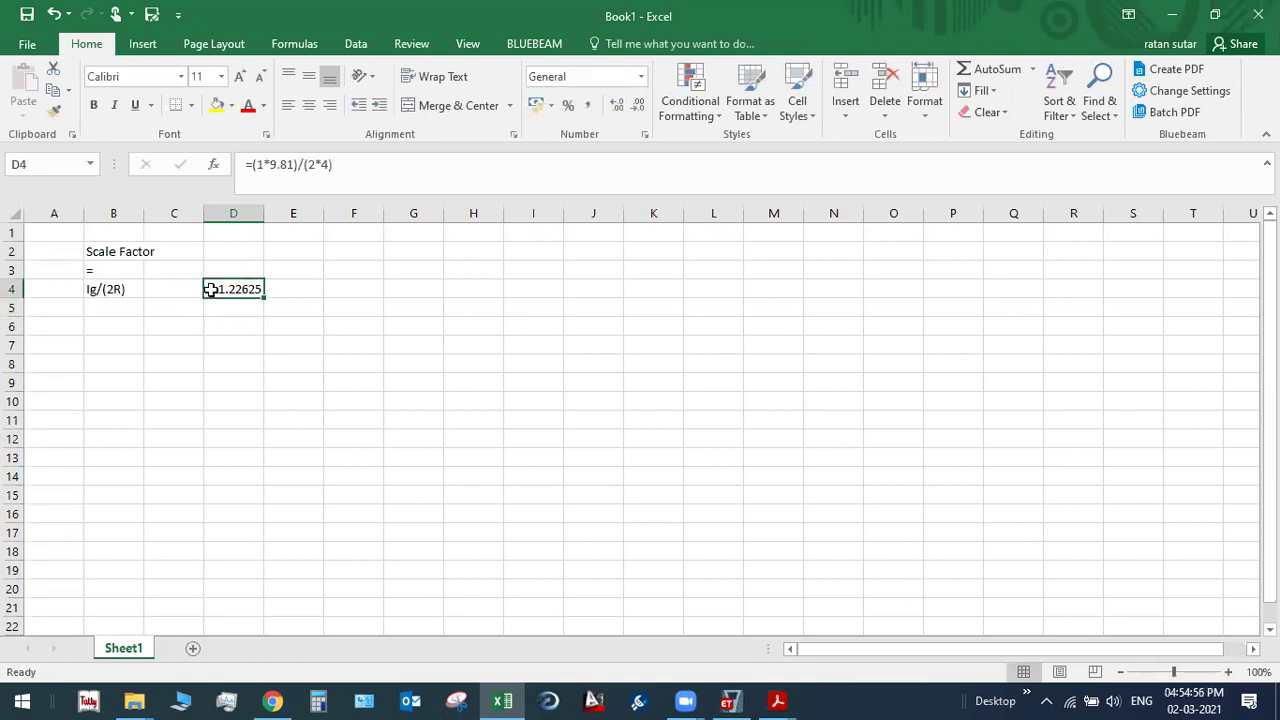
Step: Convert the scale factor to millimetre units in cell D5 with the formula =D4*1000
click(727, 701)
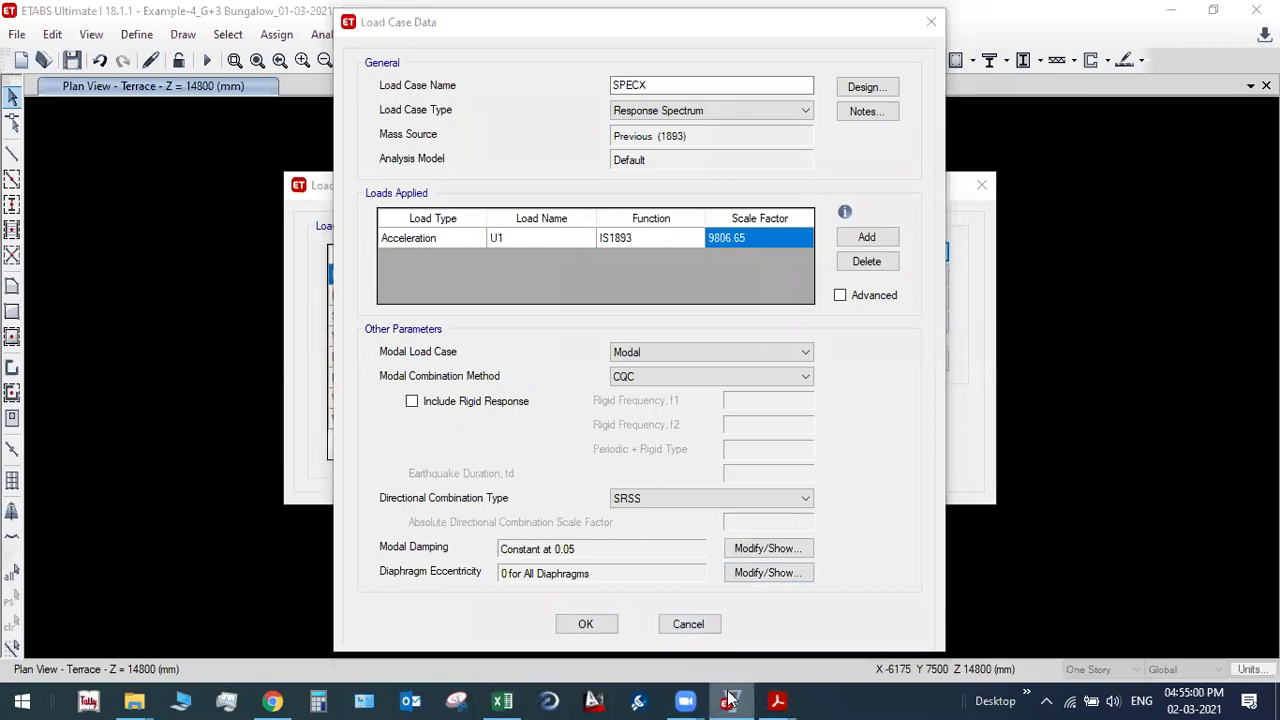
click(502, 701)
click(248, 306)
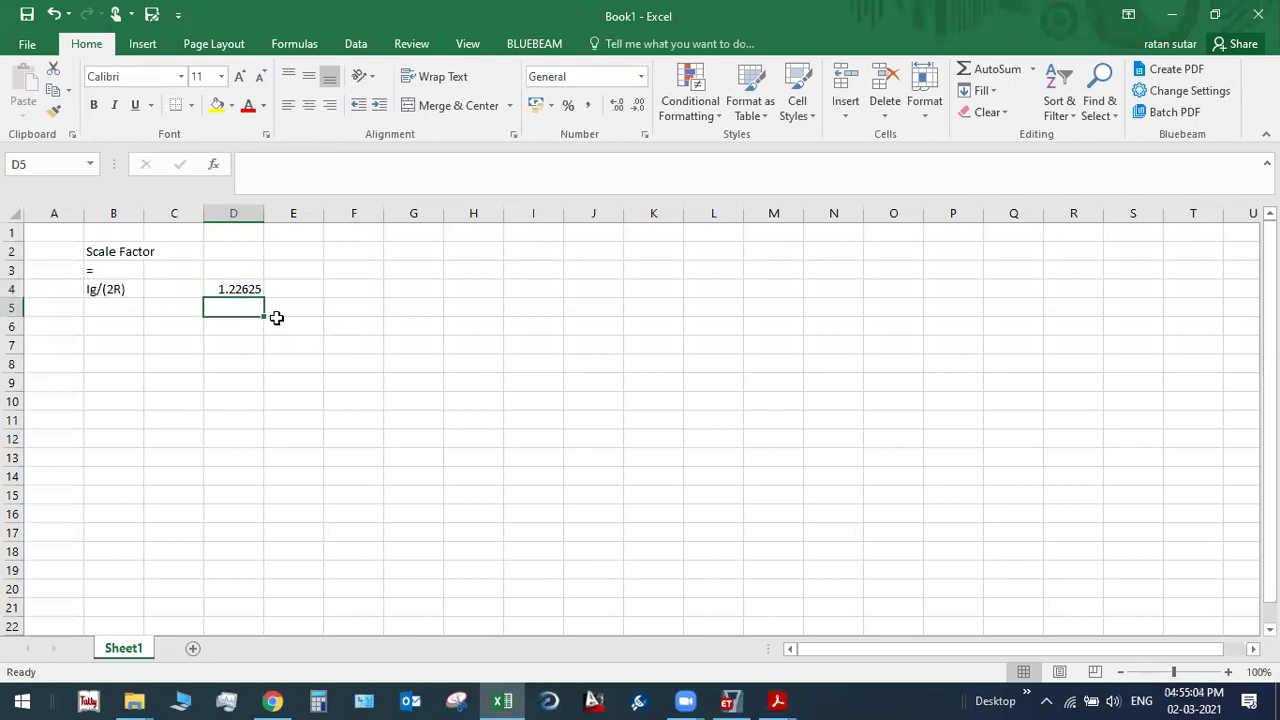
text(=)
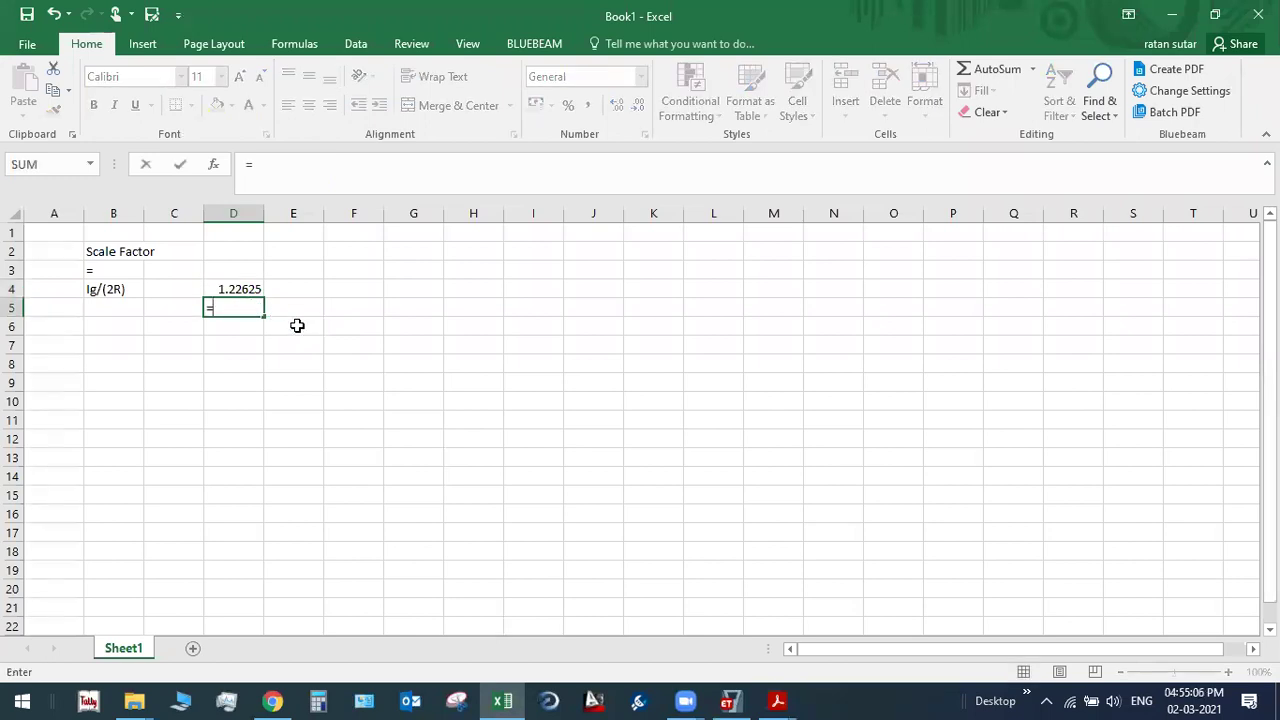
click(240, 287)
text(*1000)
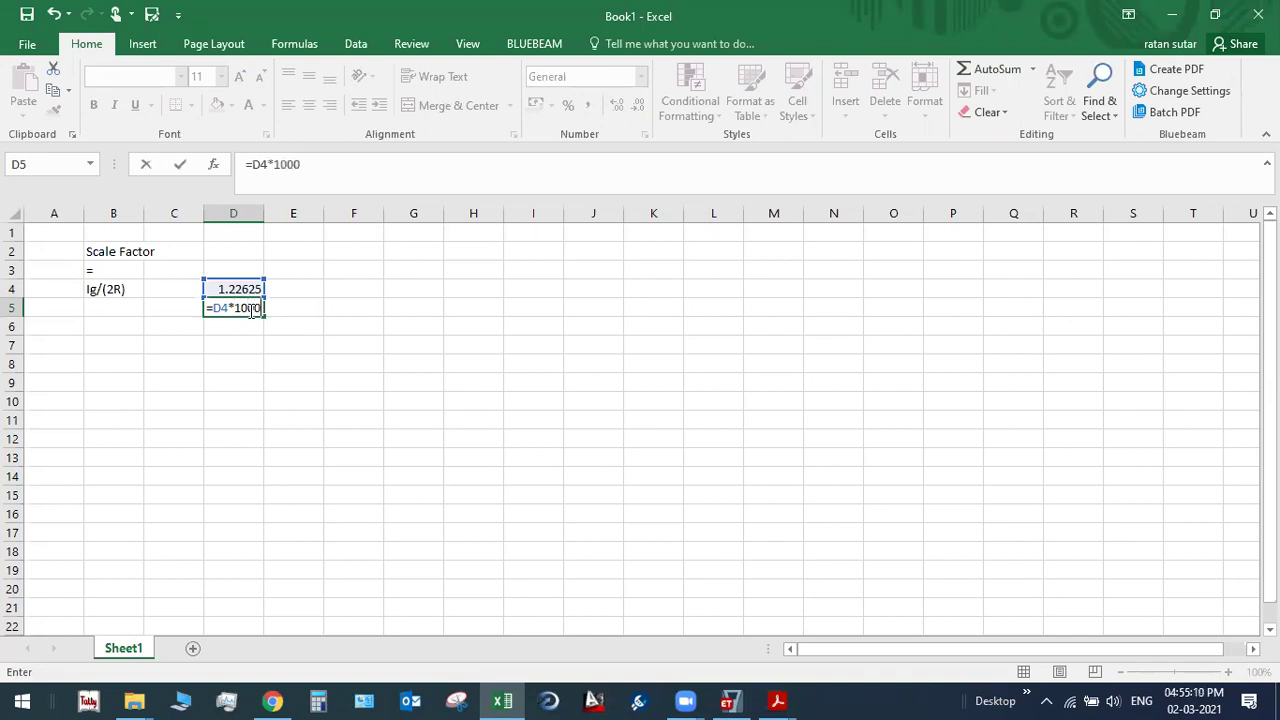
key(Return)
click(256, 307)
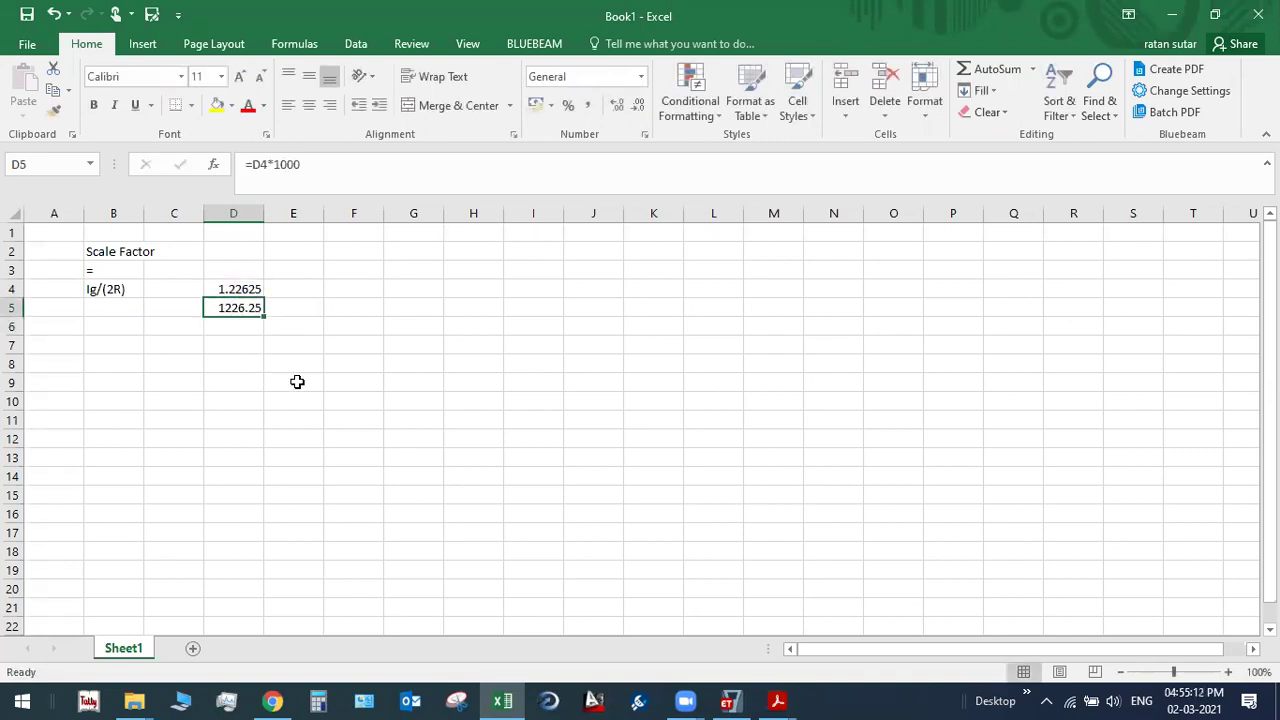
Step: Switch to ETABS and set the scale factor of the SPECX acceleration load to 1226.25
click(729, 701)
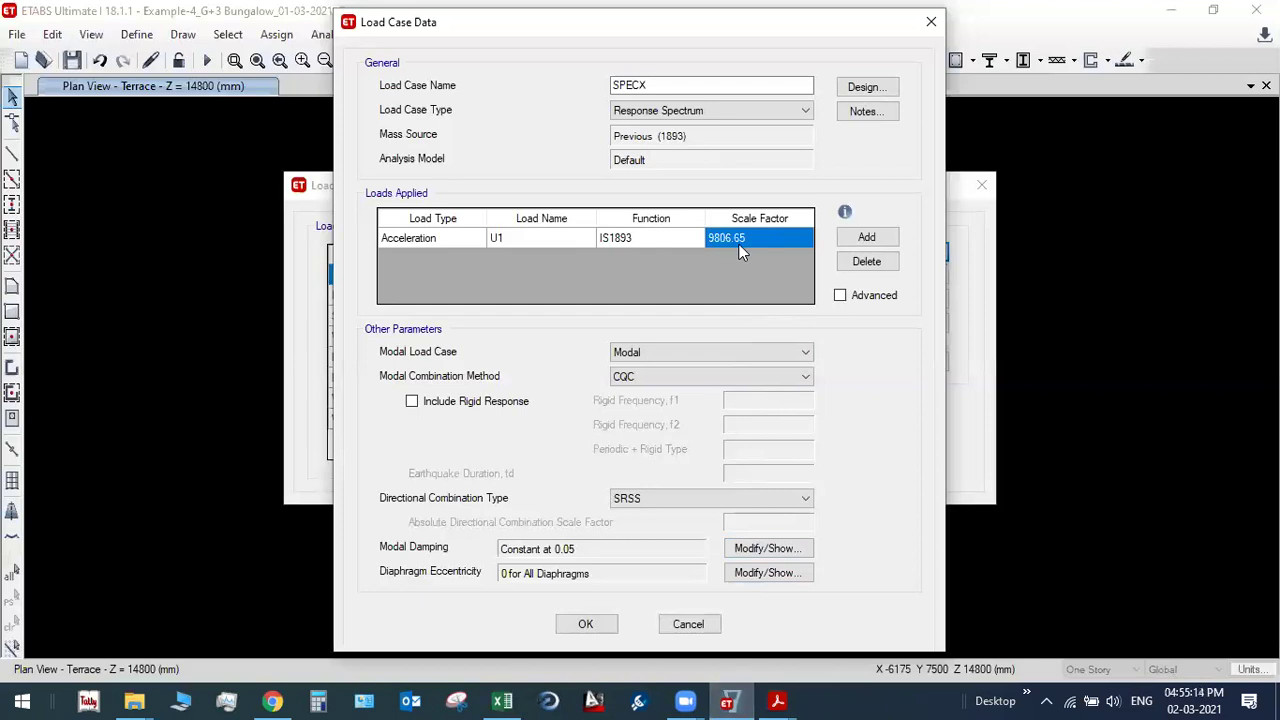
text(1226.25)
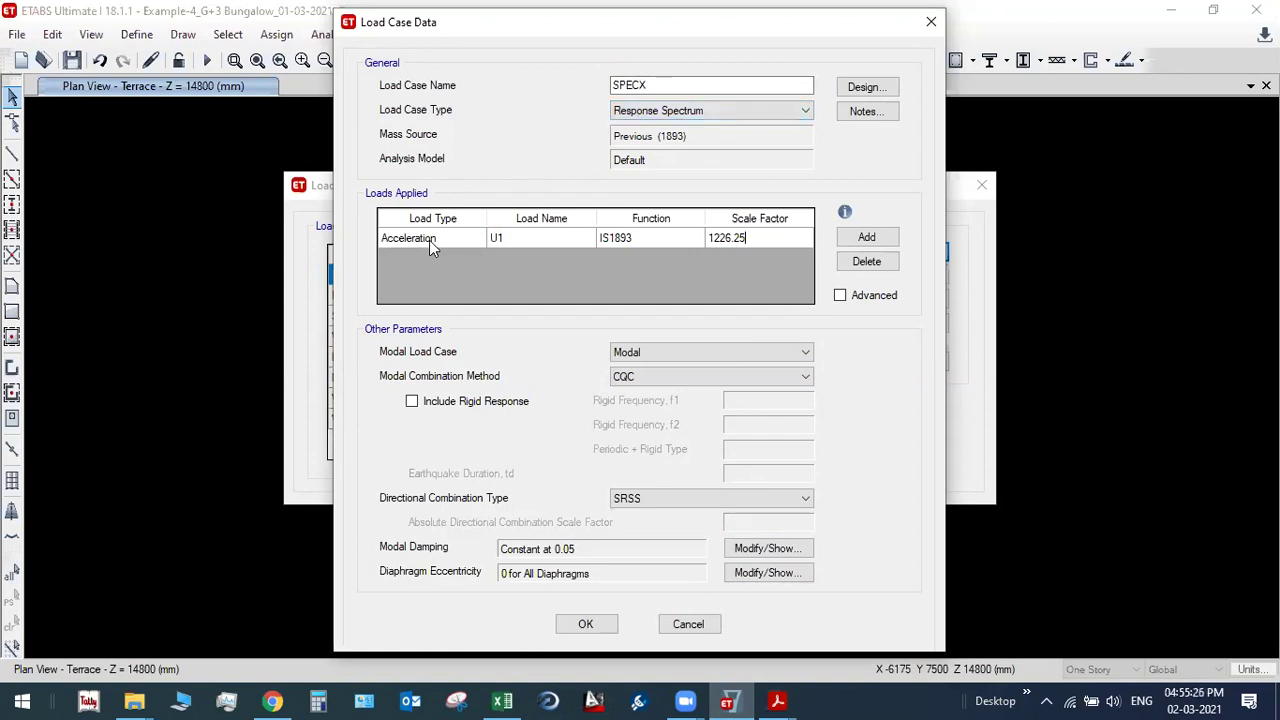
click(512, 238)
click(650, 240)
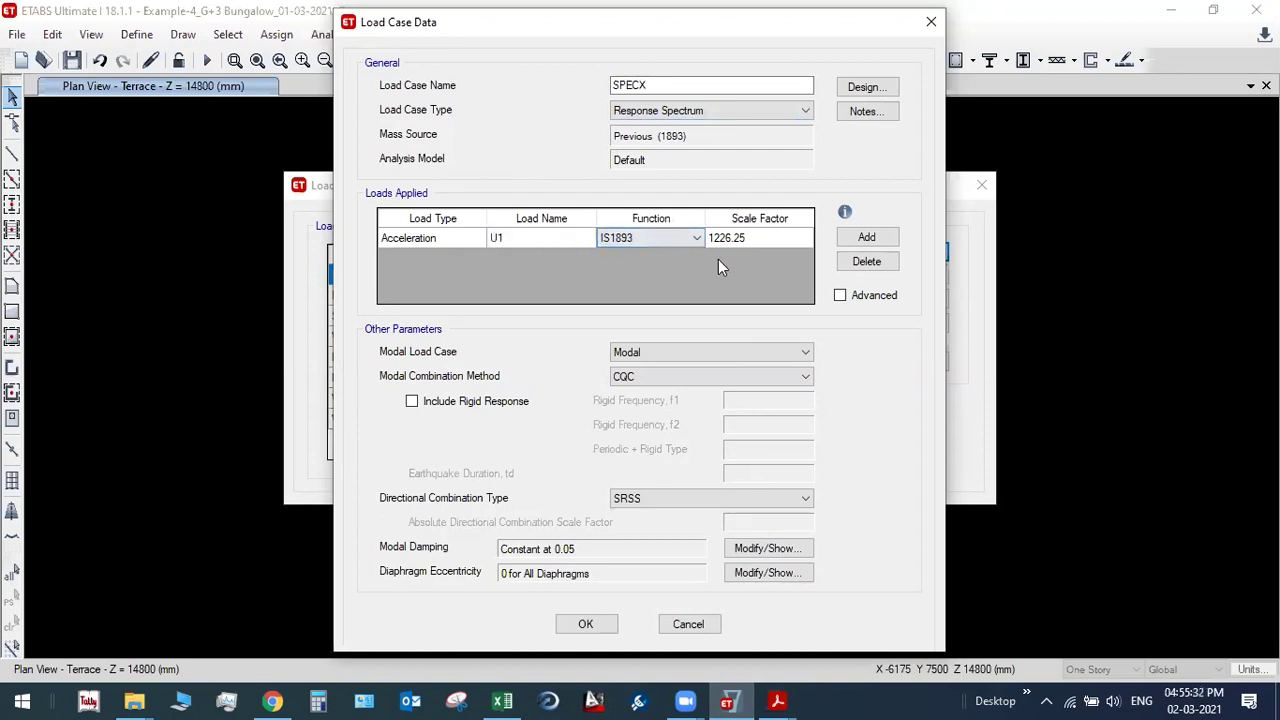
click(746, 243)
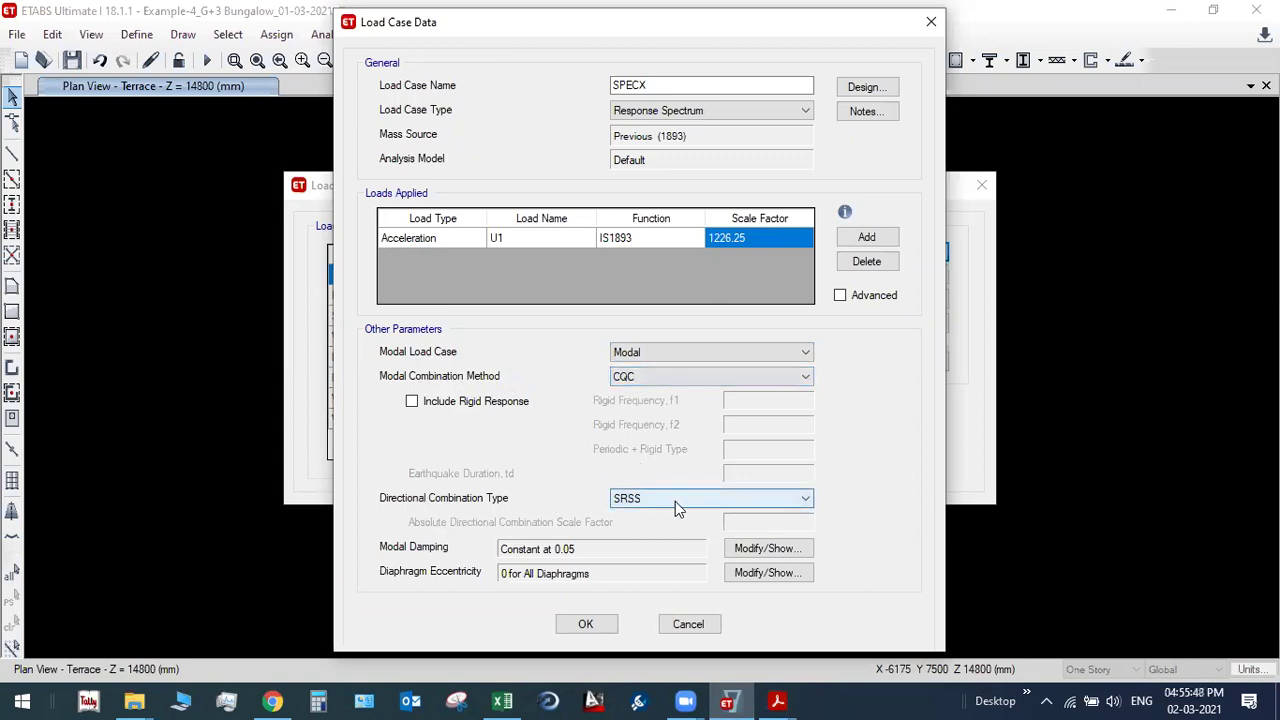
Step: Set the diaphragm eccentricity ratio of SPECX to 0.05 for all diaphragms and save the load case
click(763, 576)
click(813, 218)
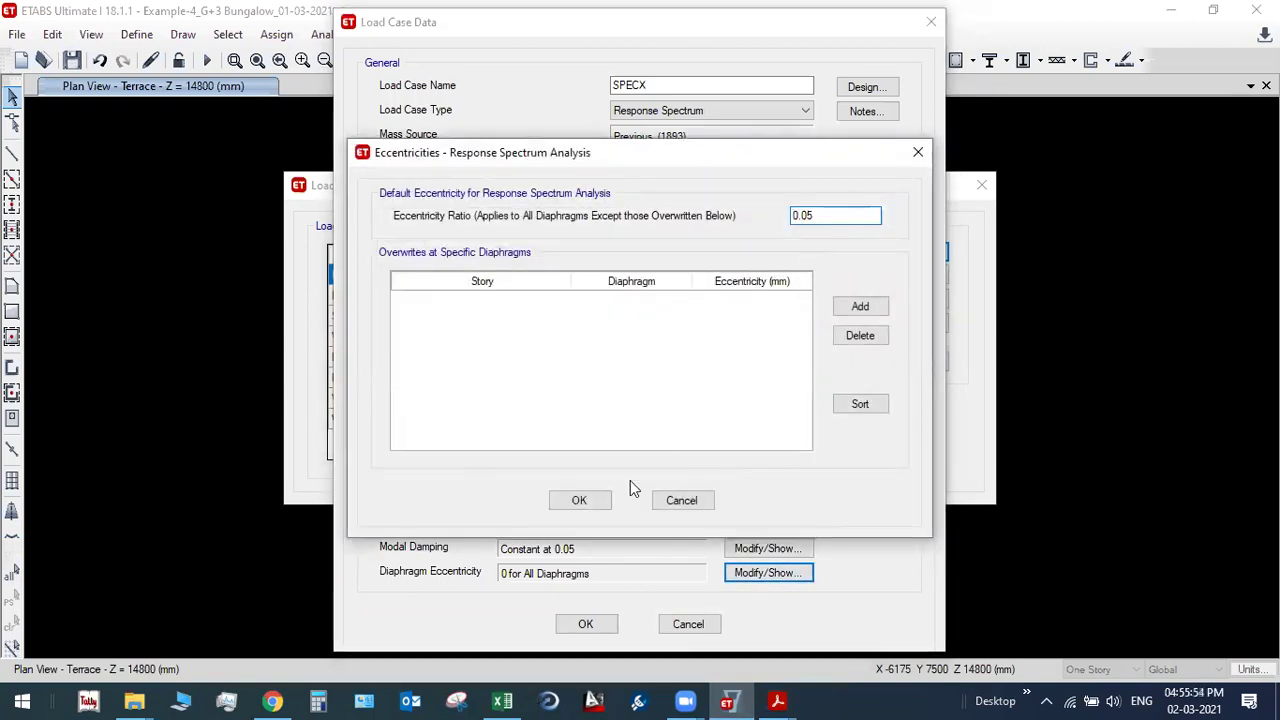
click(579, 500)
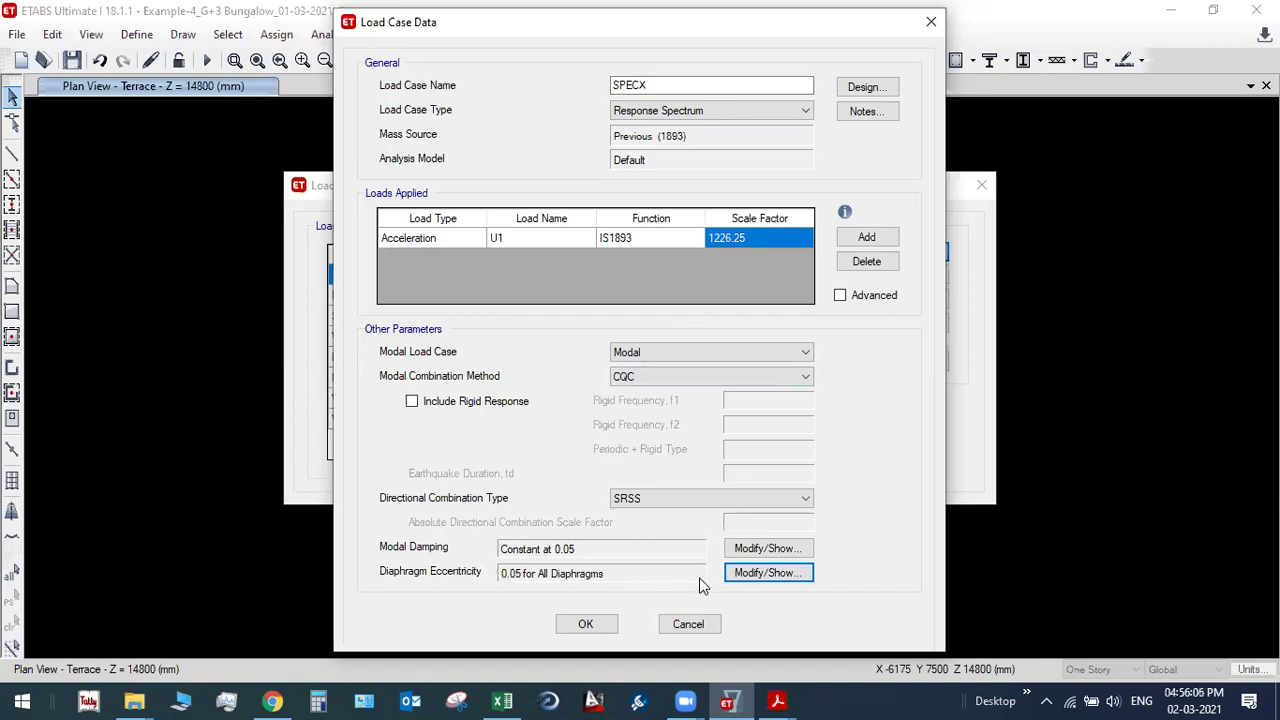
click(588, 624)
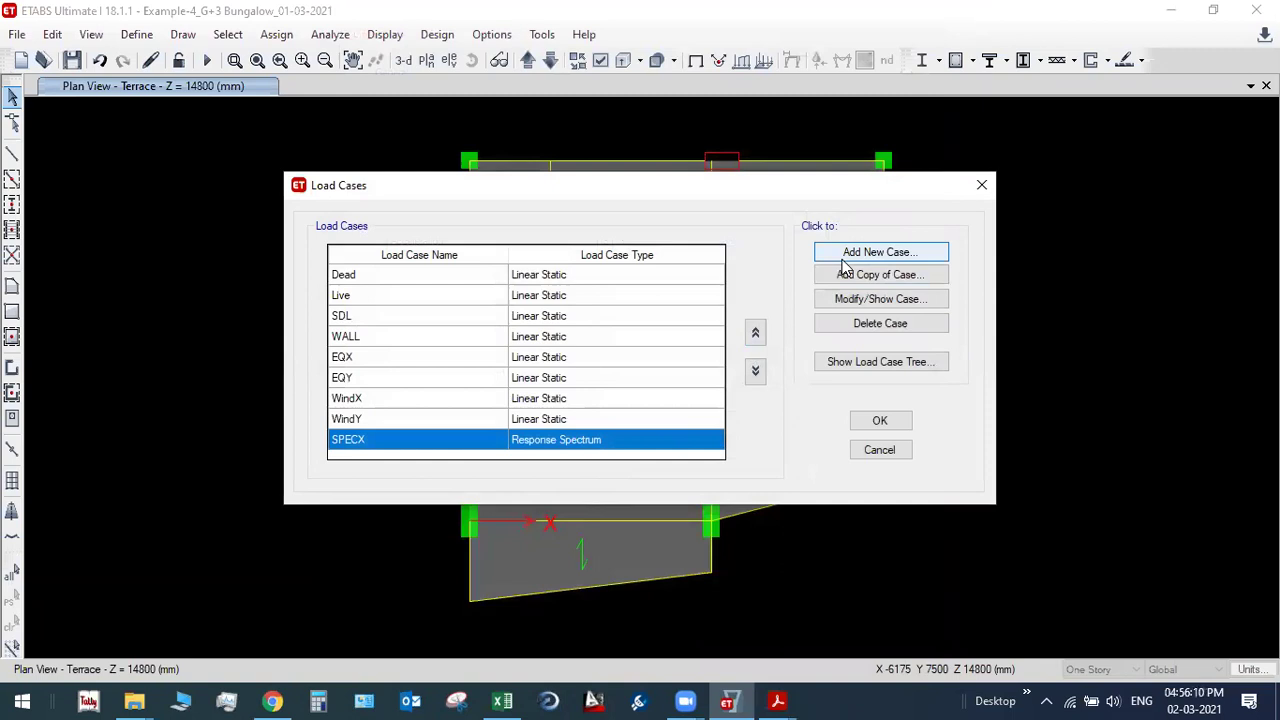
Step: Add a new load case named SPECY with the load case type Response Spectrum
click(848, 258)
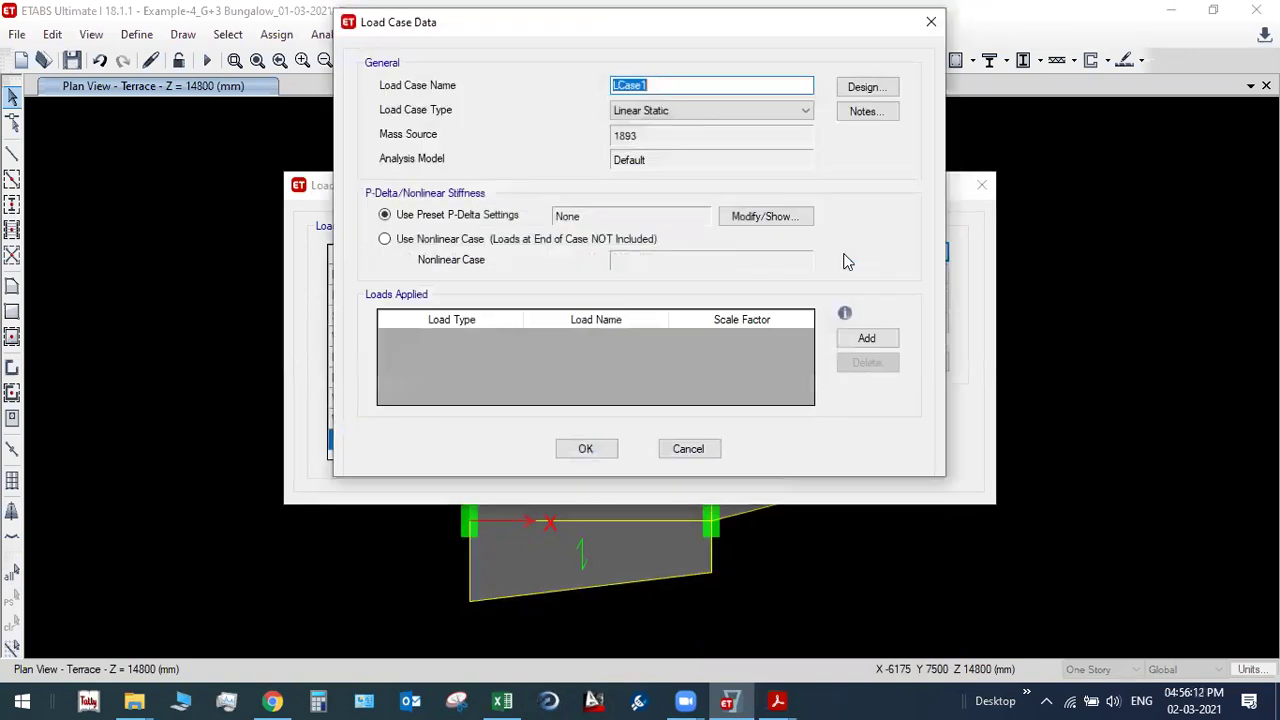
text(SPECY)
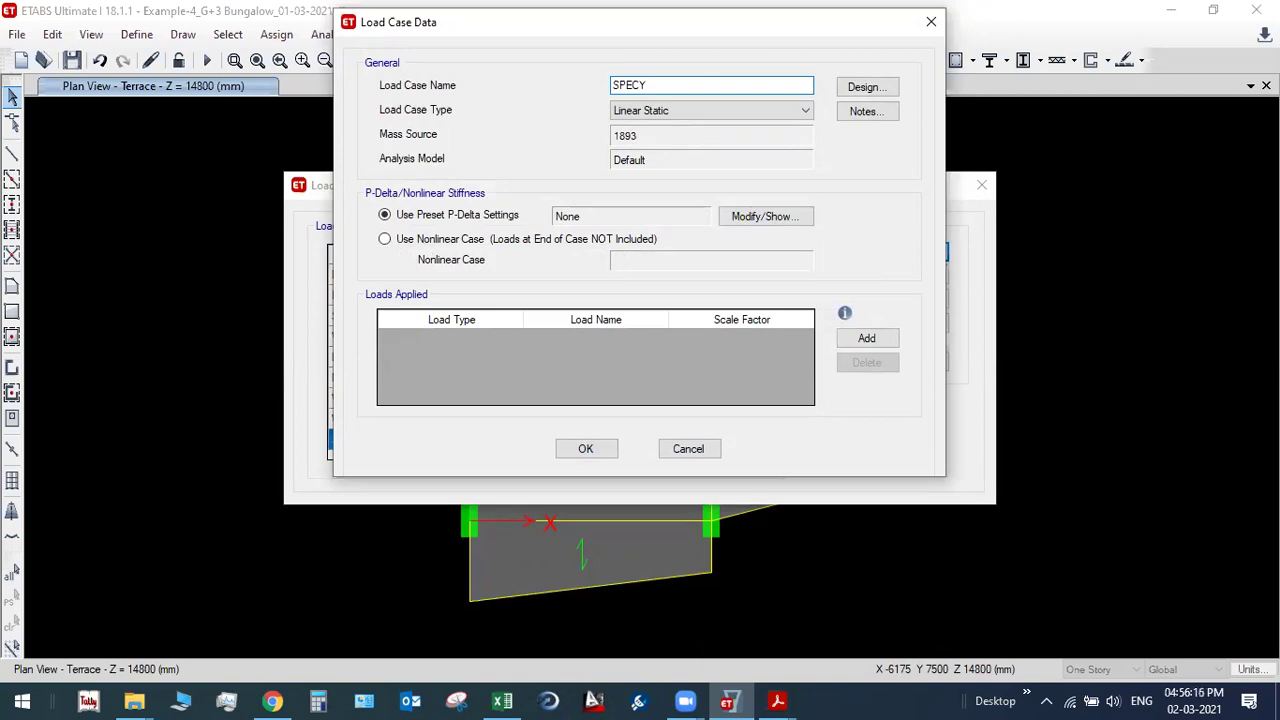
click(765, 110)
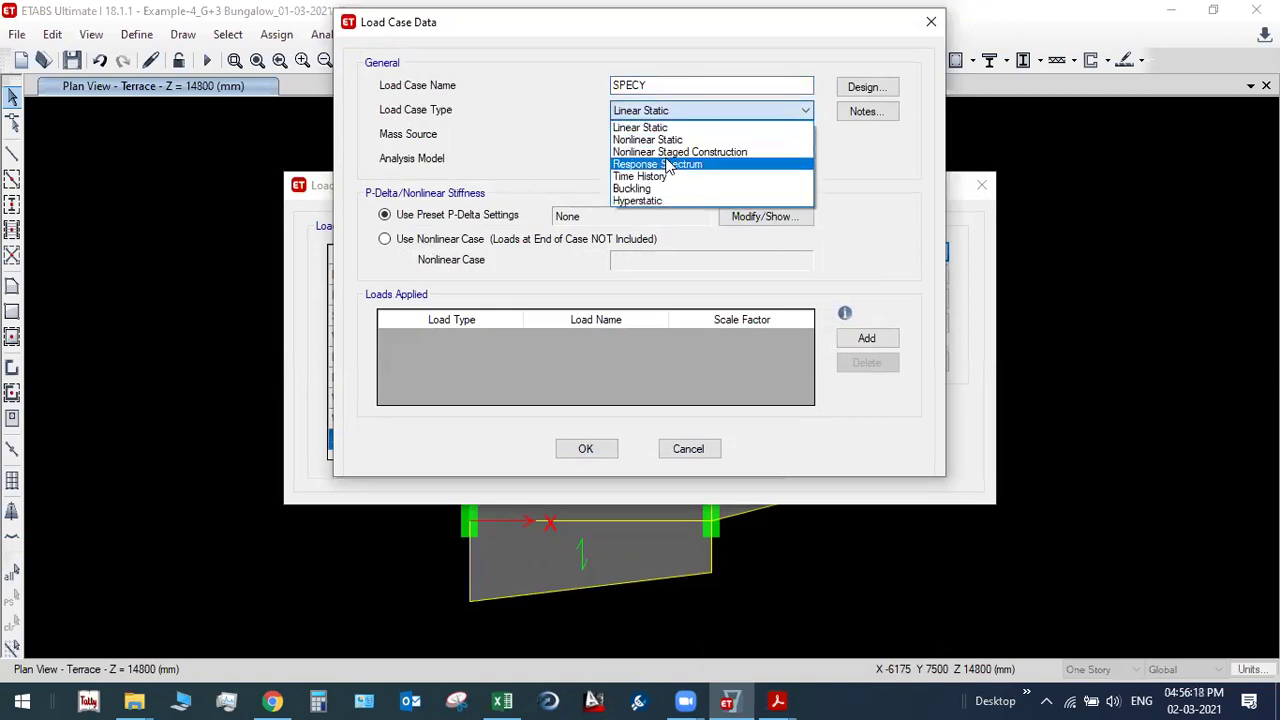
click(667, 164)
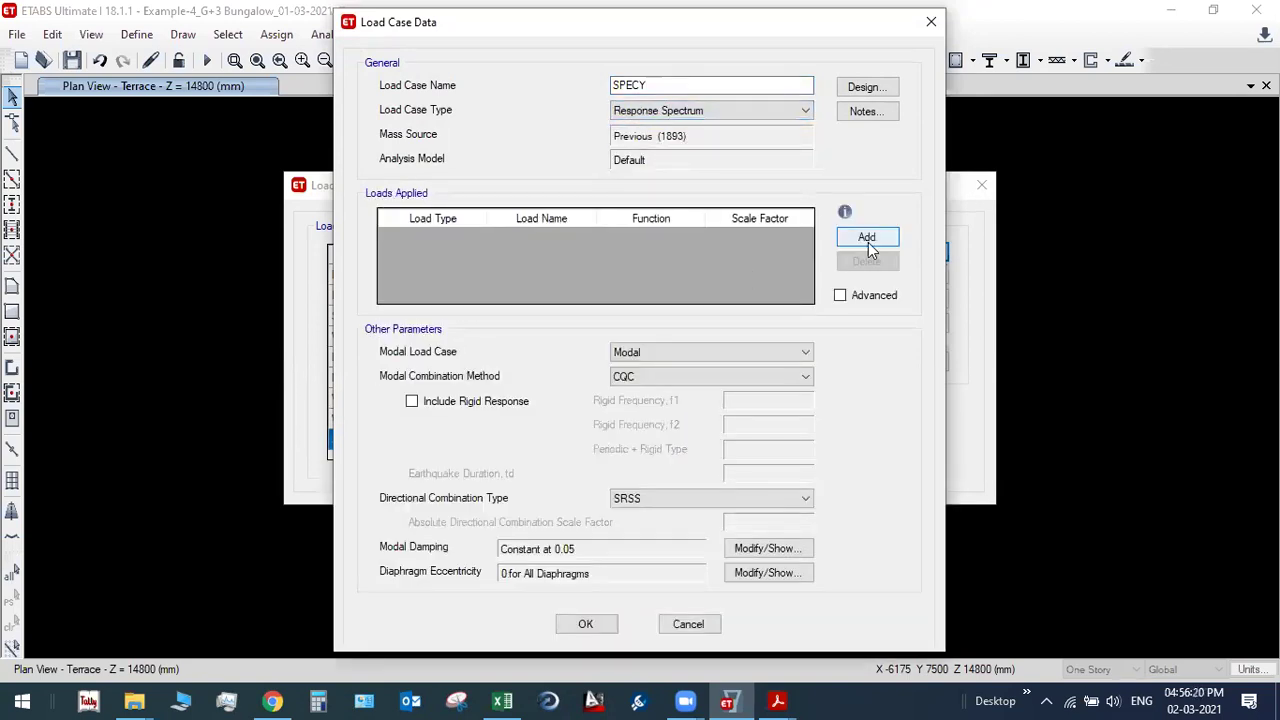
Step: Add an applied Acceleration load to SPECY in direction U2 using the IS1893 function
click(867, 240)
click(527, 238)
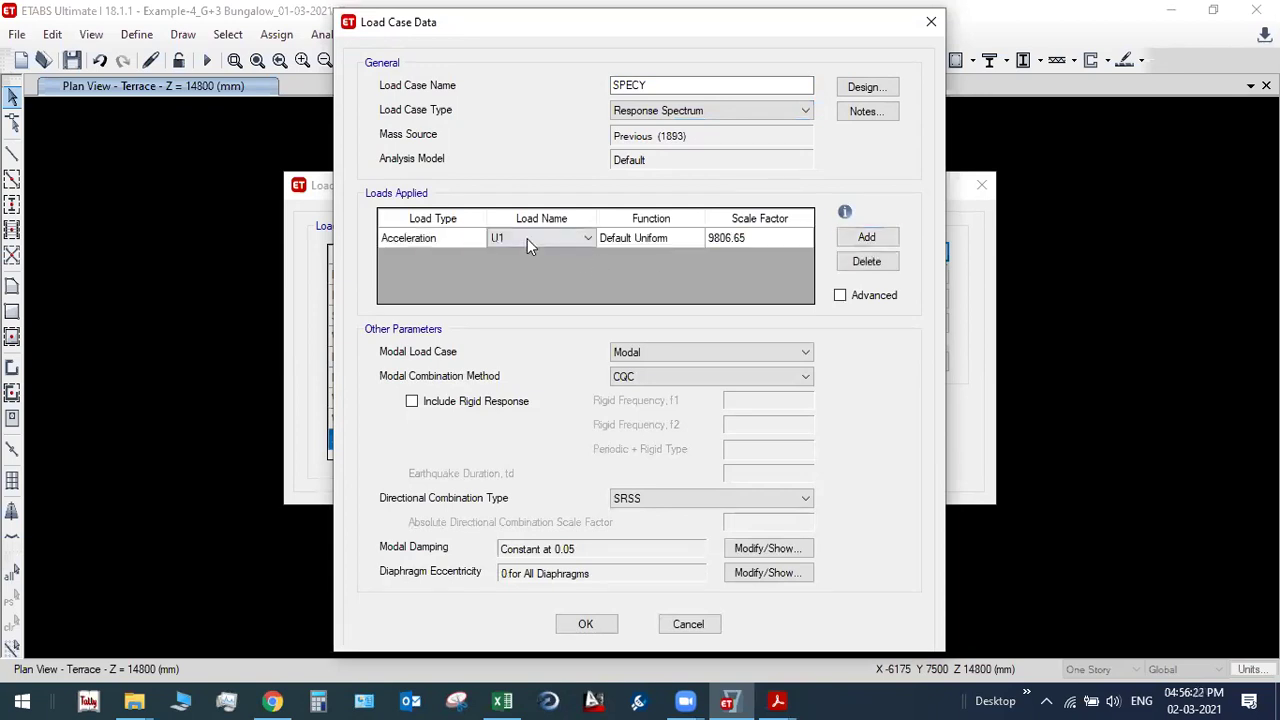
click(545, 240)
click(515, 266)
click(666, 238)
click(665, 236)
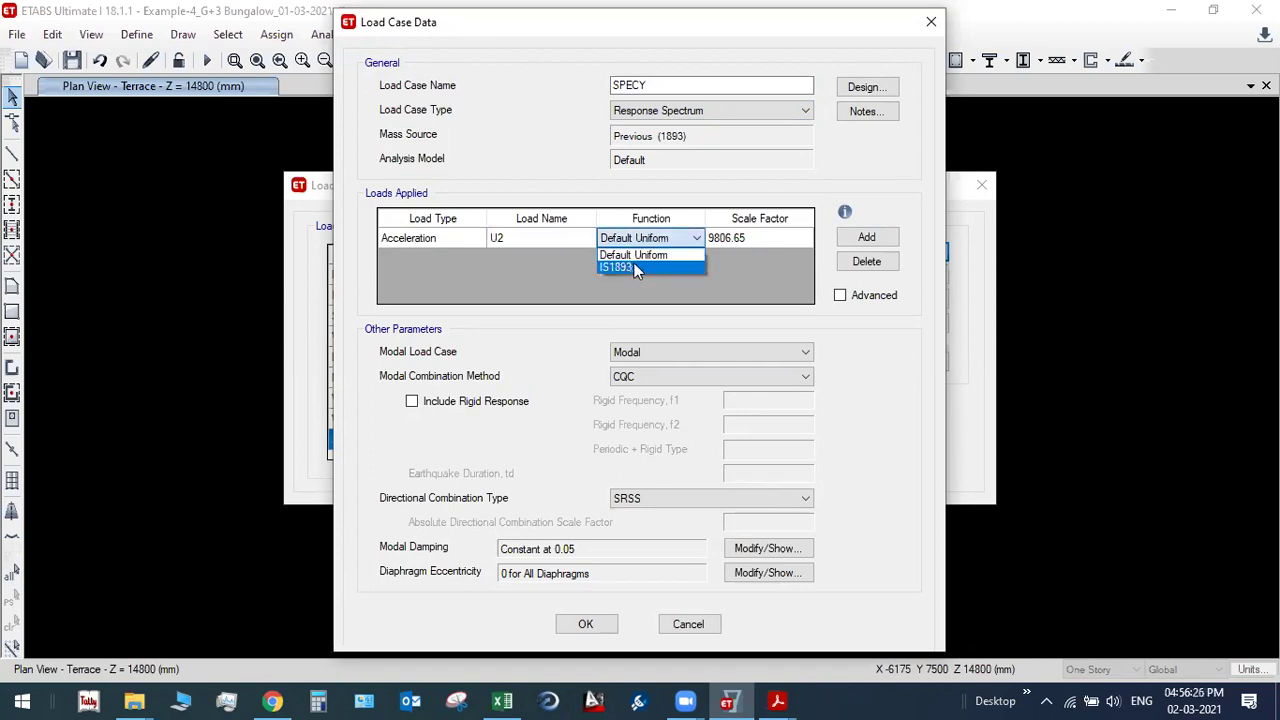
Step: Set the scale factor of the SPECY acceleration load to 1226.25, checking the value calculated in Excel
click(740, 238)
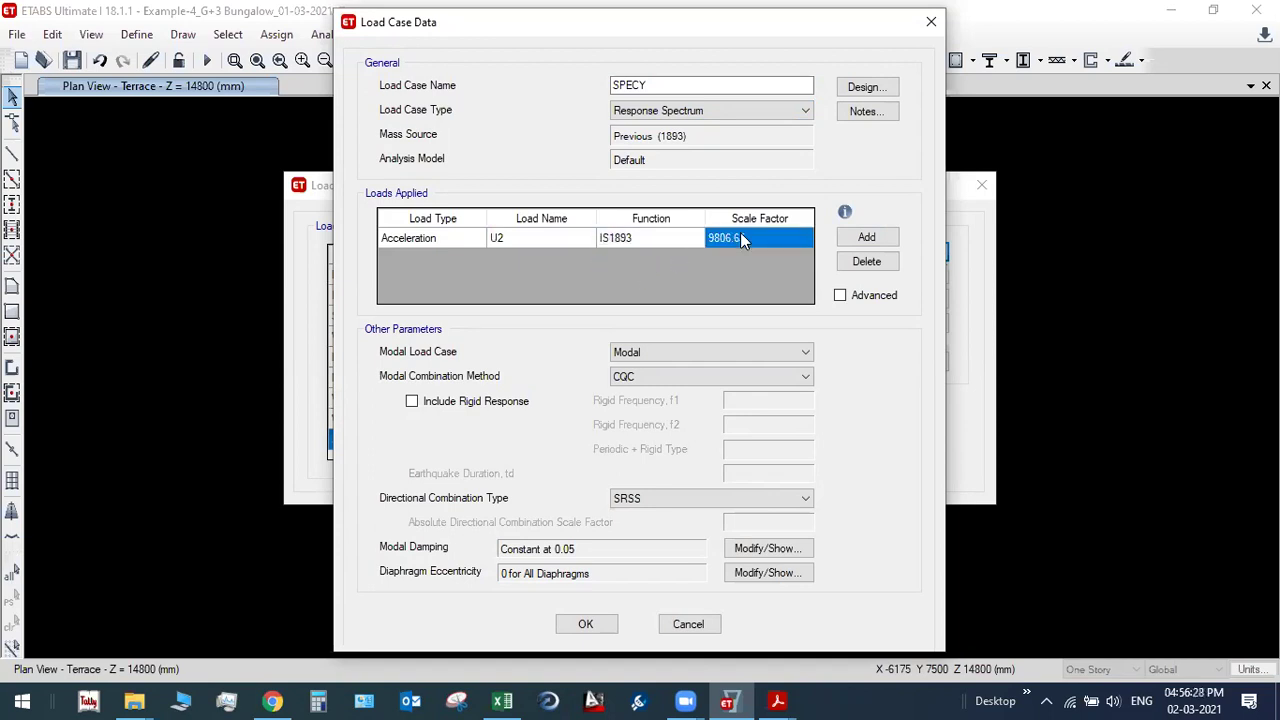
click(502, 701)
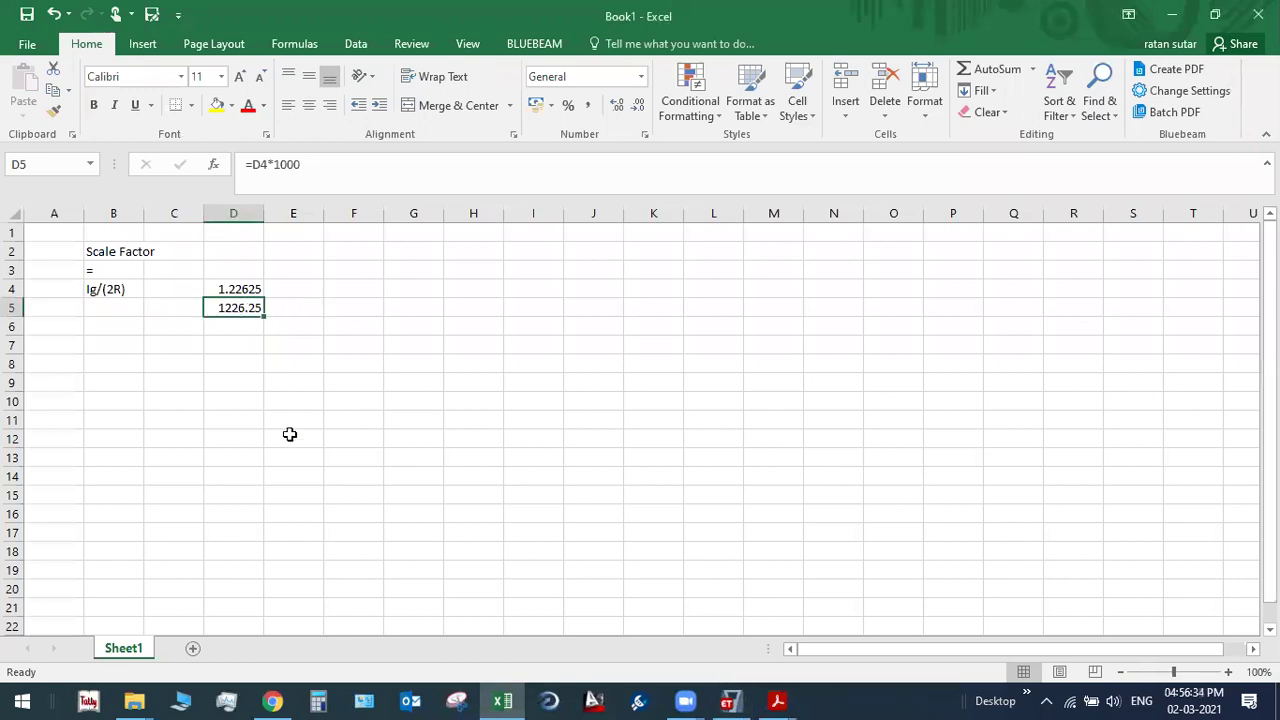
click(502, 701)
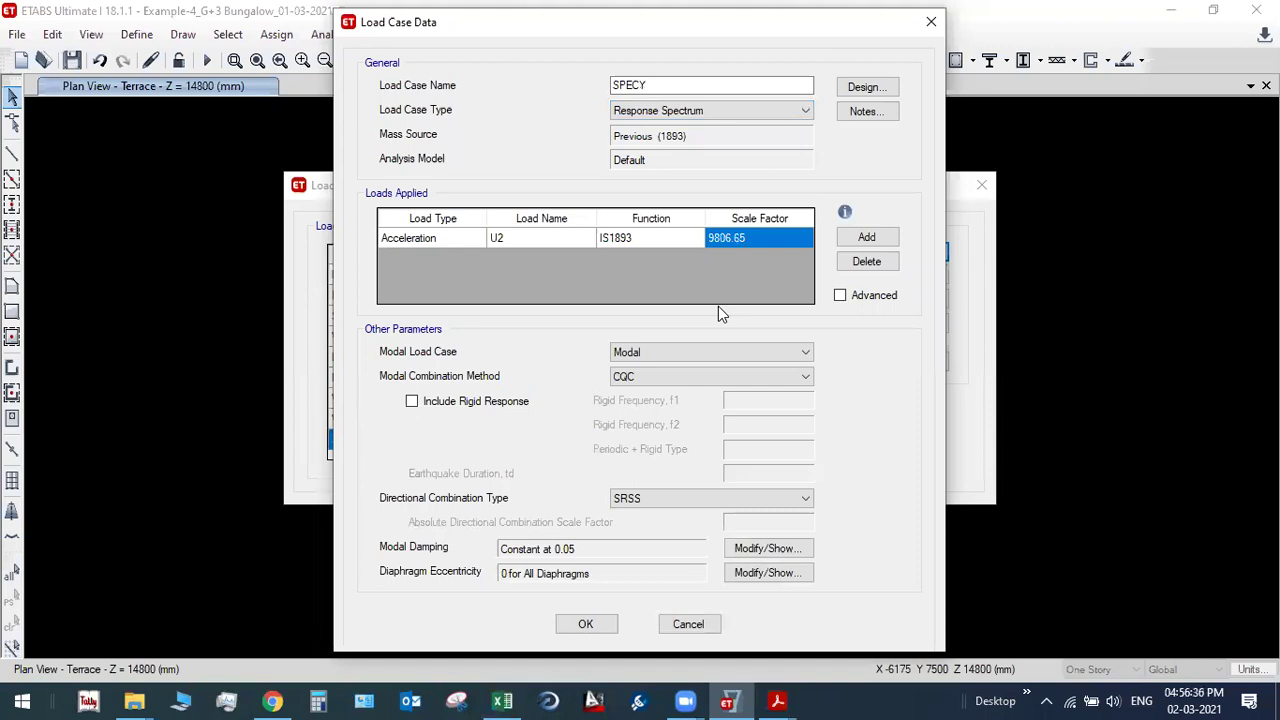
text(1226.25)
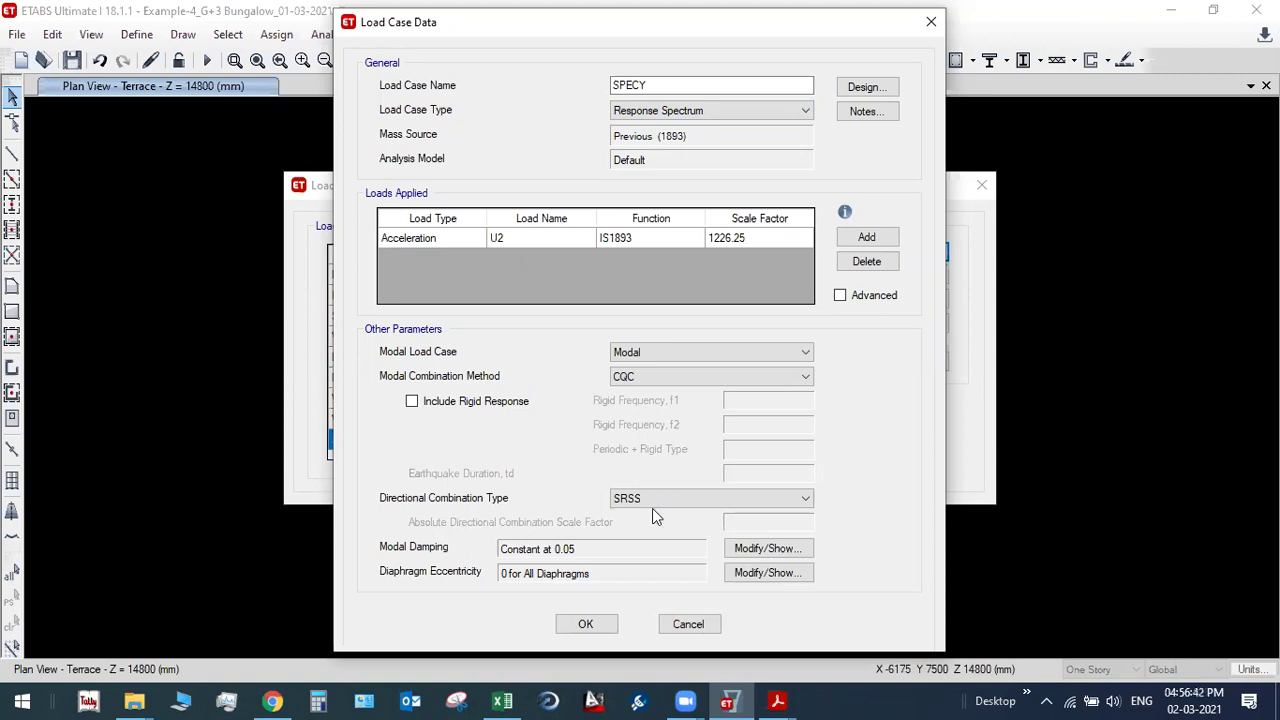
Step: Set the diaphragm eccentricity ratio of SPECY to 0.05 for all diaphragms and save the load case
click(745, 572)
click(832, 215)
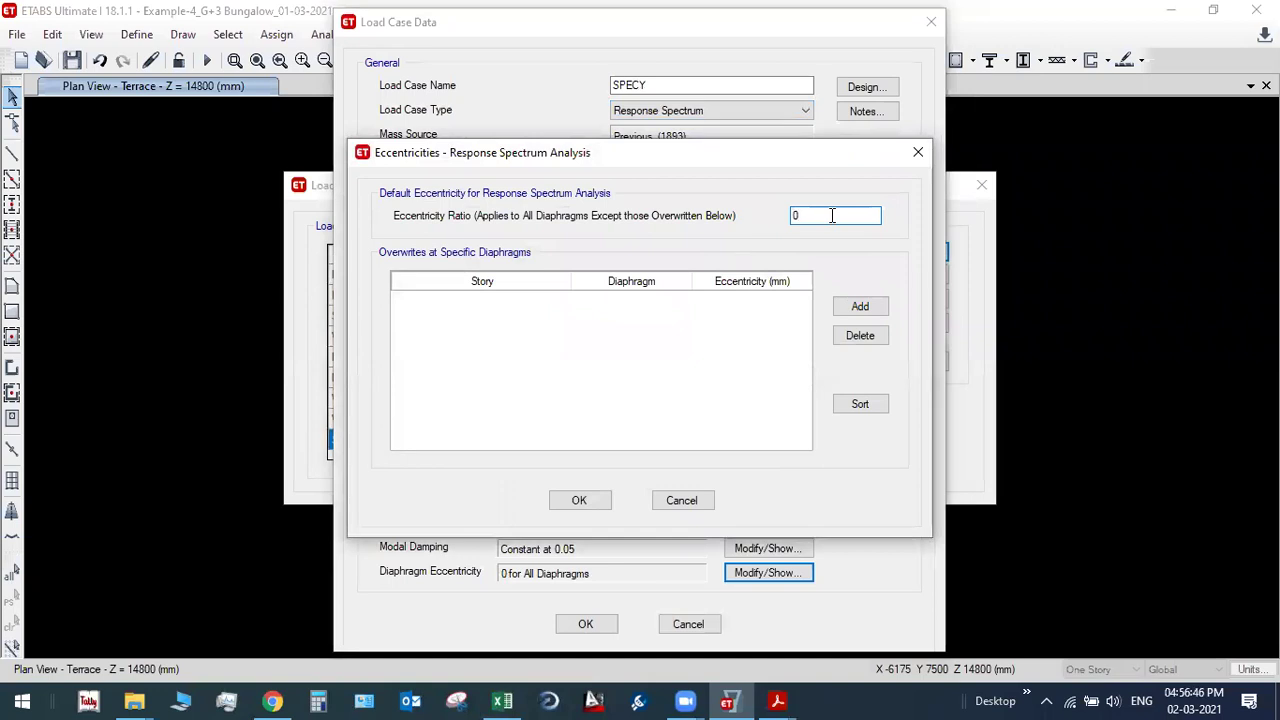
text(.05)
click(577, 500)
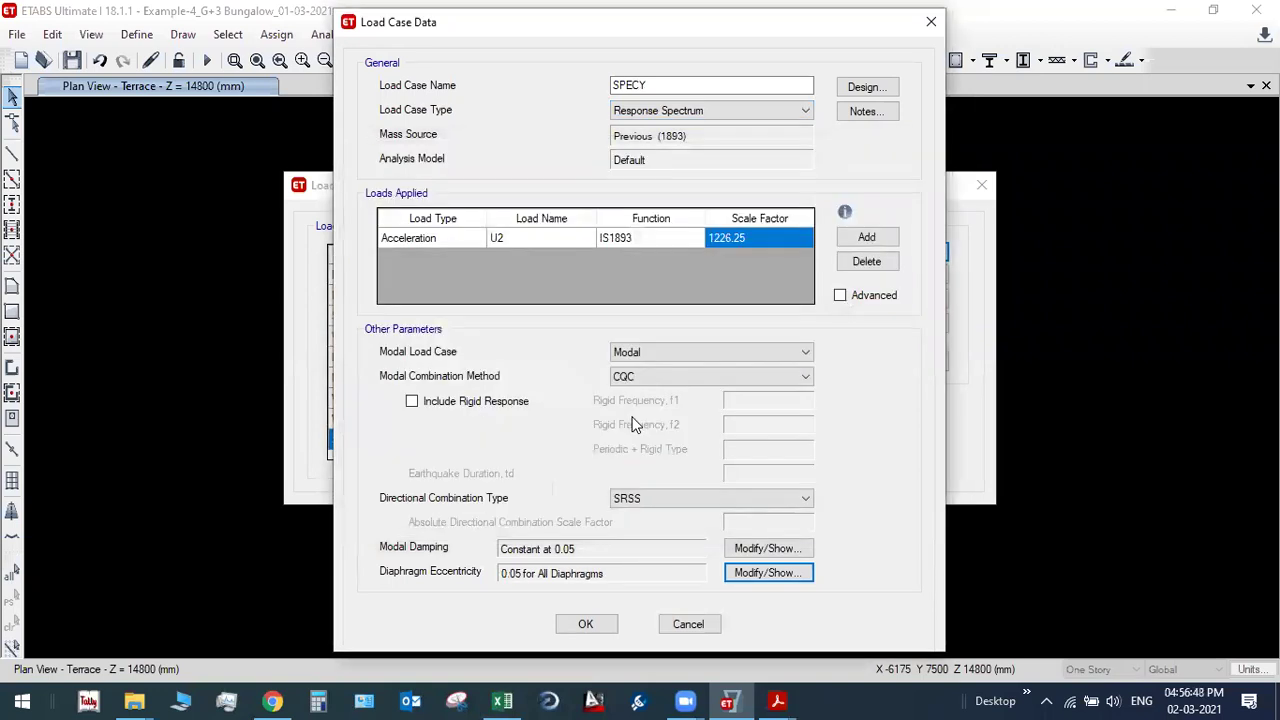
click(590, 624)
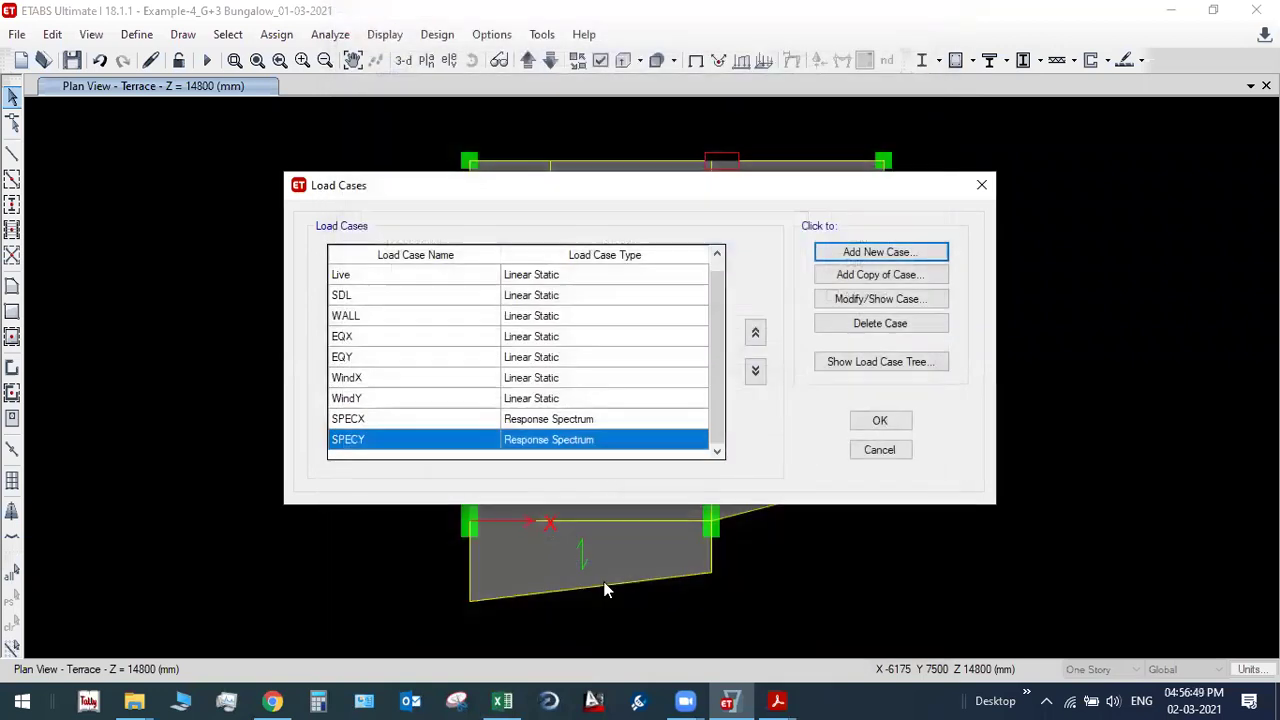
Step: Review the SPECX and SPECY entries in the load case list and accept the load cases
click(431, 420)
click(434, 443)
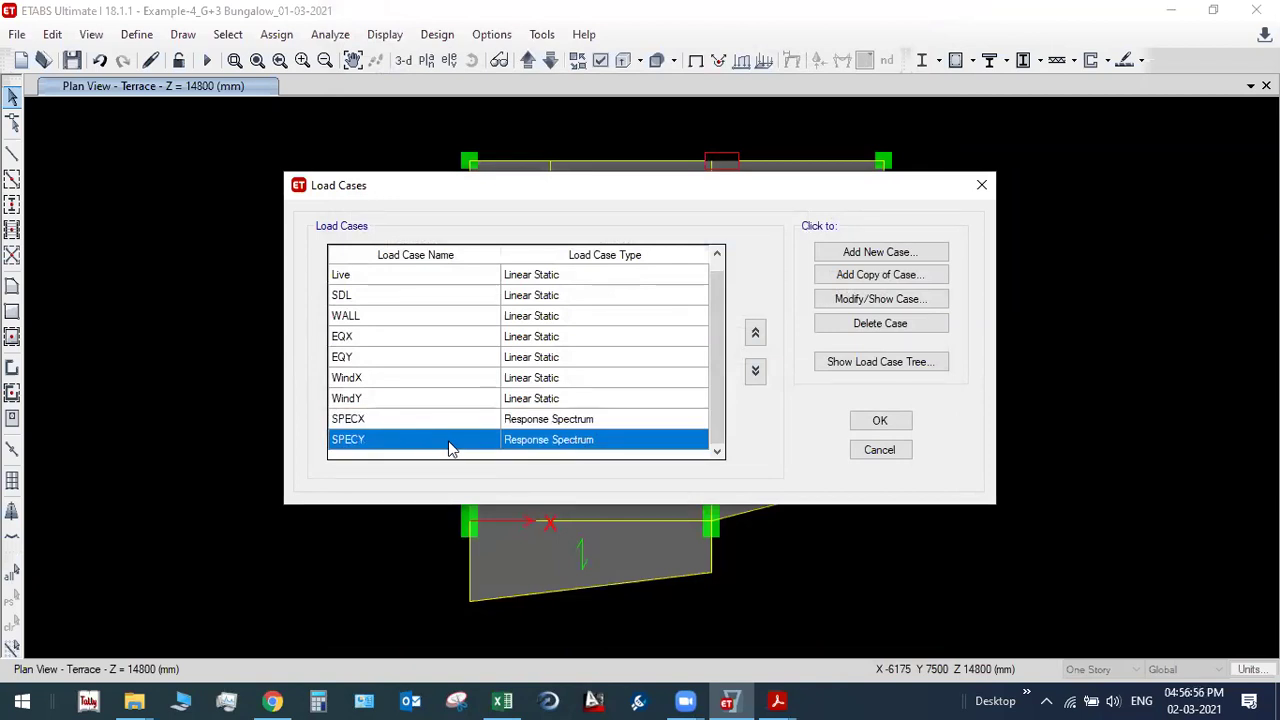
click(856, 430)
Step: Open the definition of the IS1893 response spectrum function and examine its seismic parameters and function graph
click(130, 38)
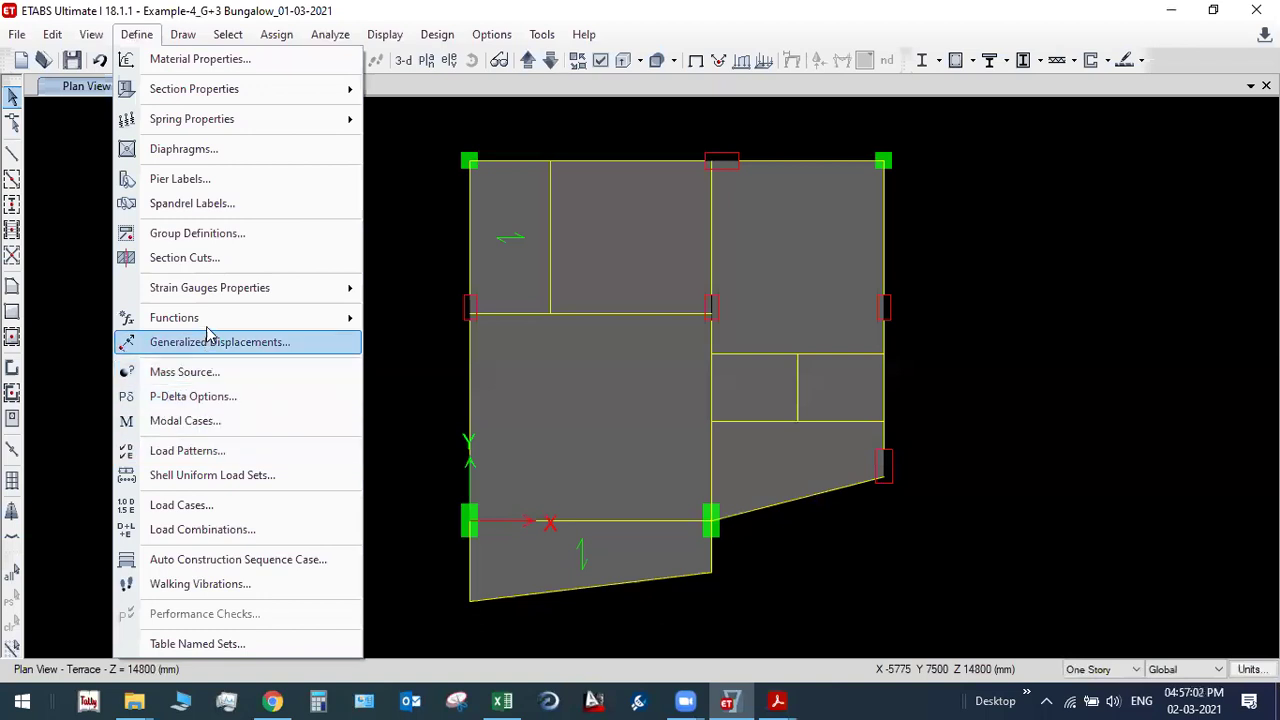
mouse_move(218, 320)
click(463, 321)
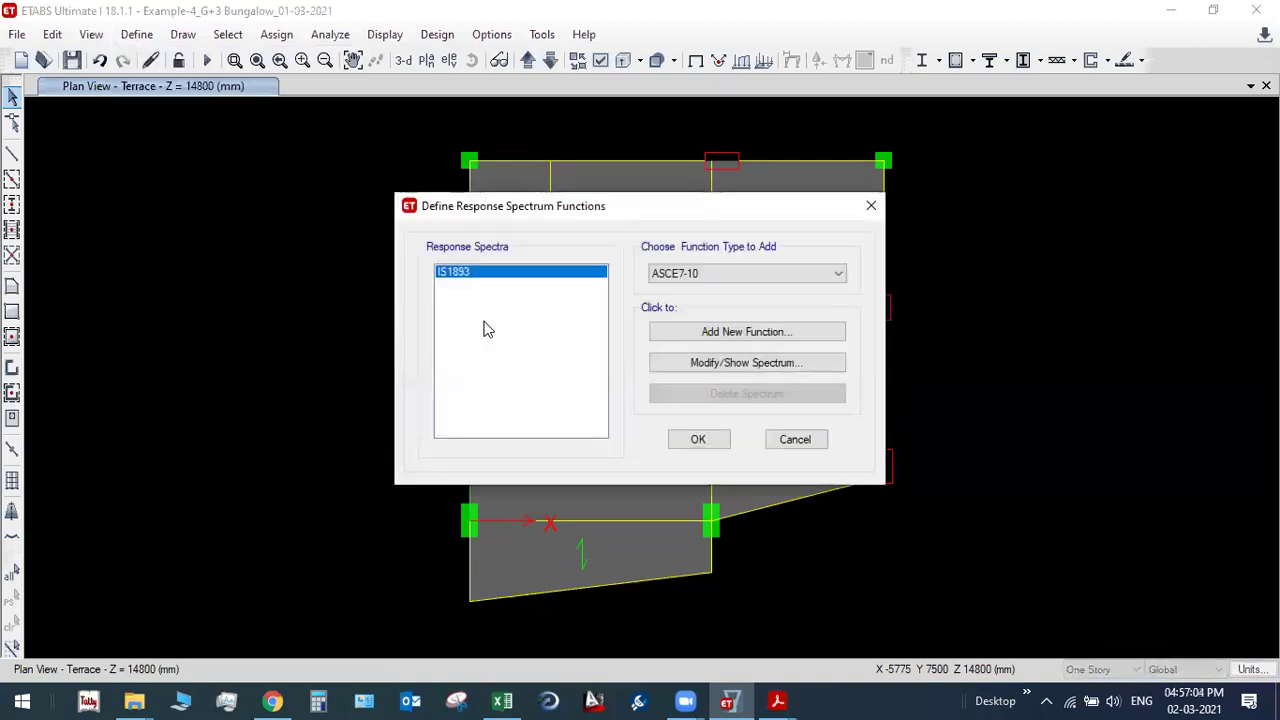
click(708, 364)
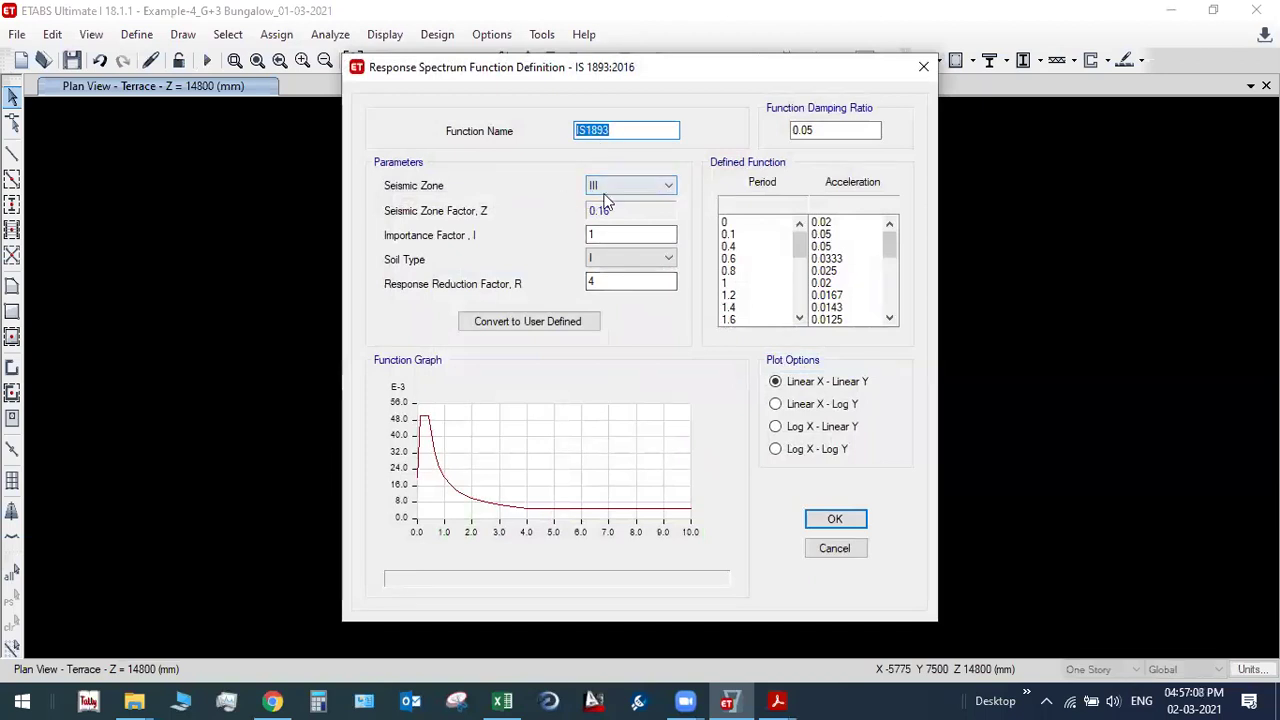
click(632, 258)
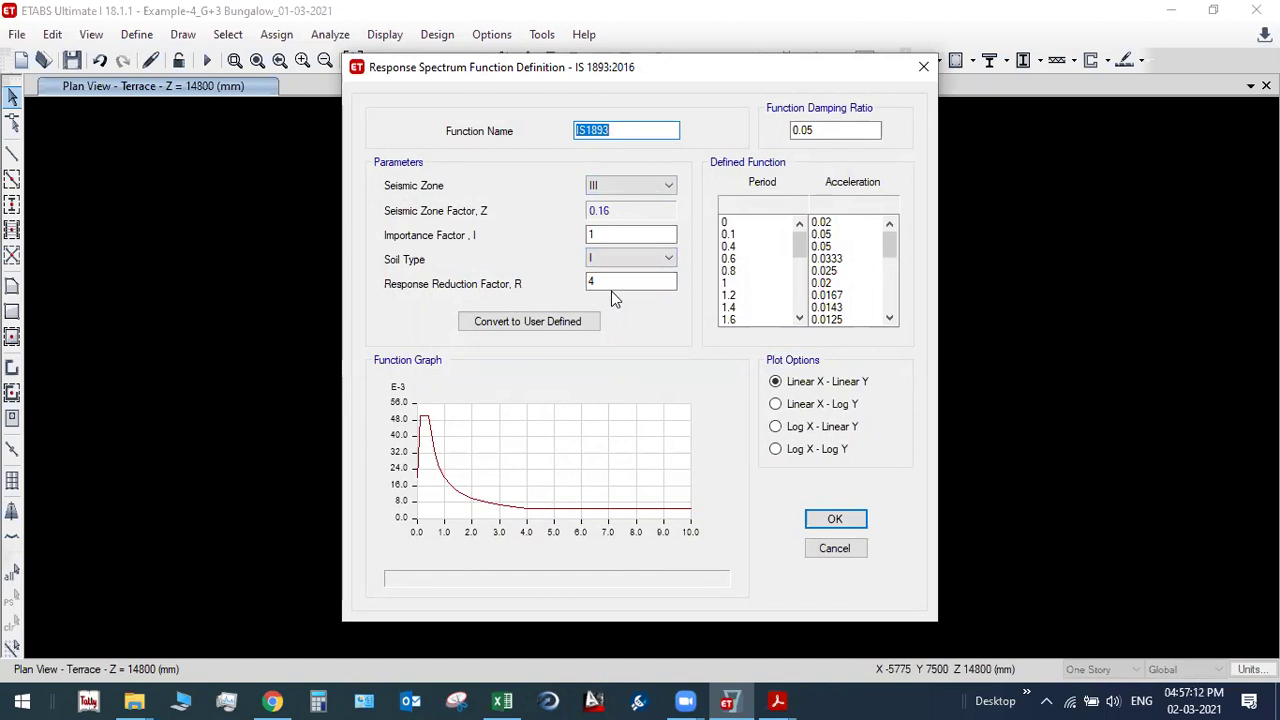
mouse_move(430, 497)
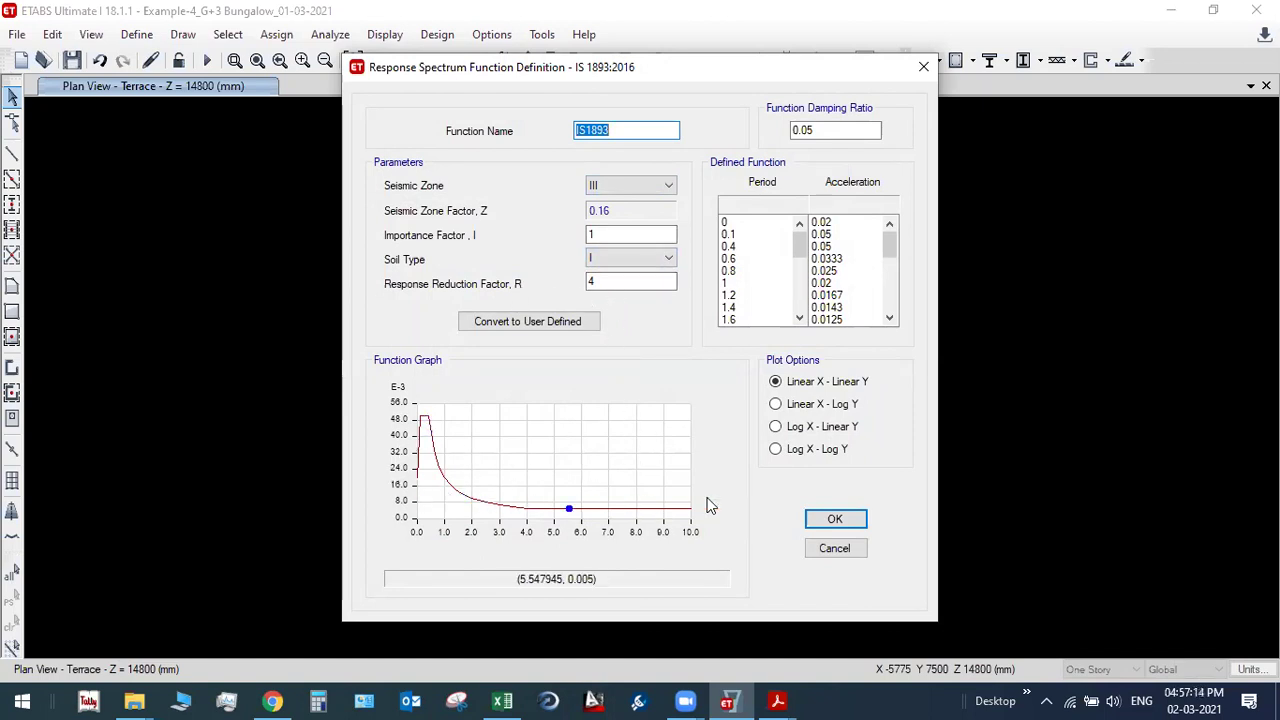
Step: Accept the IS1893 response spectrum function as defined and open the load case definitions
click(820, 513)
click(692, 442)
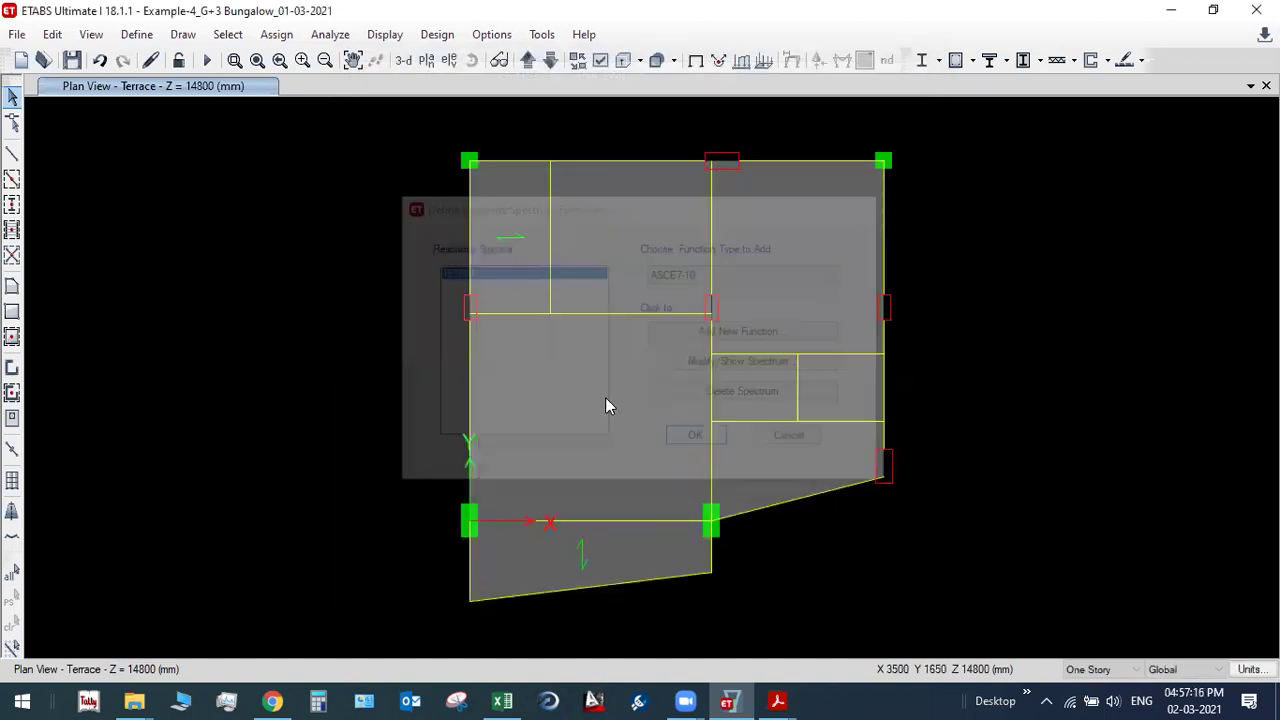
click(134, 36)
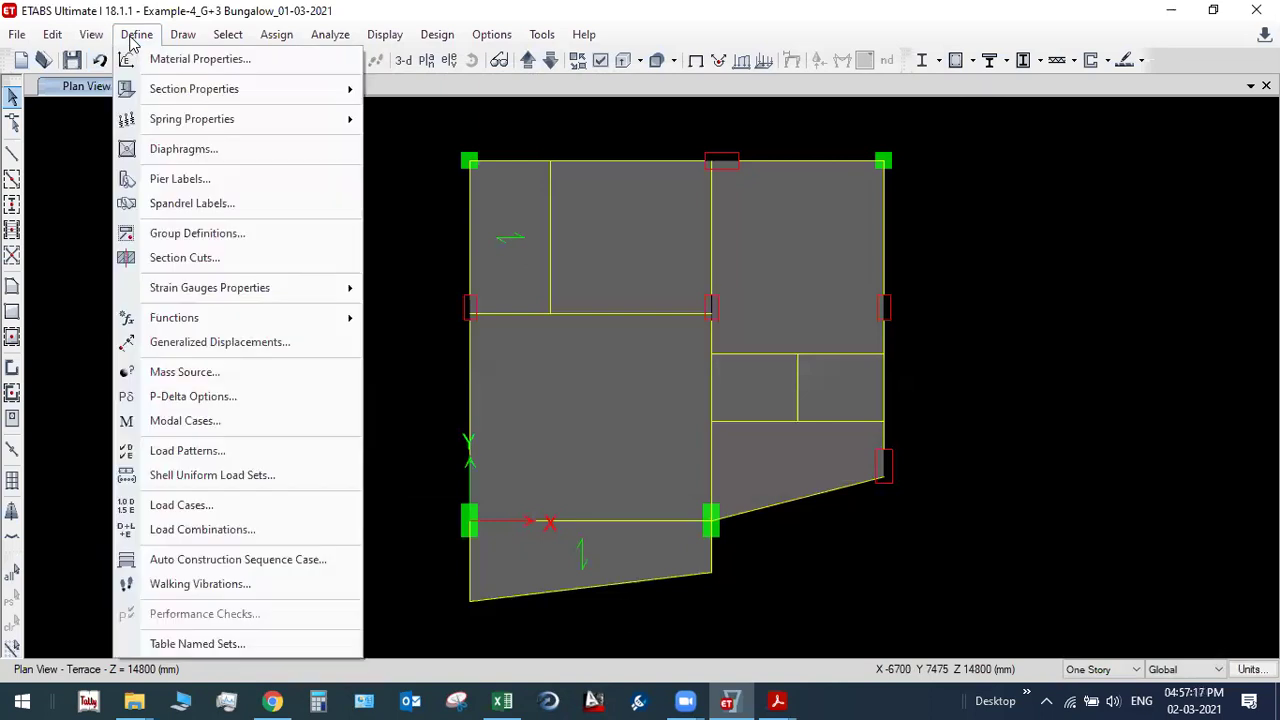
click(215, 505)
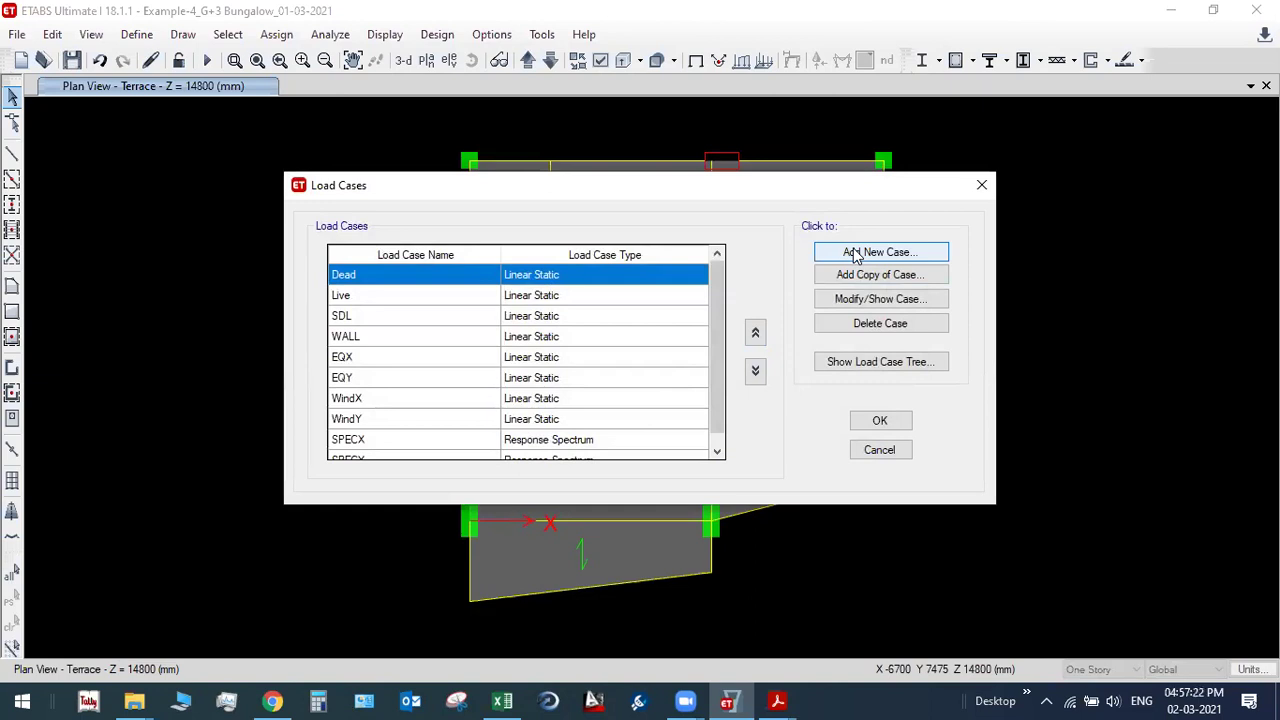
Step: Start a new load case named SPEcX with the Response Spectrum type
click(855, 256)
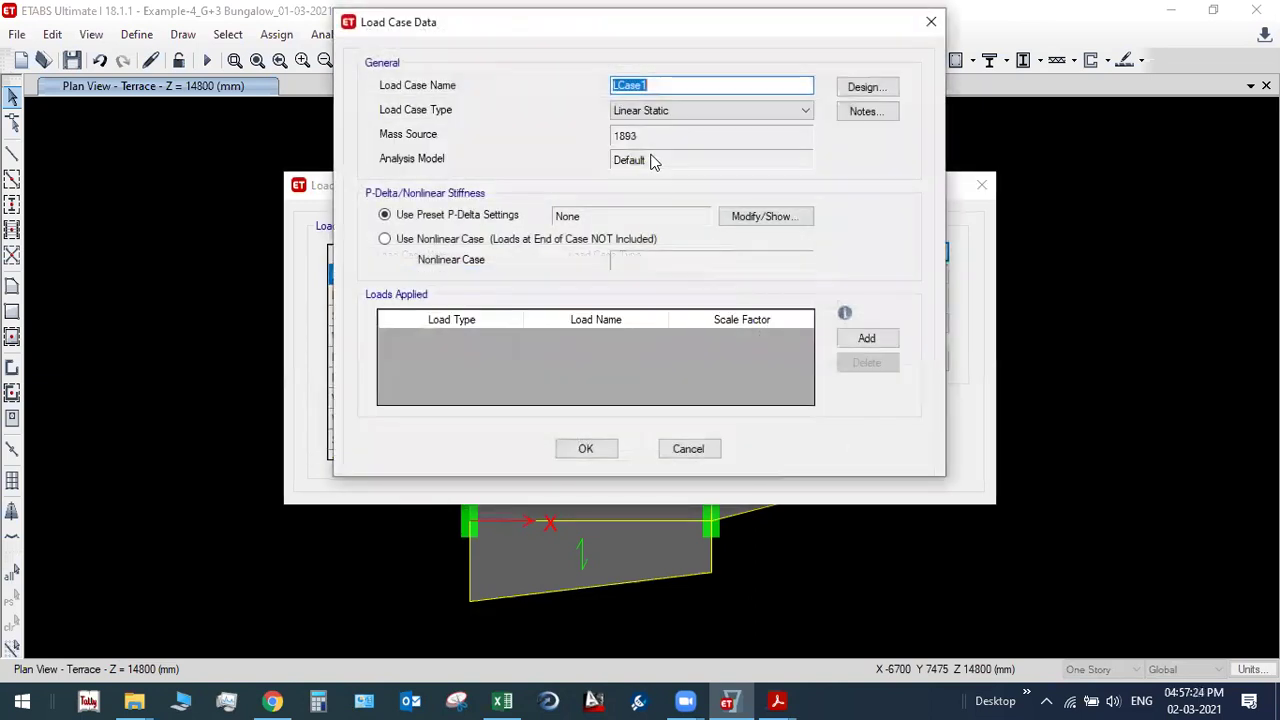
text(SPEcX)
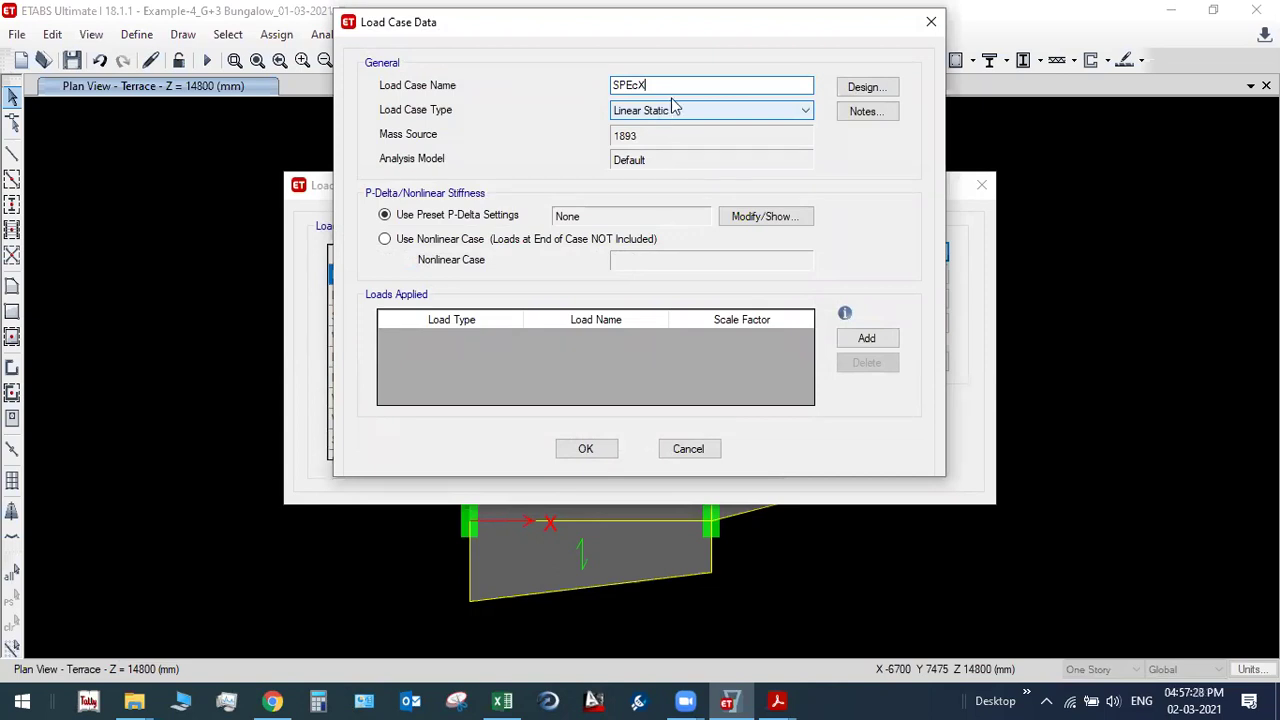
click(771, 112)
click(672, 160)
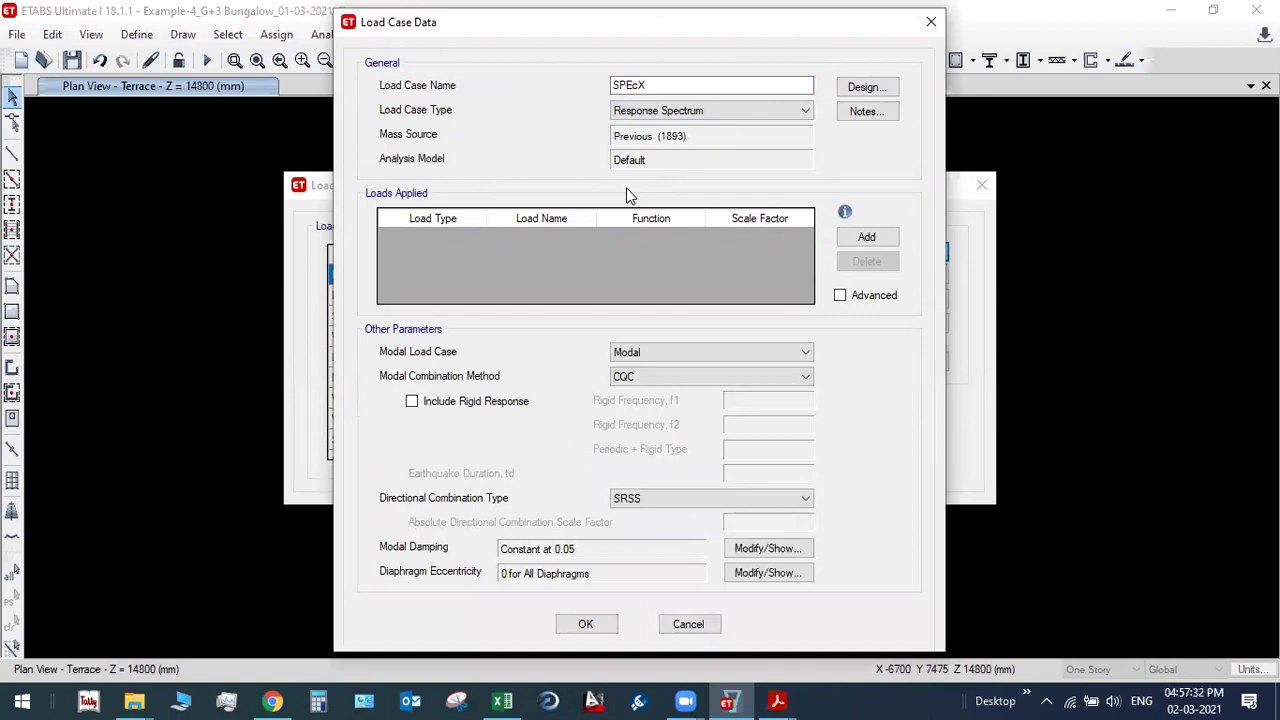
Step: Add an acceleration load in direction U1 to the new case, using the IS1893 function
click(886, 246)
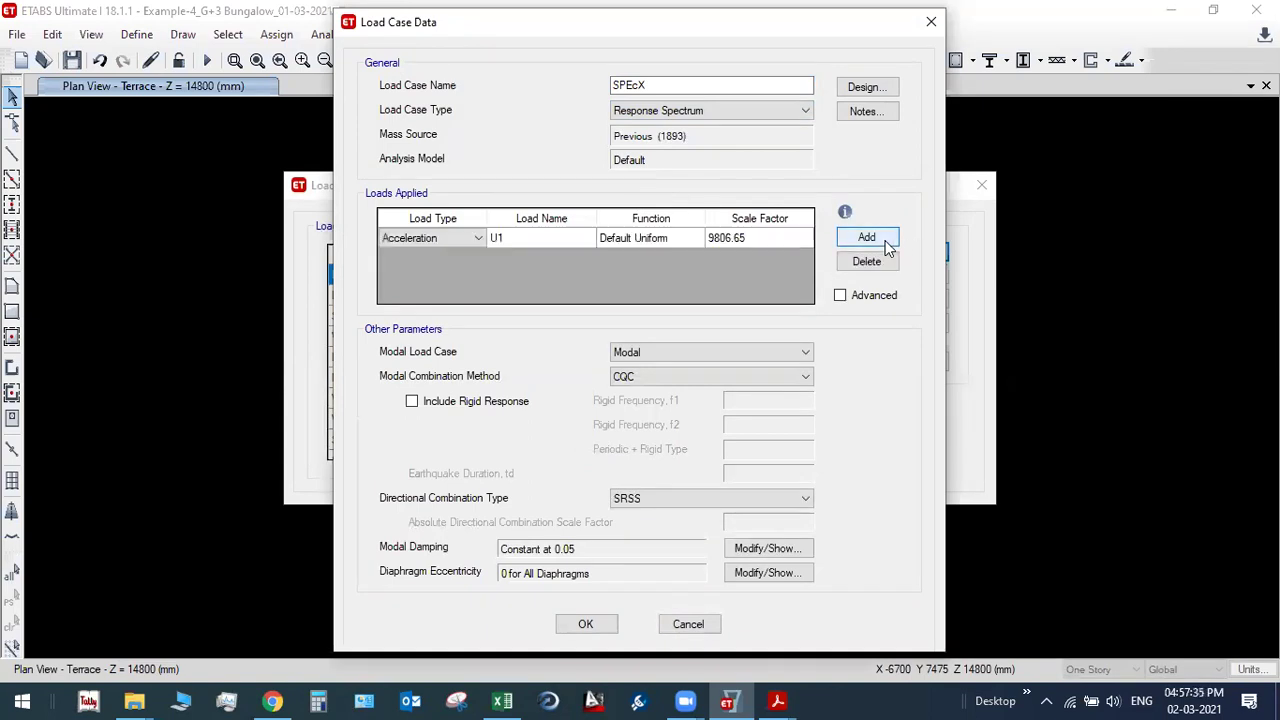
click(533, 238)
click(587, 238)
click(587, 238)
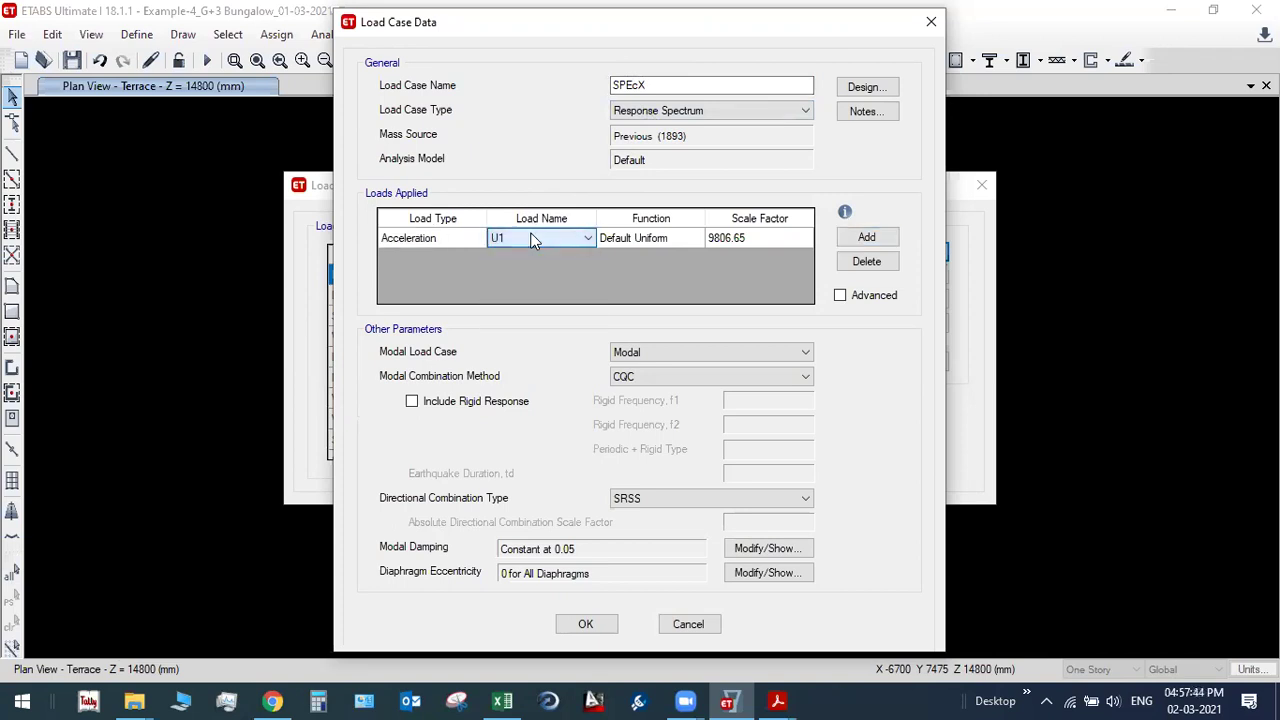
click(656, 237)
click(656, 237)
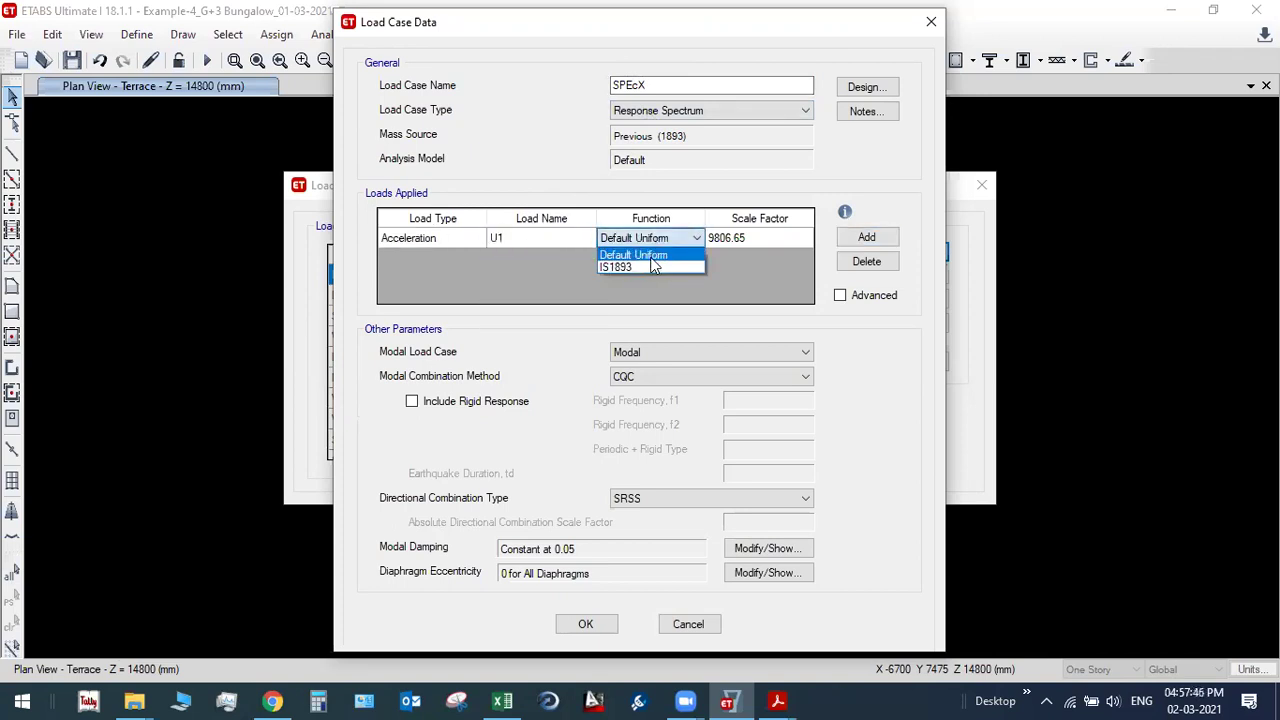
click(635, 266)
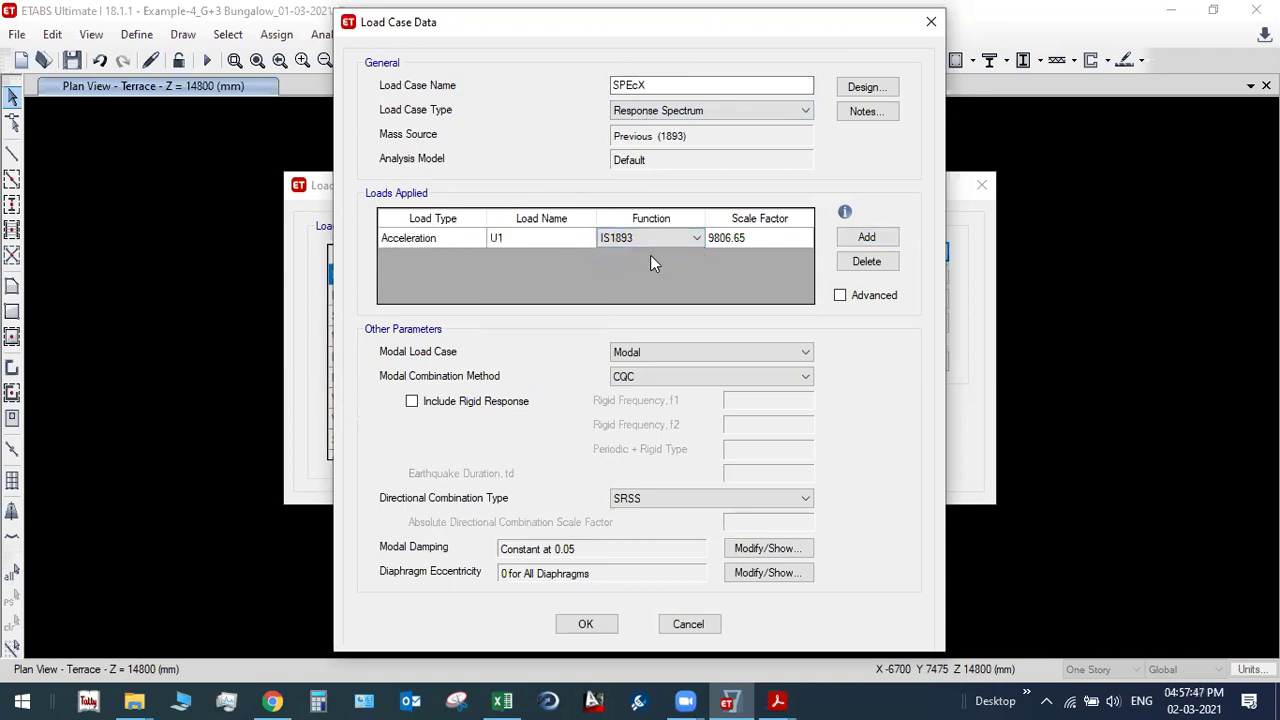
click(763, 243)
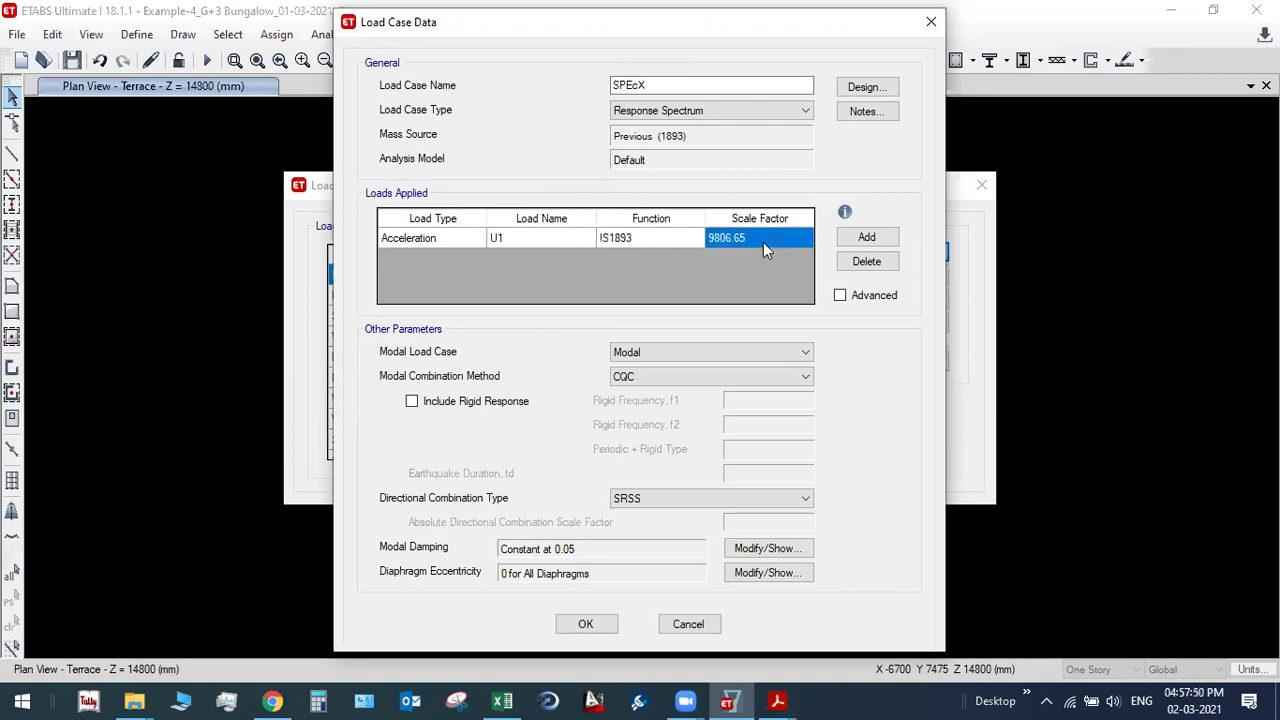
Step: Try a diaphragm eccentricity ratio of 0.05 for all diaphragms and discard the new load case
click(761, 572)
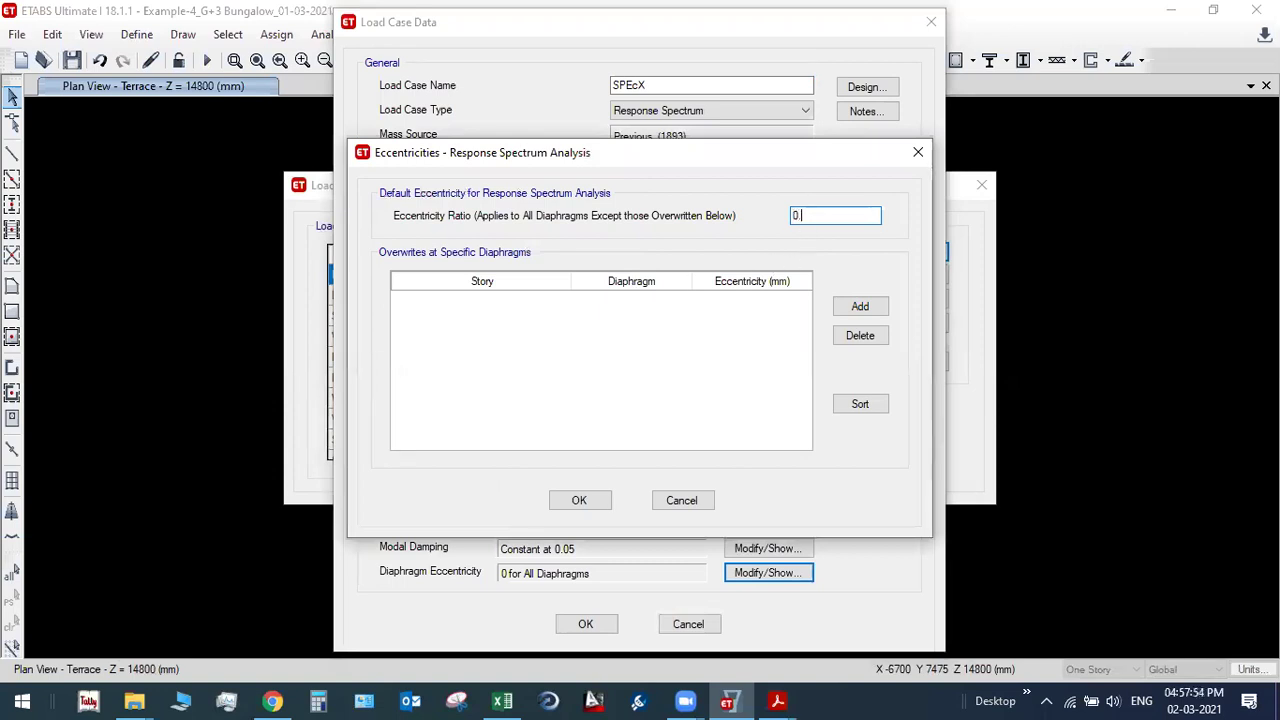
text(0.05)
click(579, 500)
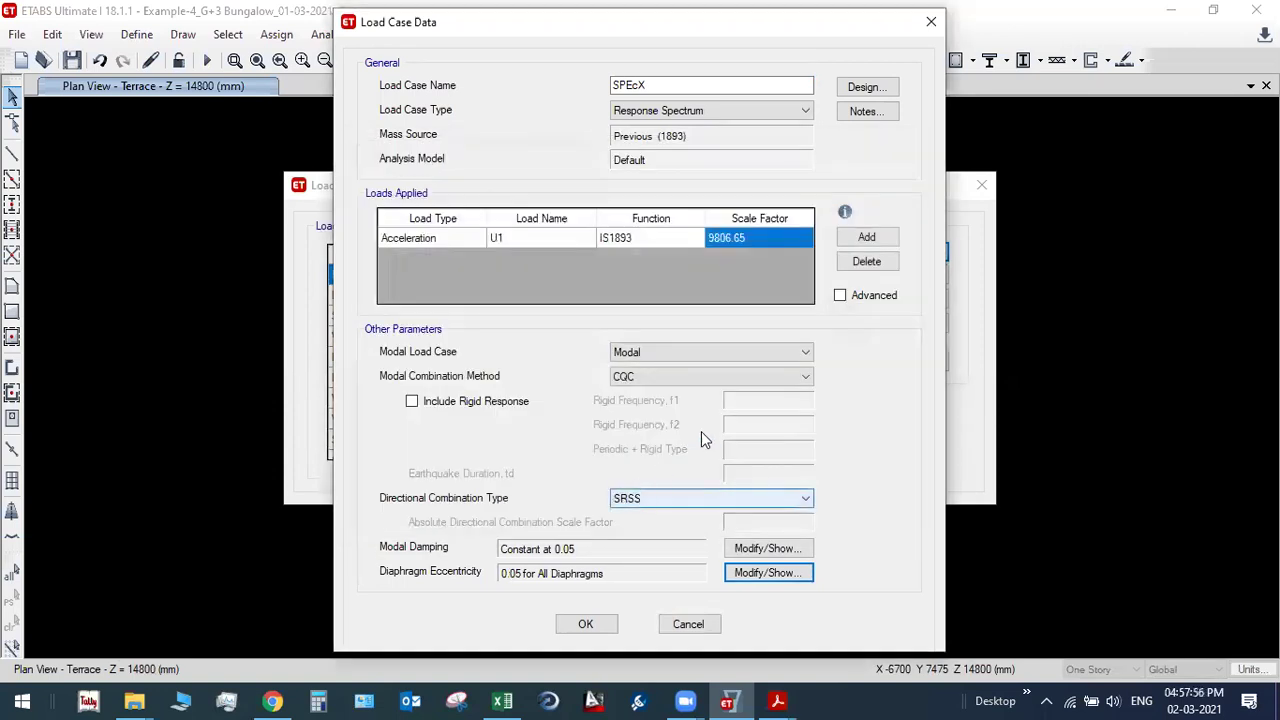
click(686, 622)
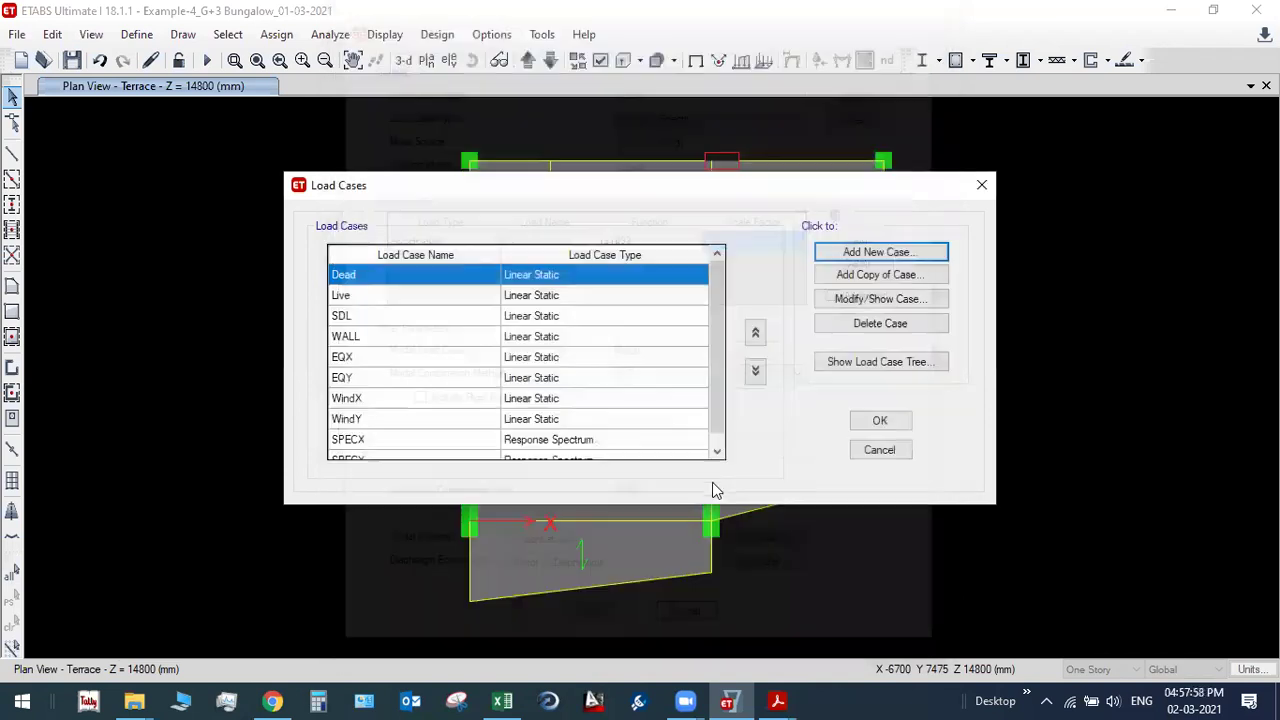
Step: Check the existing SPECX and SPECY response spectrum cases at the end of the list and close the load case definitions
drag(720, 408, 714, 457)
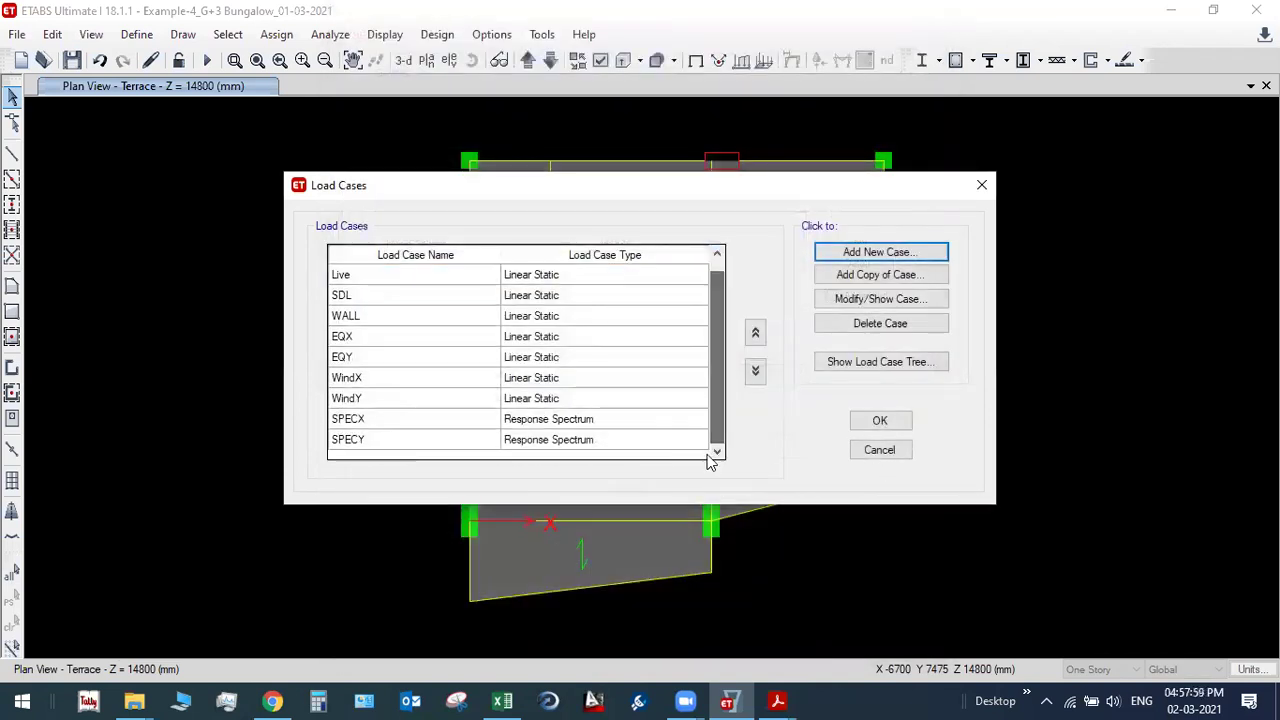
click(423, 420)
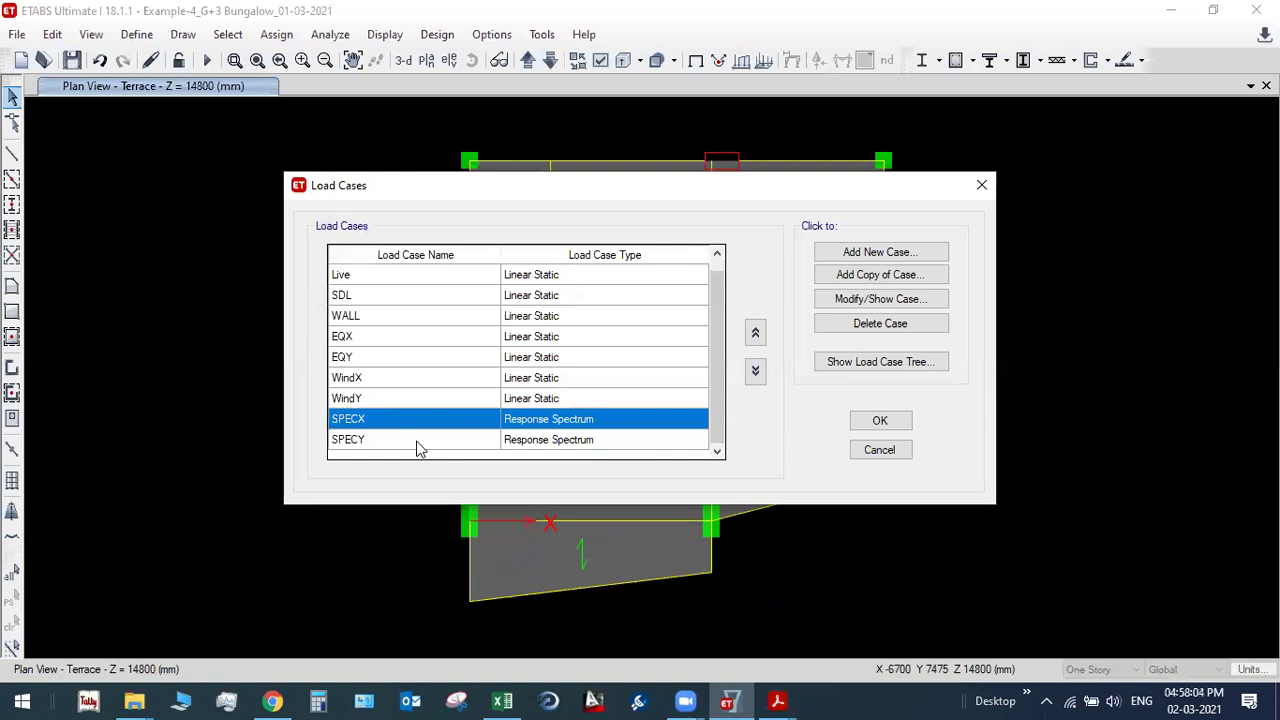
click(418, 444)
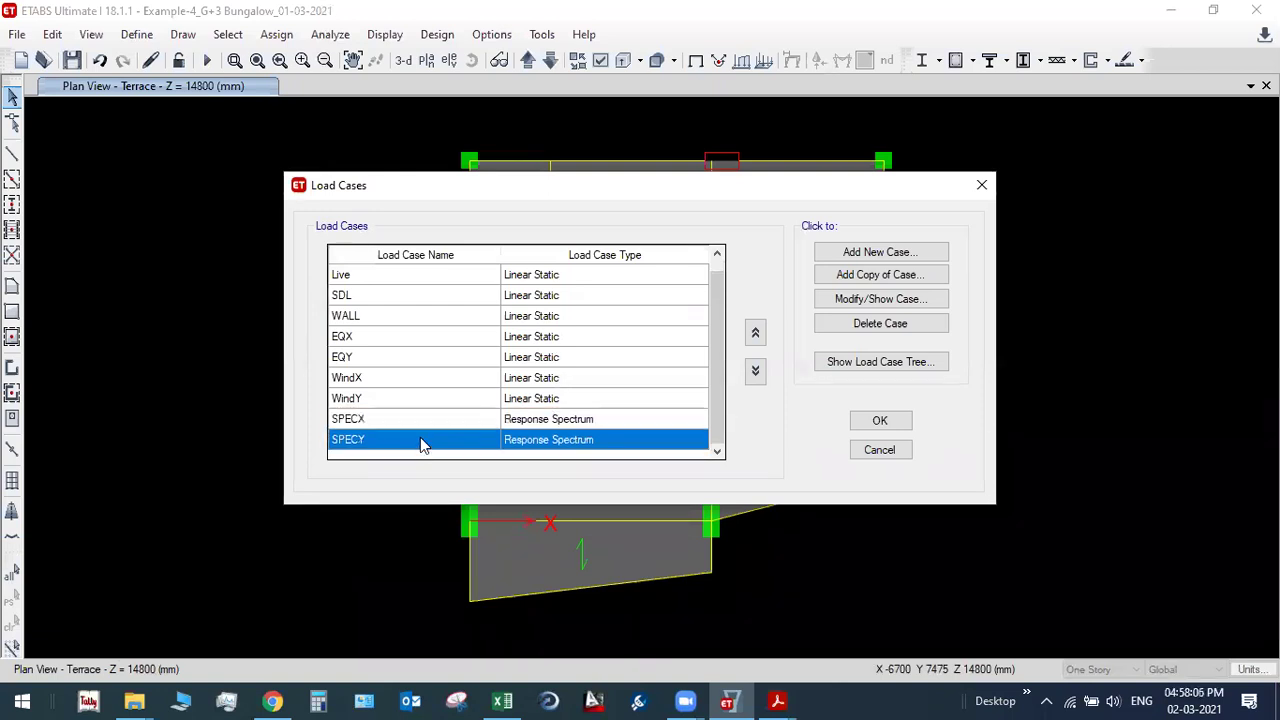
click(880, 421)
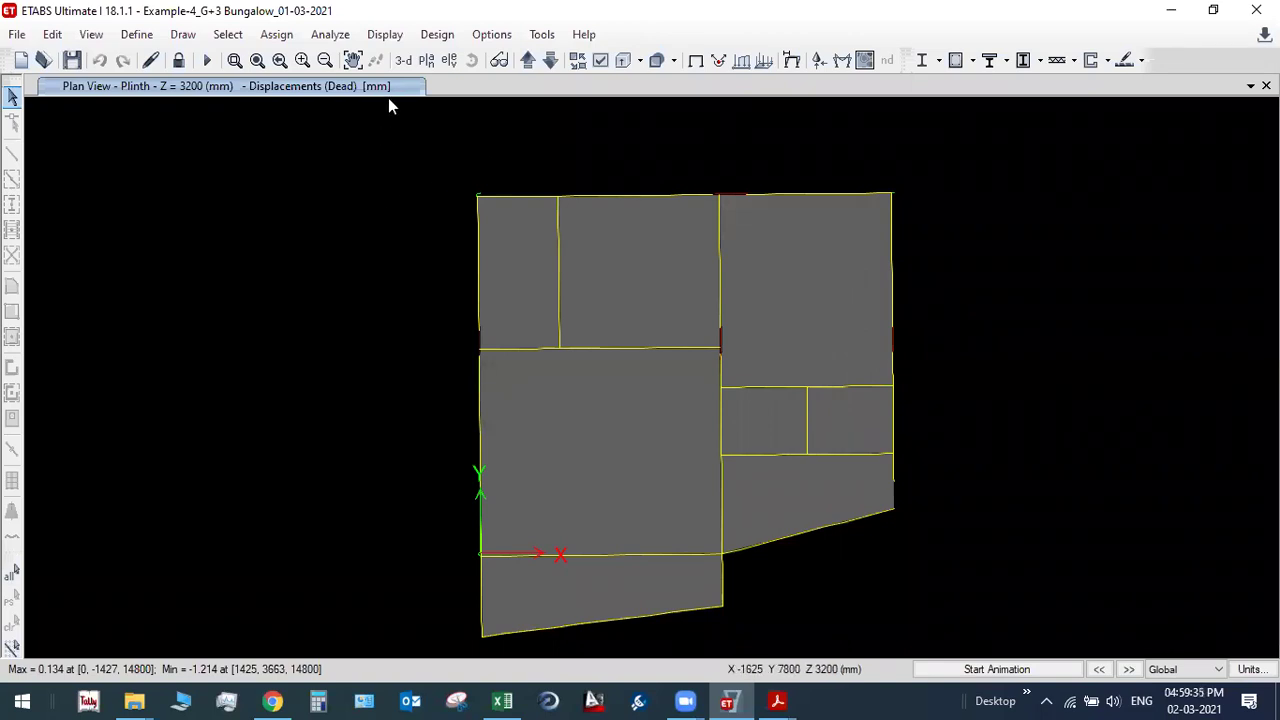
Step: Choose the Base Reactions table from the structure output analysis results for display
click(391, 40)
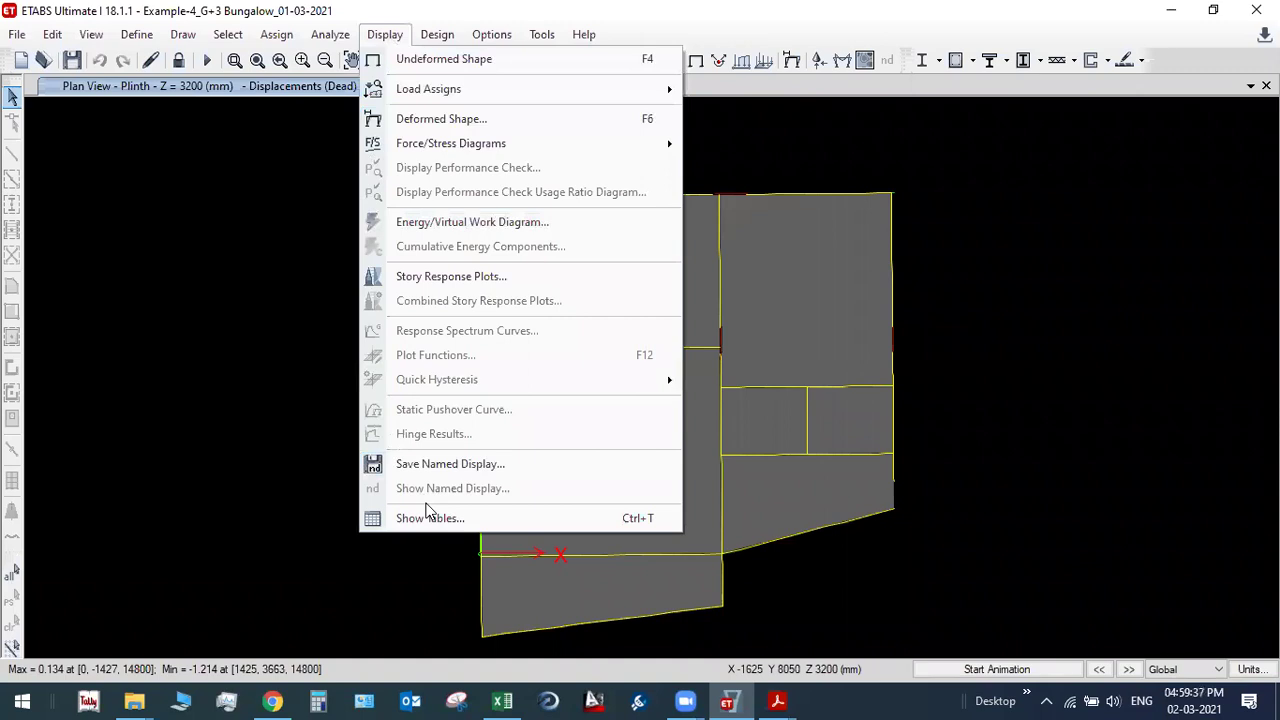
click(427, 514)
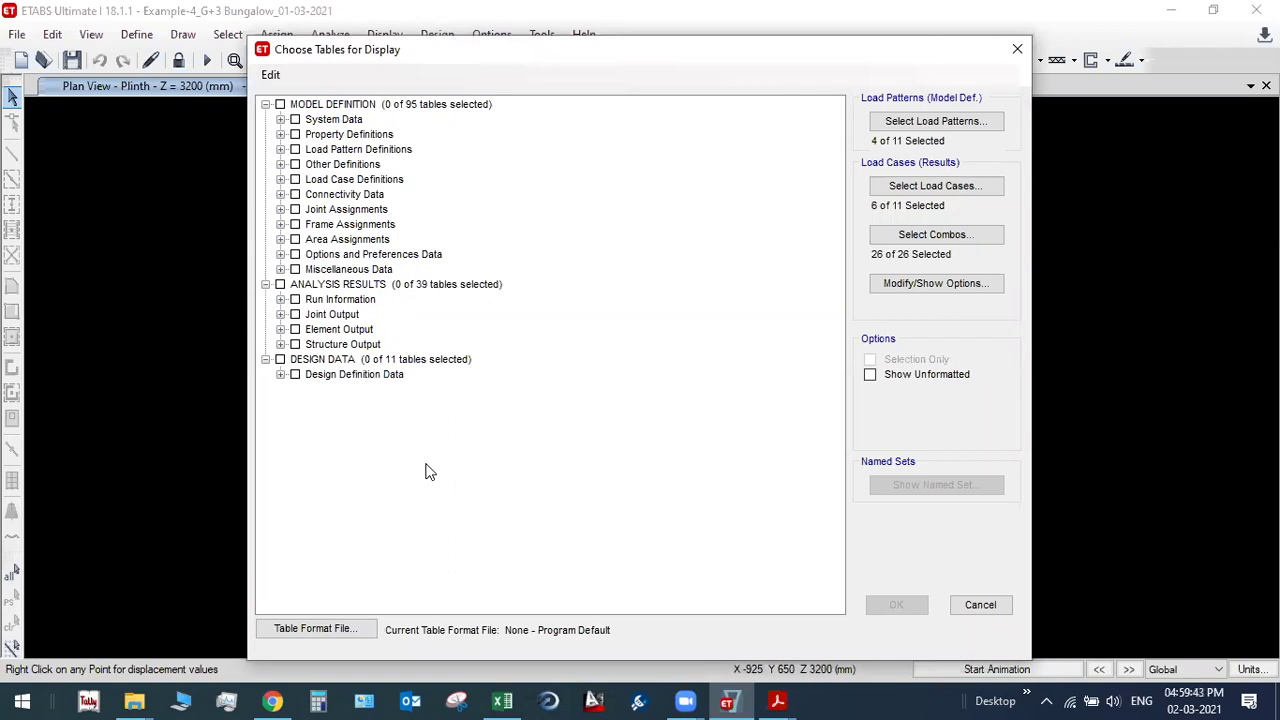
click(281, 344)
click(296, 359)
click(340, 375)
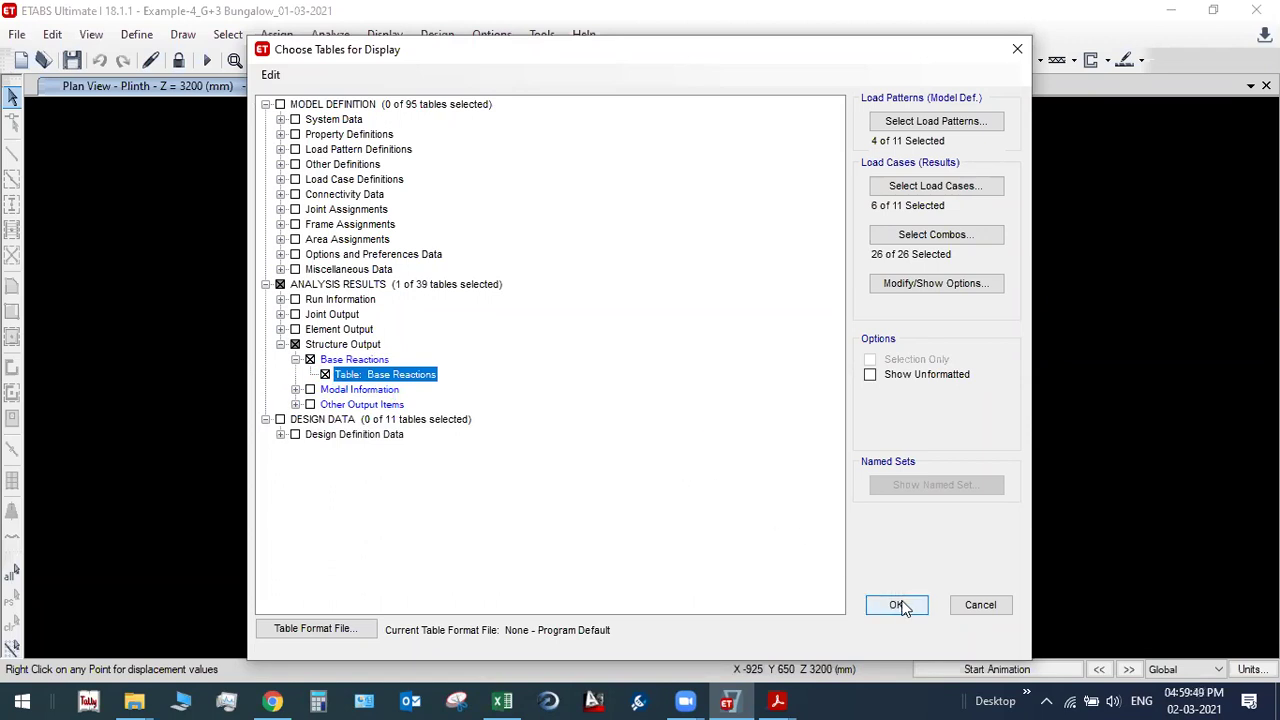
Step: Include the load patterns Dead, EQX, EQY, Live, SDL, WALL, WindX and WindY in the table output
click(935, 121)
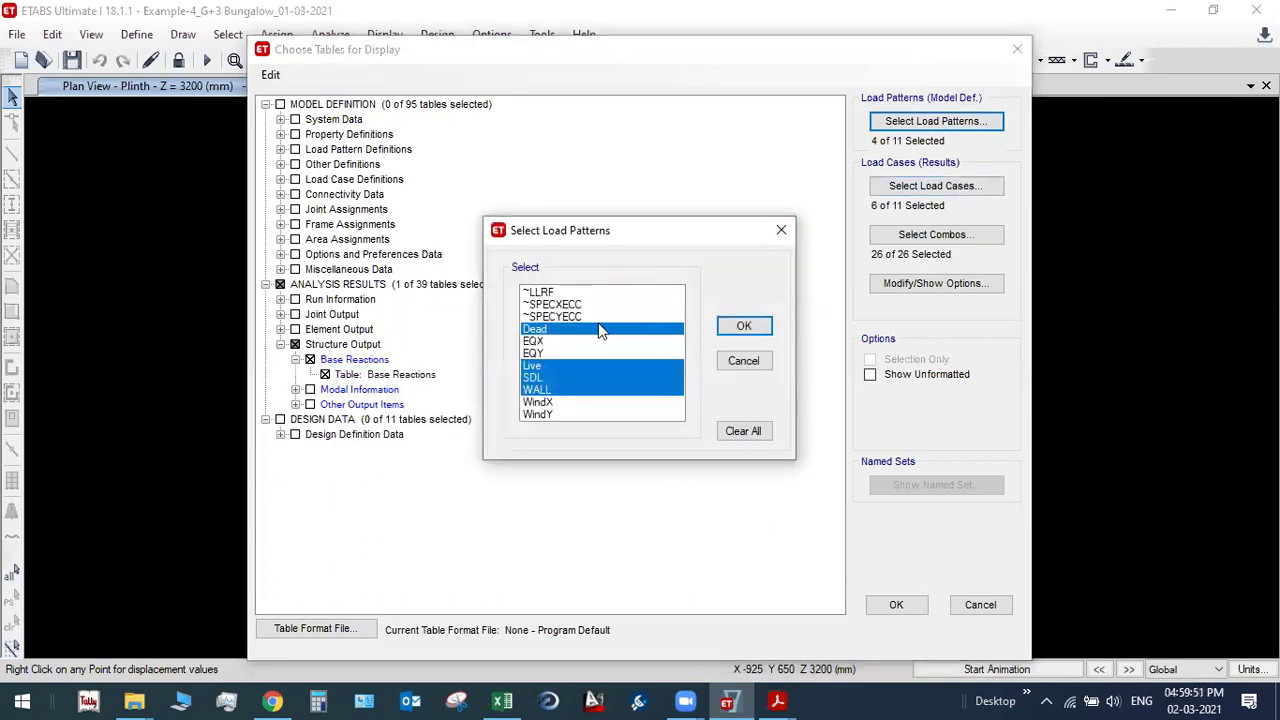
drag(555, 332, 563, 417)
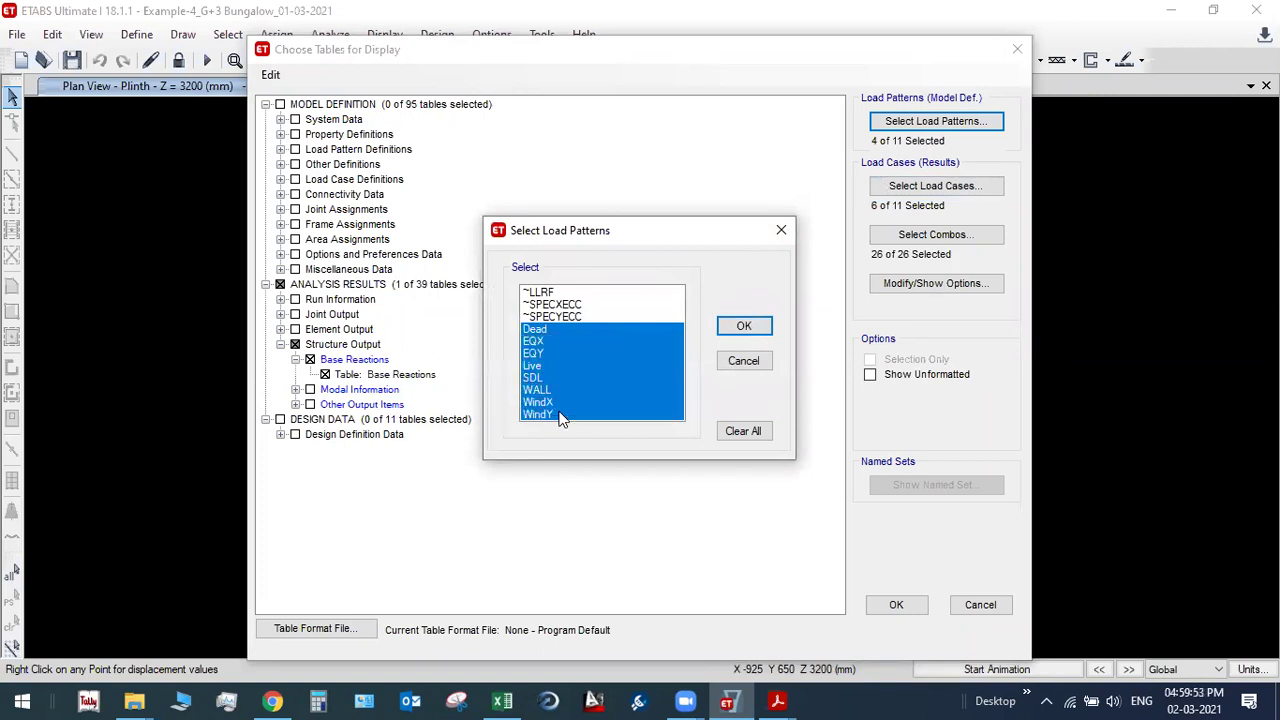
click(742, 327)
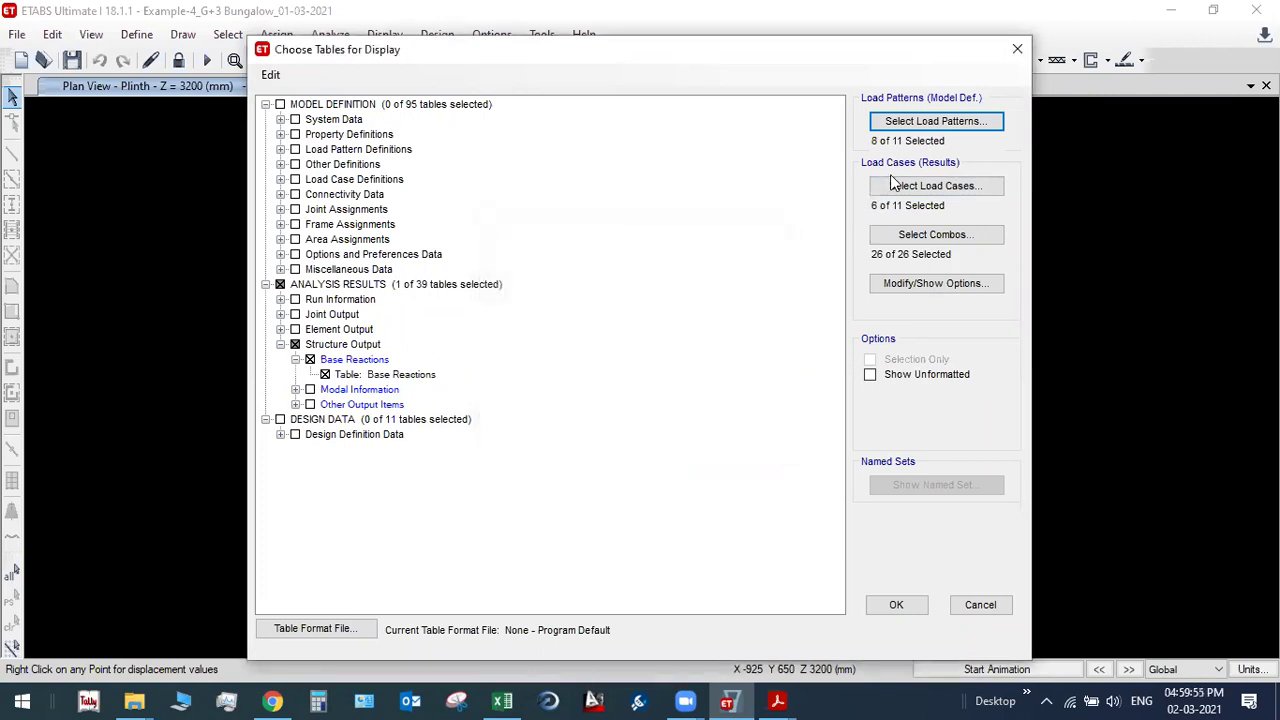
Step: Include every load case except Modal in the table results
click(948, 186)
drag(509, 189, 508, 344)
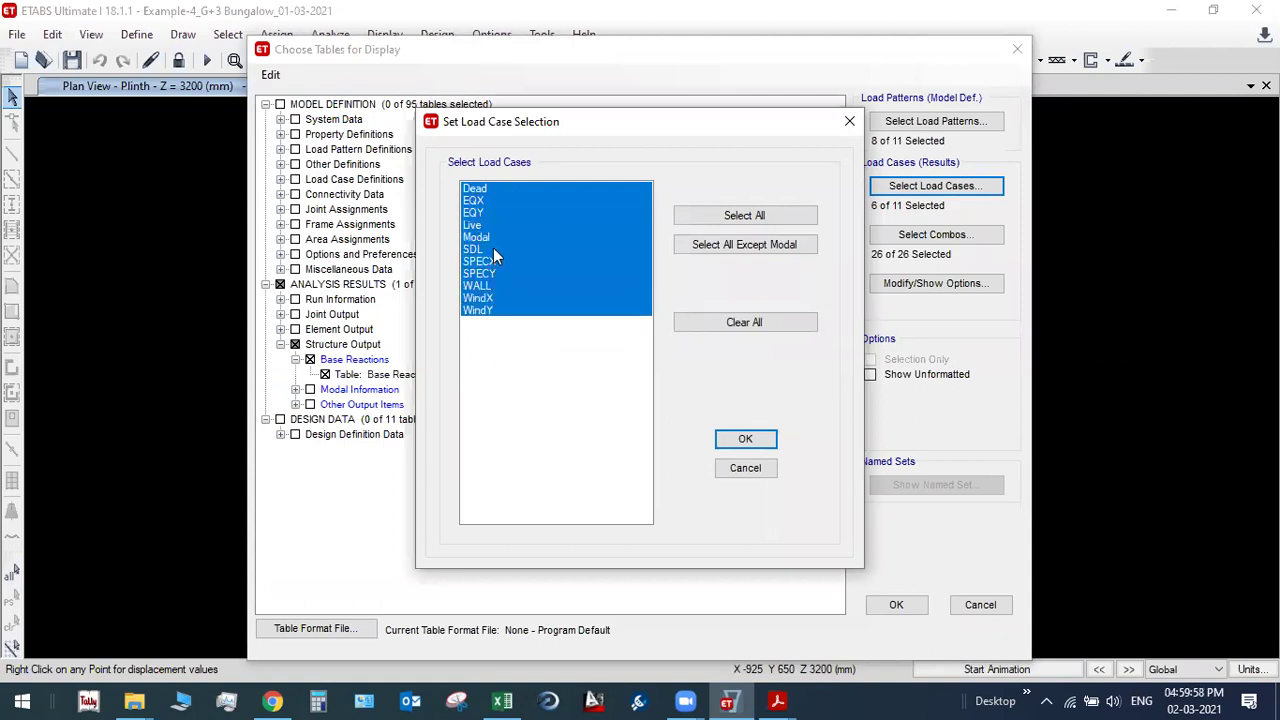
shift+click(562, 238)
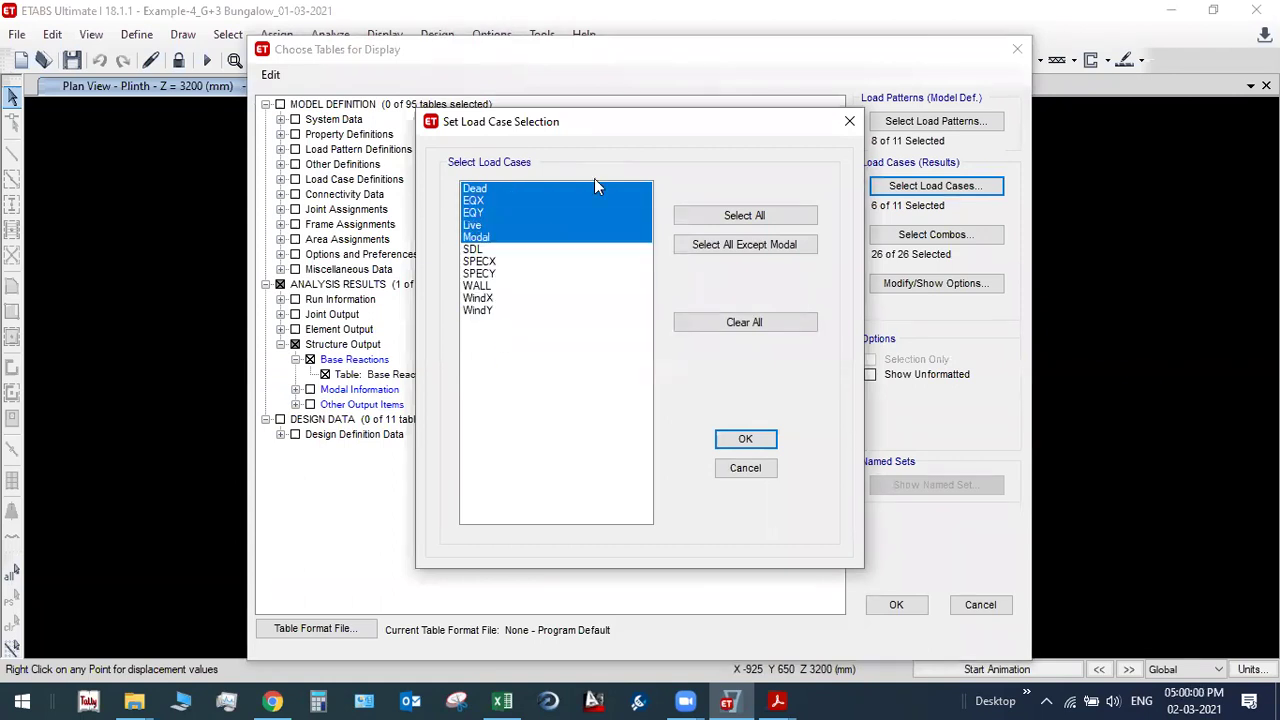
ctrl+click(490, 238)
click(508, 199)
drag(508, 189, 500, 355)
ctrl+click(485, 238)
click(745, 439)
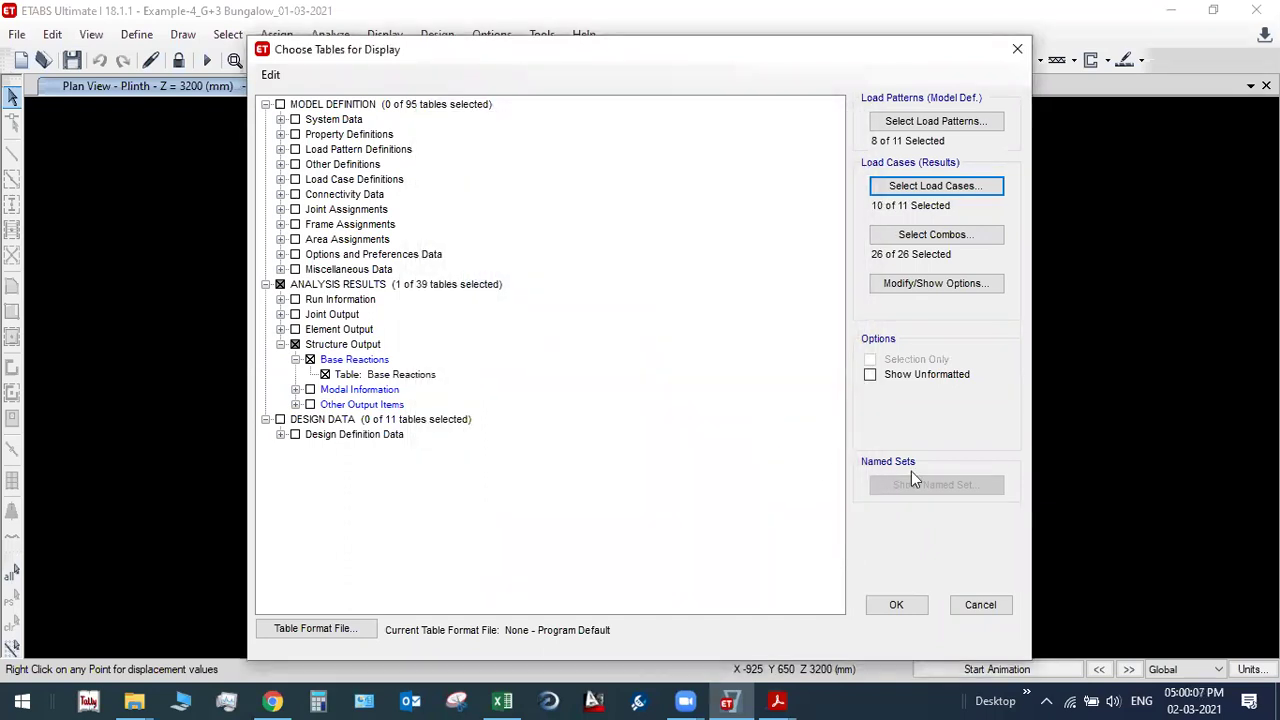
Step: Display the Base Reactions table, examine the EQX base reaction FX and close the table
click(896, 604)
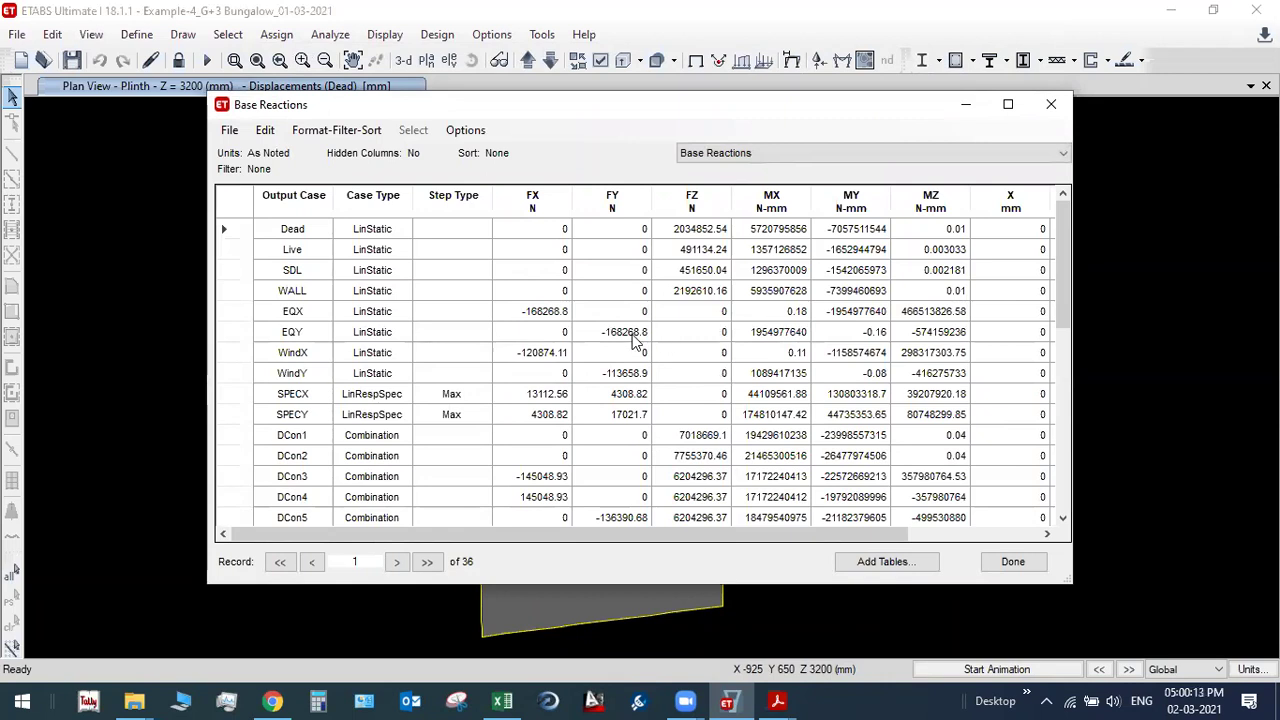
click(538, 316)
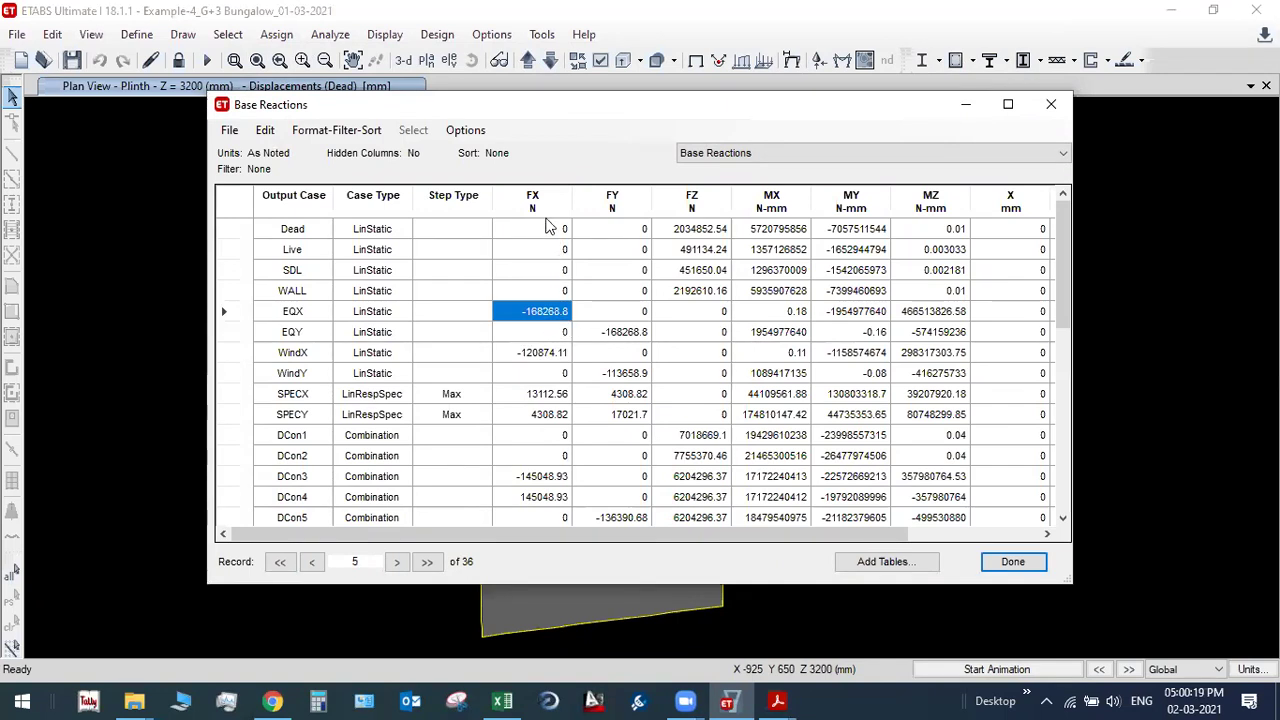
click(1013, 562)
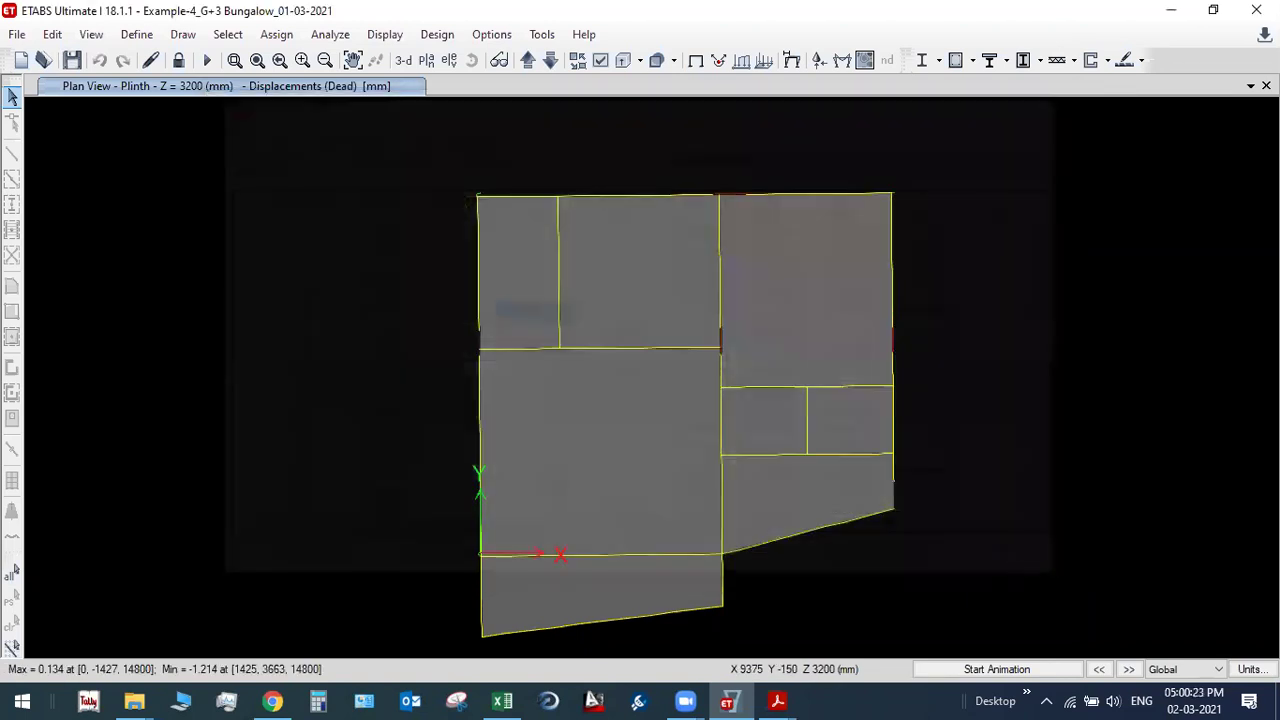
Step: Switch the model units to kN and m, and compare the EQX and SPECX FX values in the Base Reactions table
click(1249, 669)
click(1220, 610)
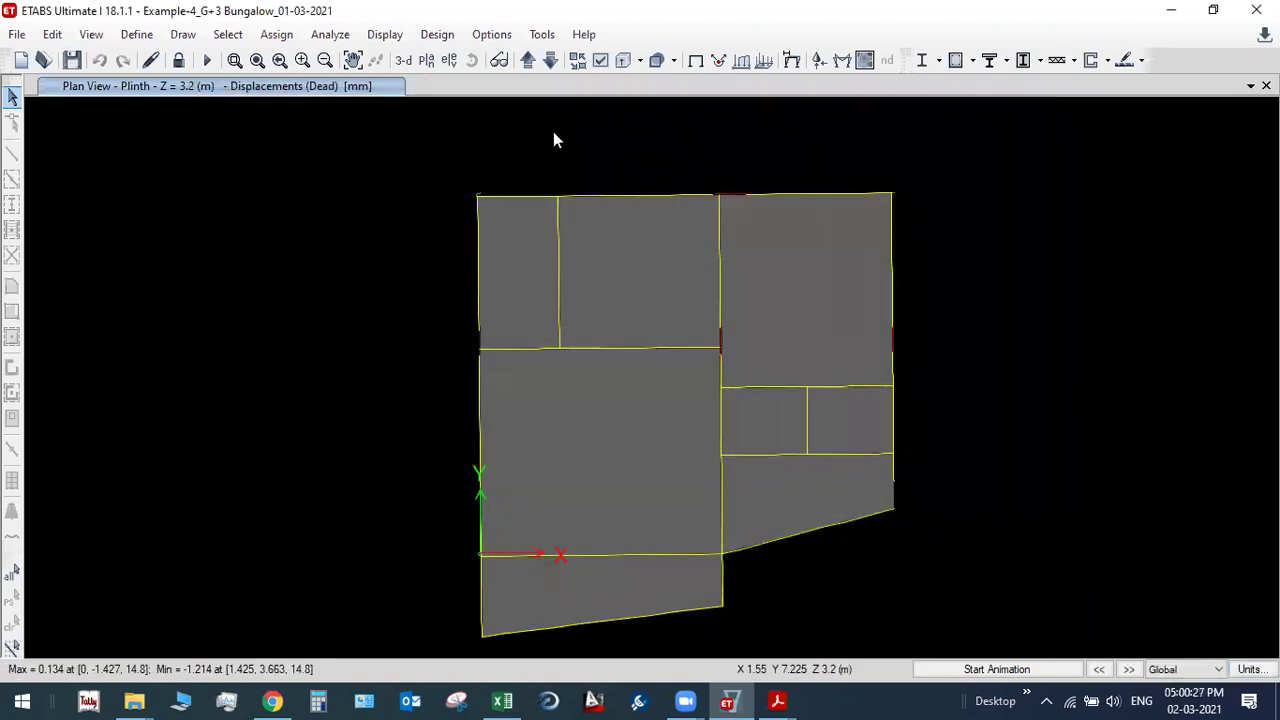
click(375, 36)
click(430, 518)
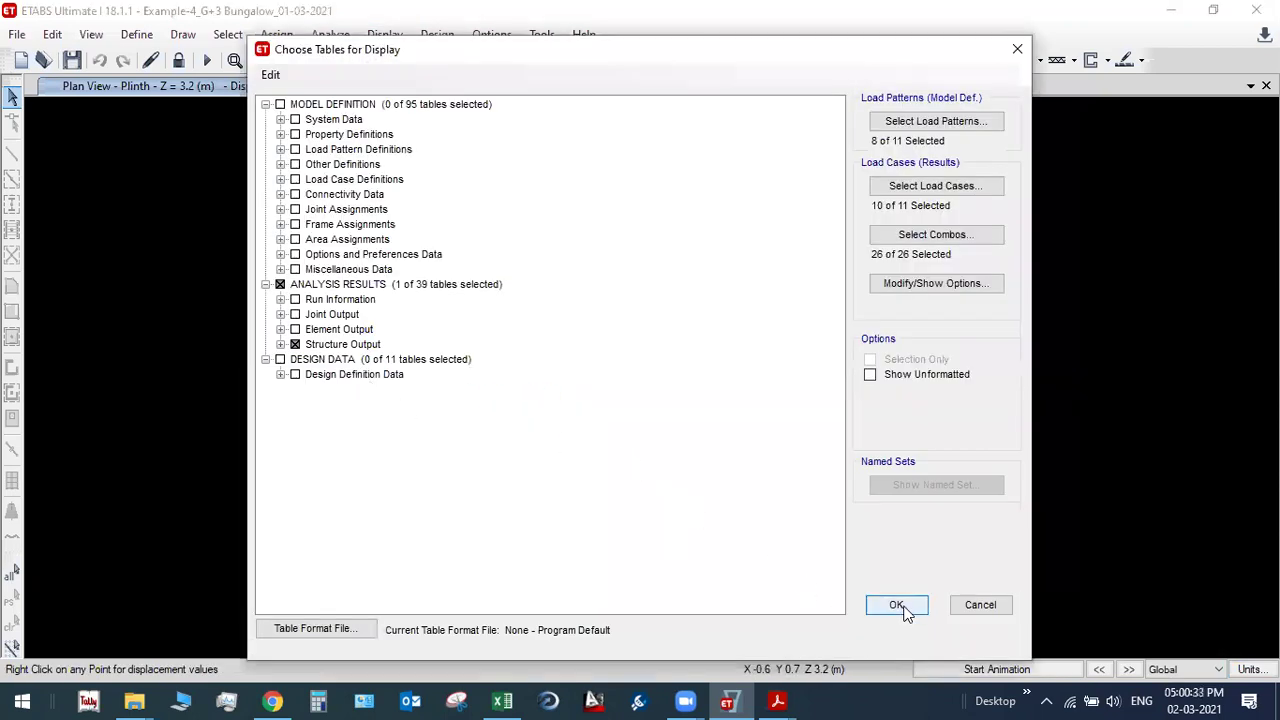
click(897, 606)
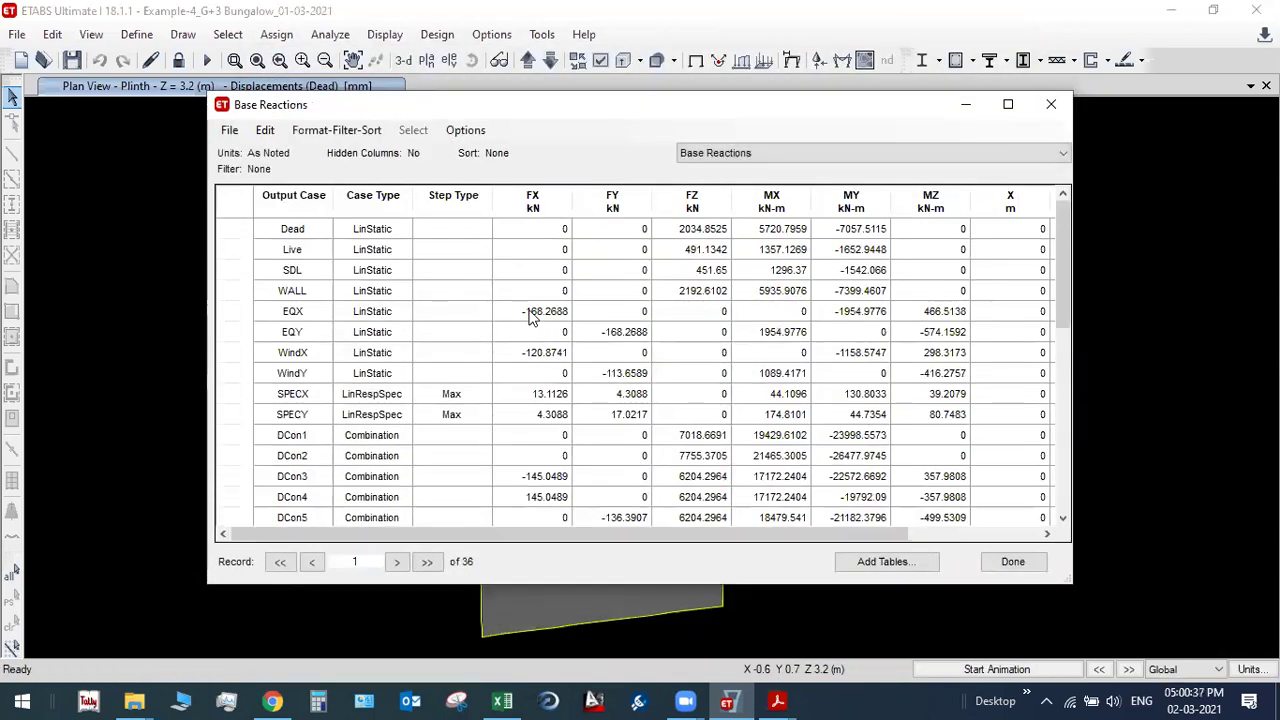
click(530, 313)
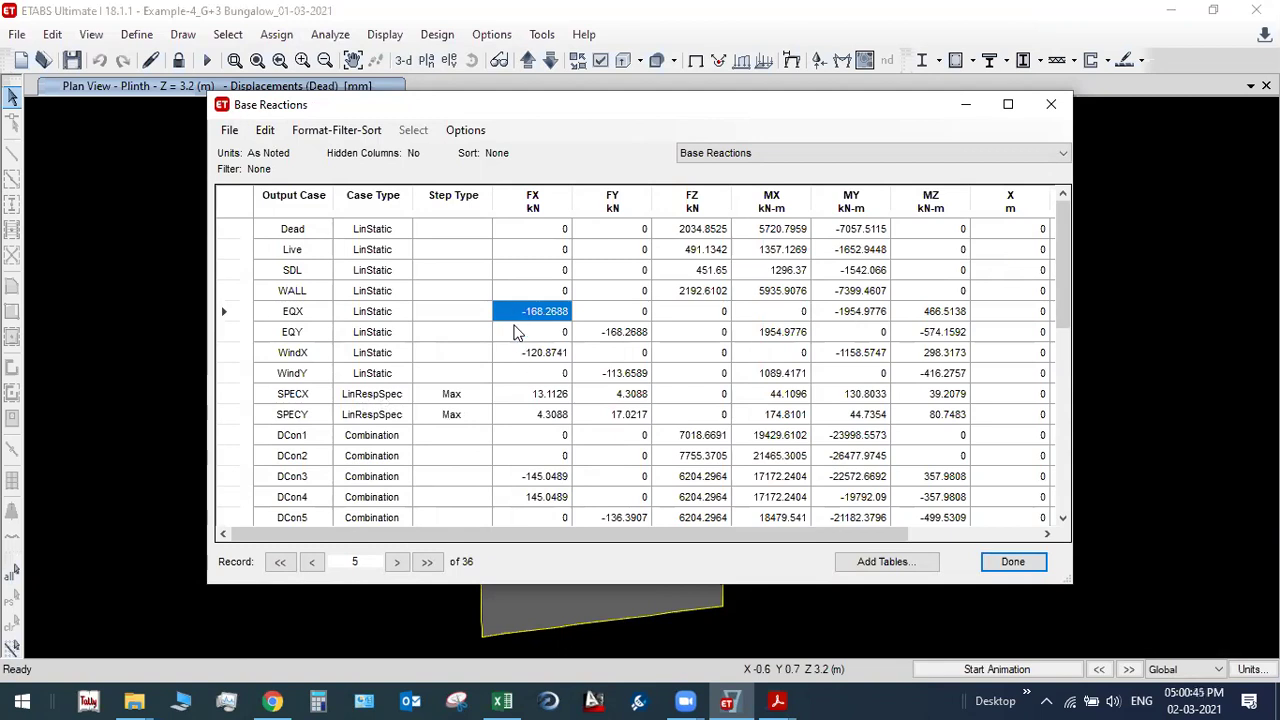
click(509, 395)
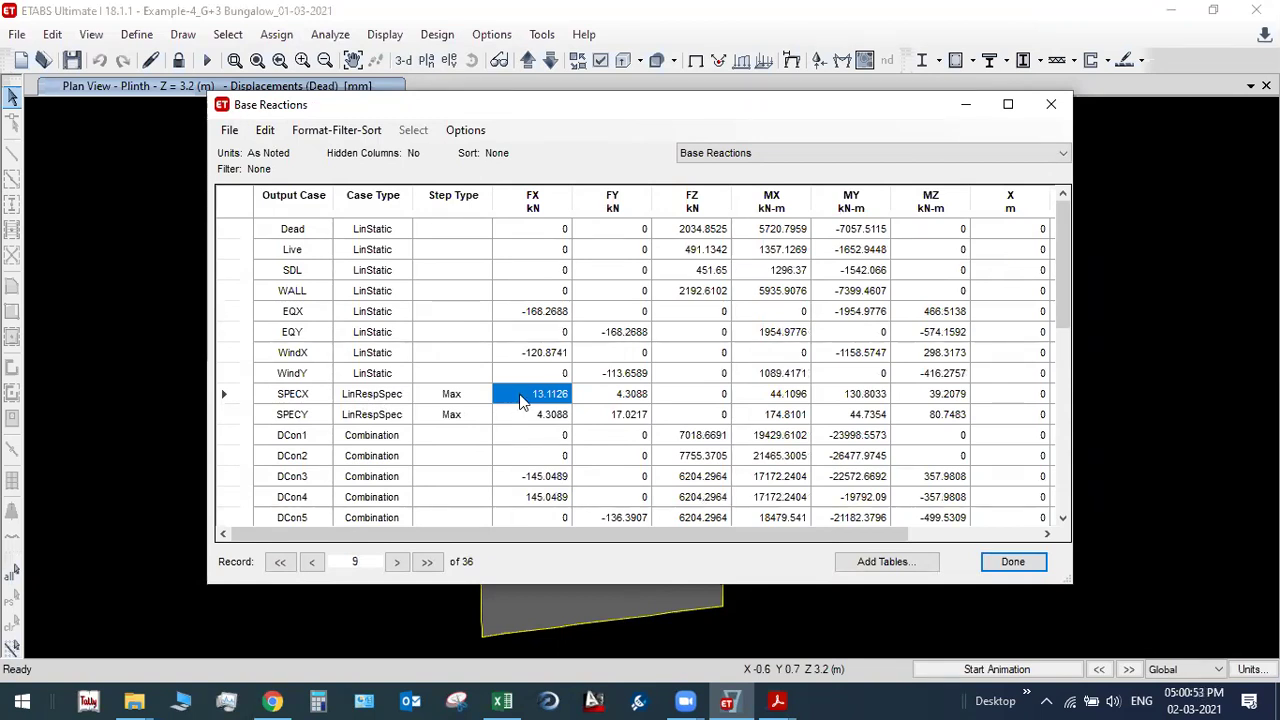
Step: Read clause 7.7.3 of the IS 1893 Part 1-2016 PDF on design base shear, and return to the ETABS base reactions
click(777, 701)
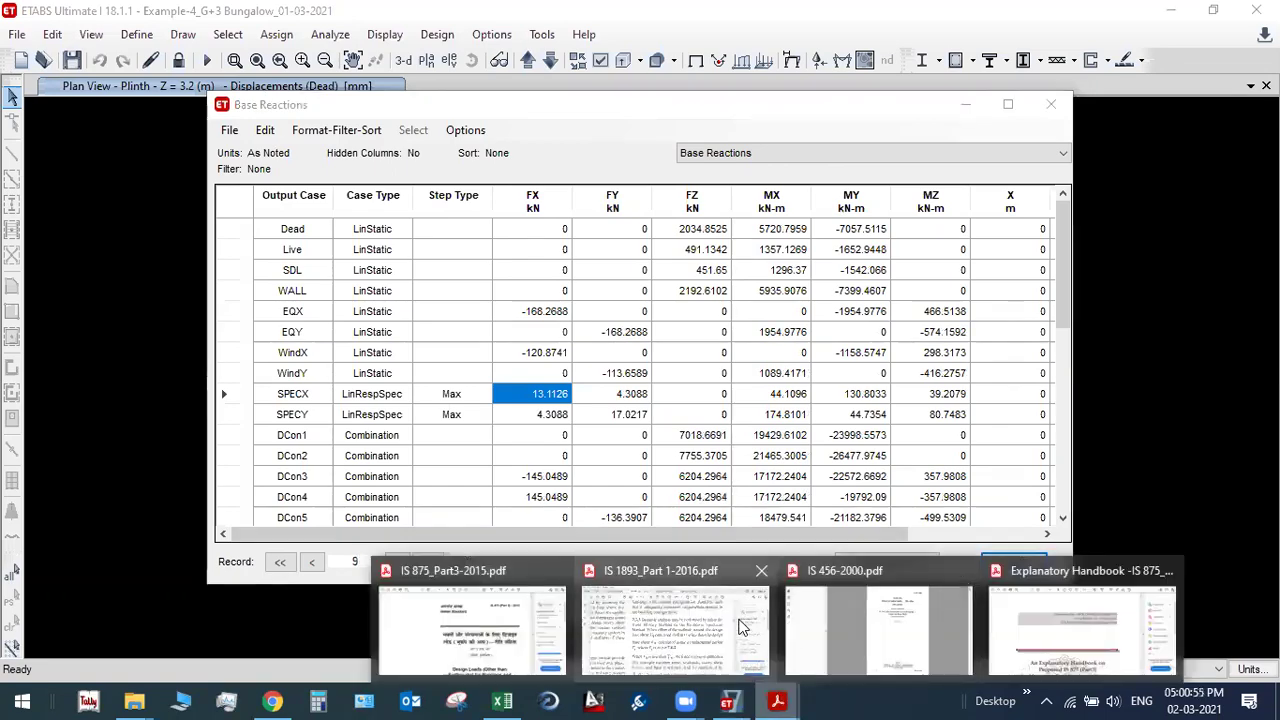
click(742, 628)
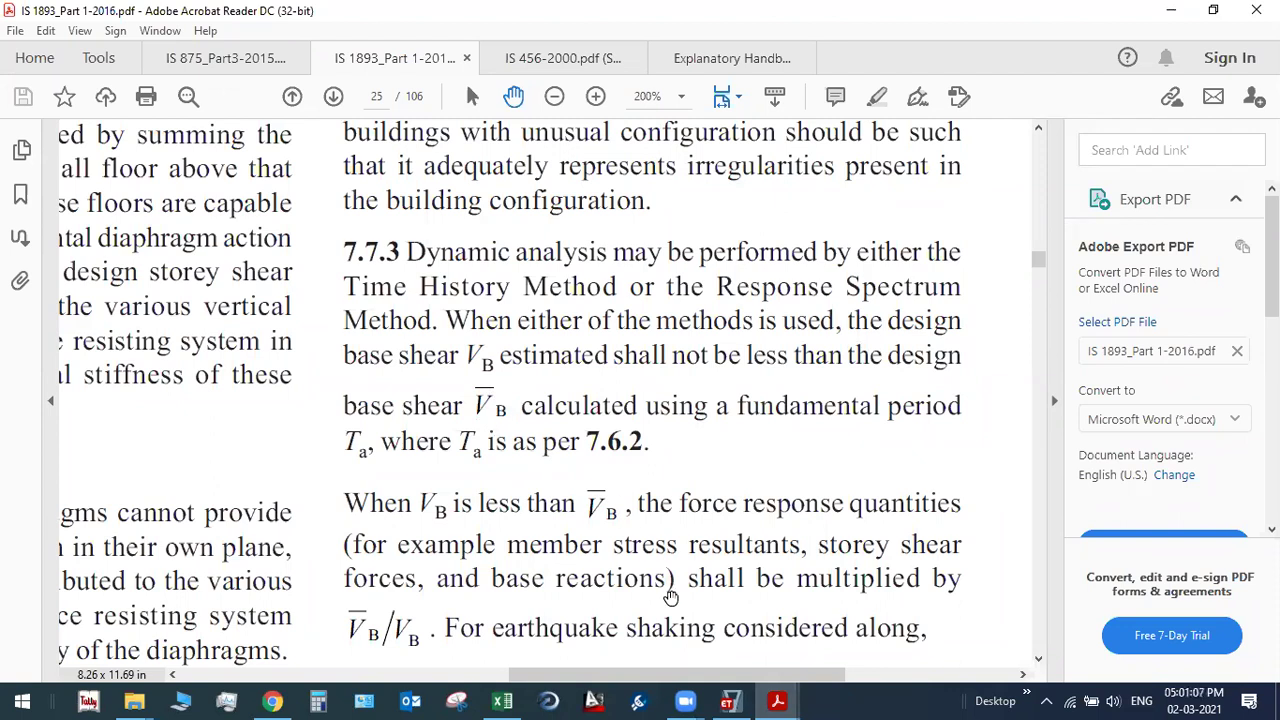
click(729, 701)
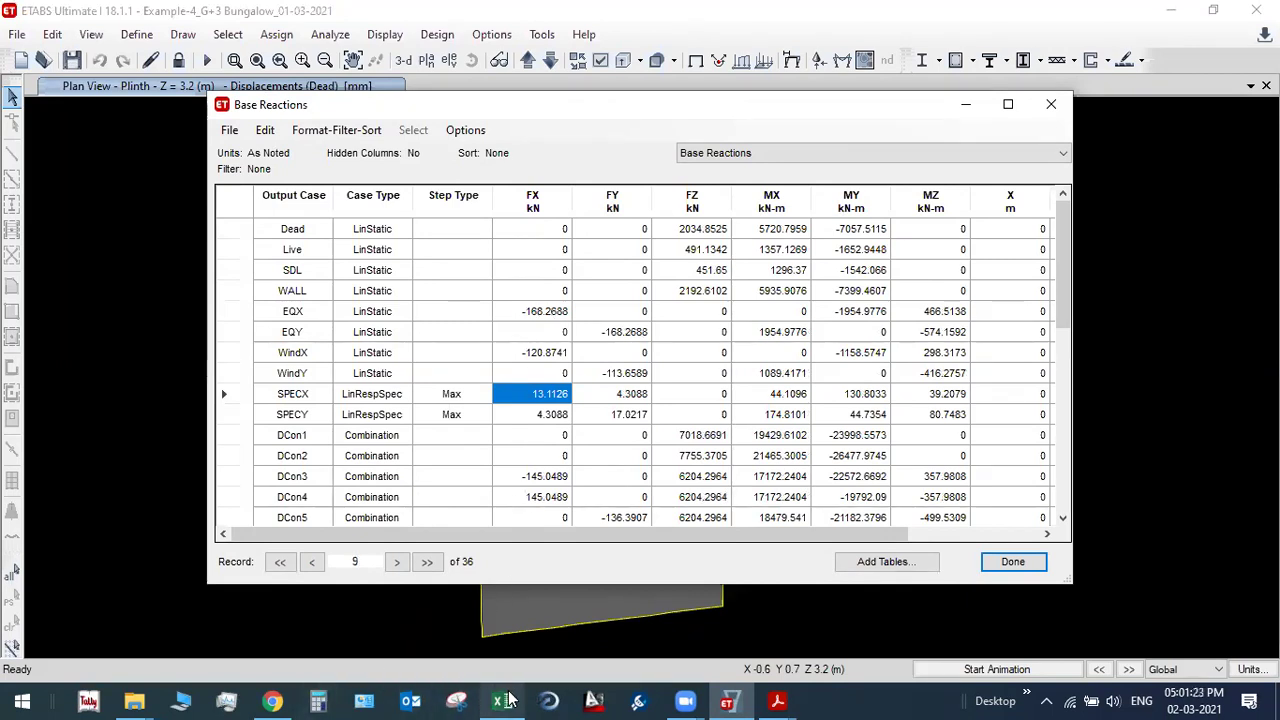
Step: Switch to the Excel workbook and label cells E8 and E9 as EQX and EQY
mouse_move(509, 700)
click(495, 638)
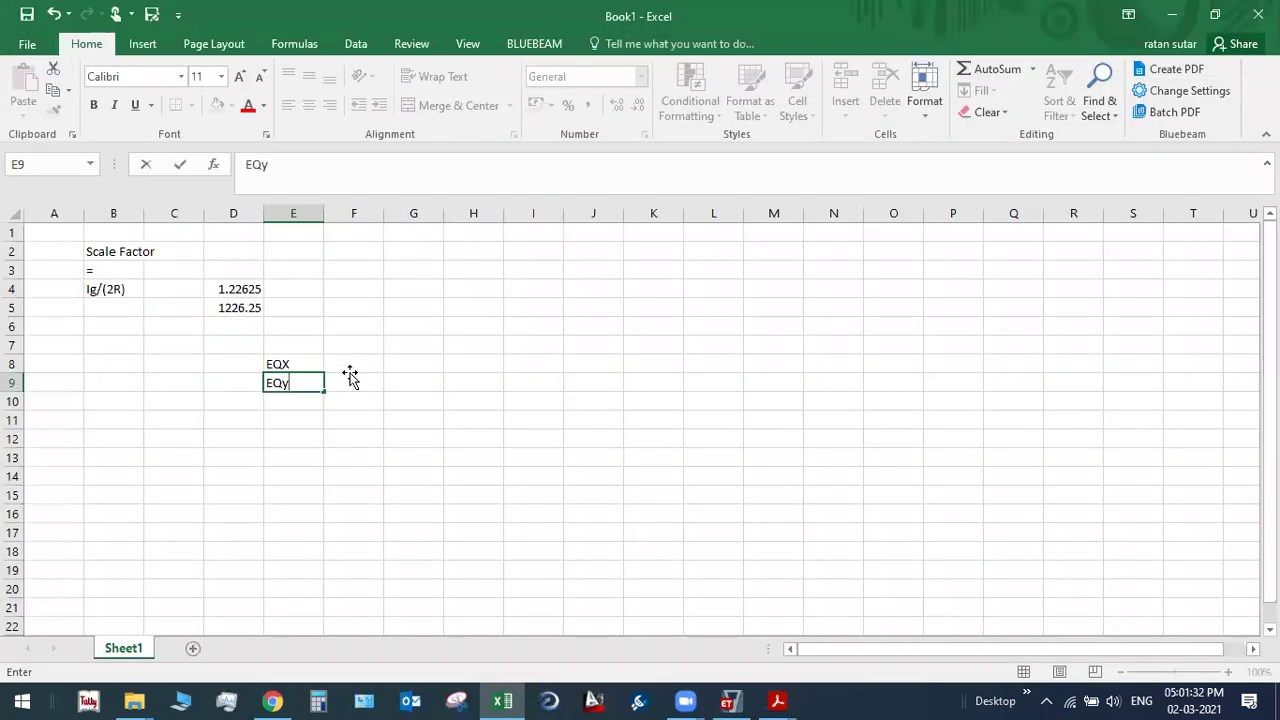
key(ctrl+Return)
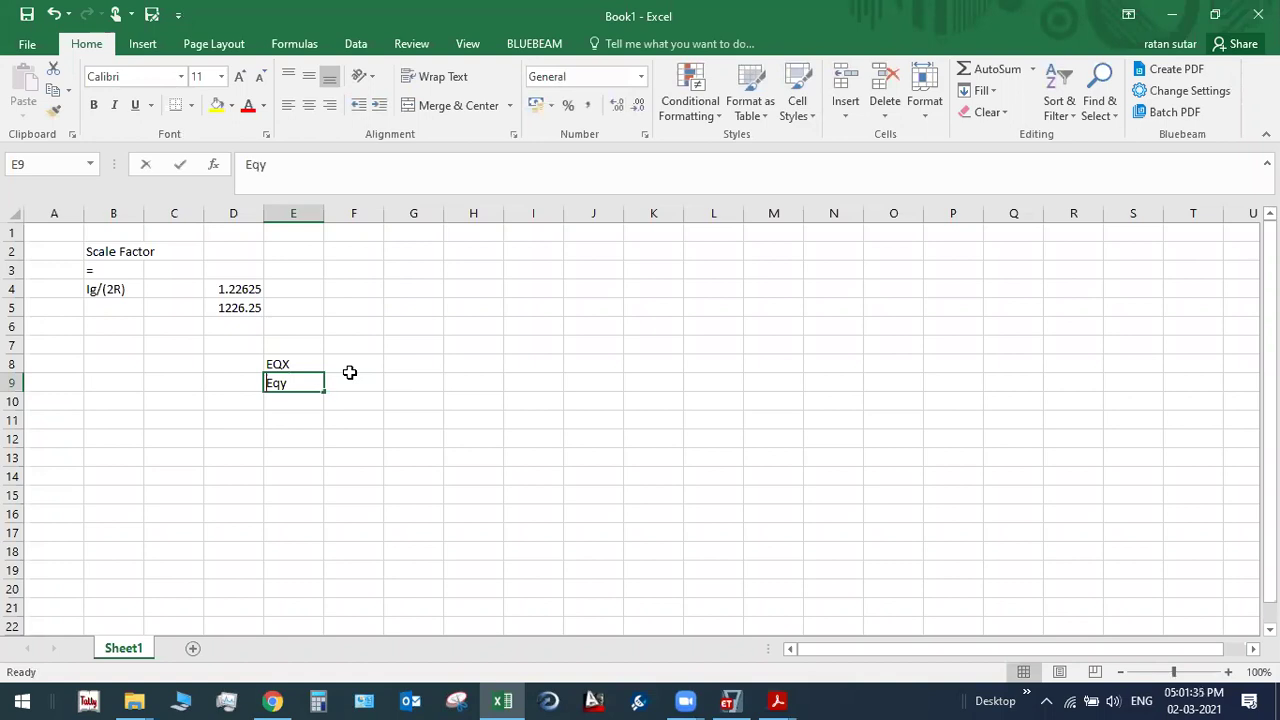
text(EQY)
click(350, 375)
Step: Enter 168.268 as the base shear in F8 and F9 for EQX and EQY
click(350, 370)
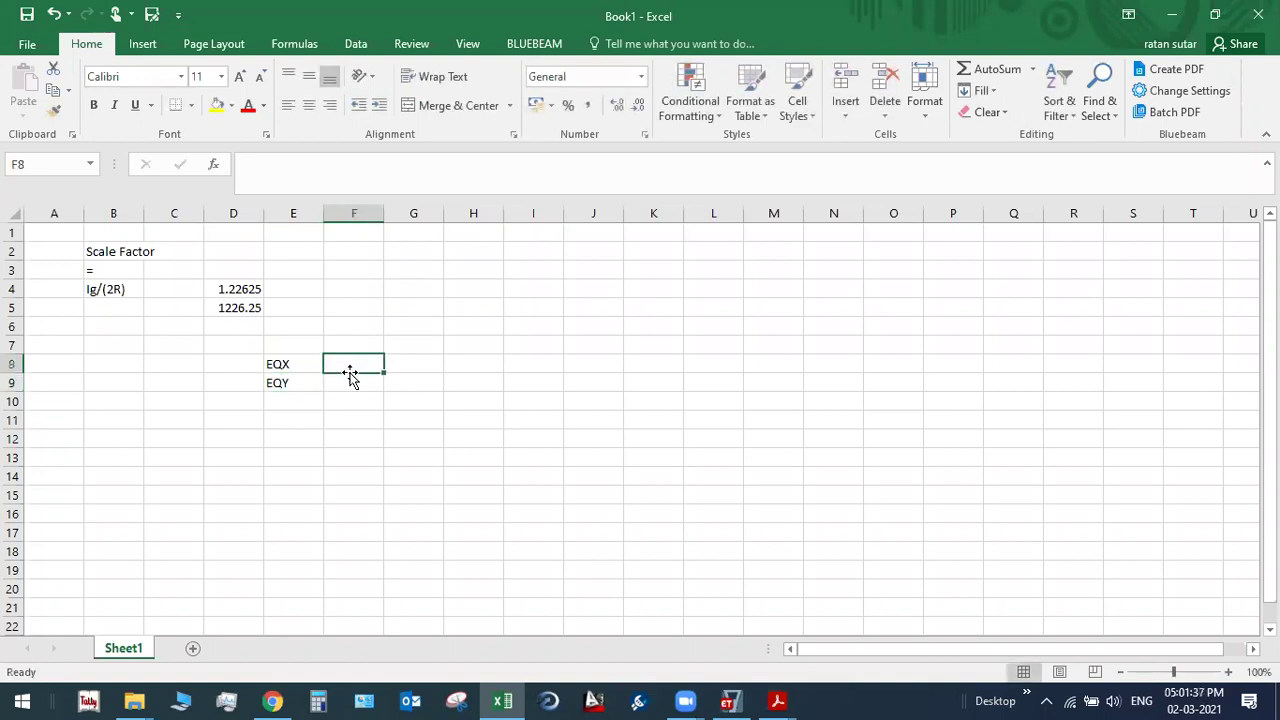
text(168.268)
key(Return)
text(168.268)
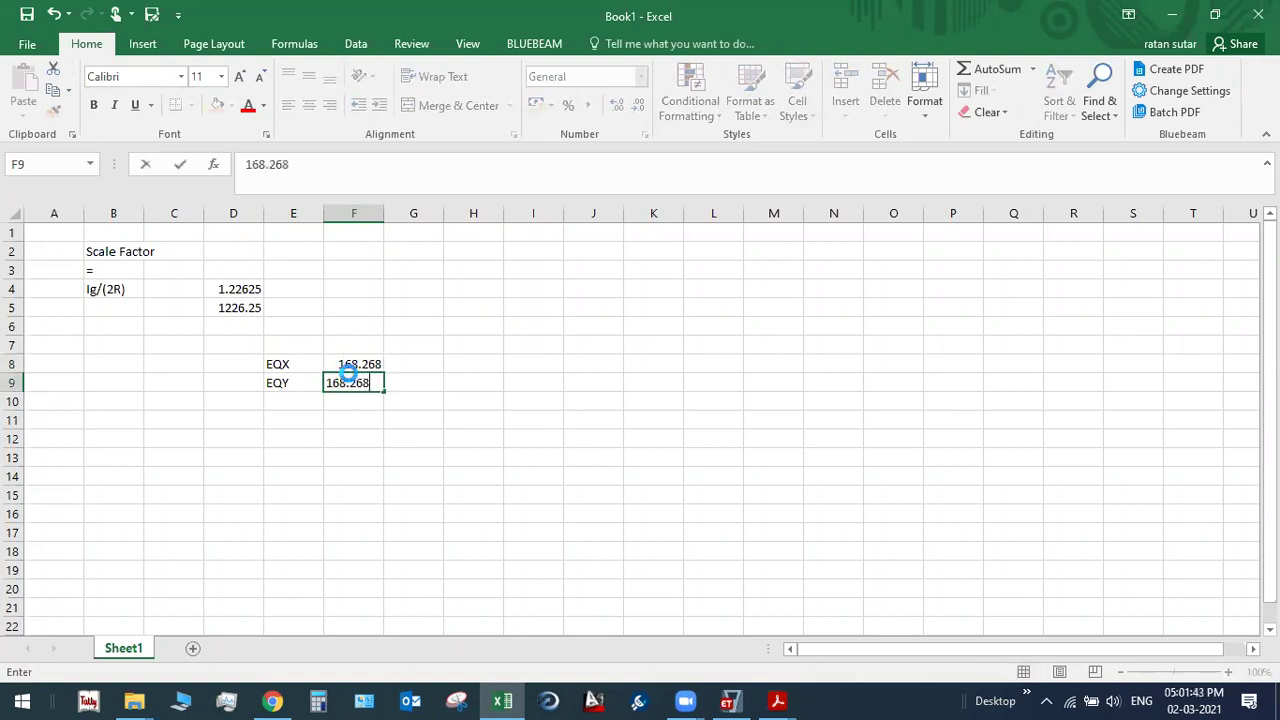
key(Return)
Step: Recheck the static base reactions in ETABS and set F8 and F9 in Excel to 168.2688
click(729, 701)
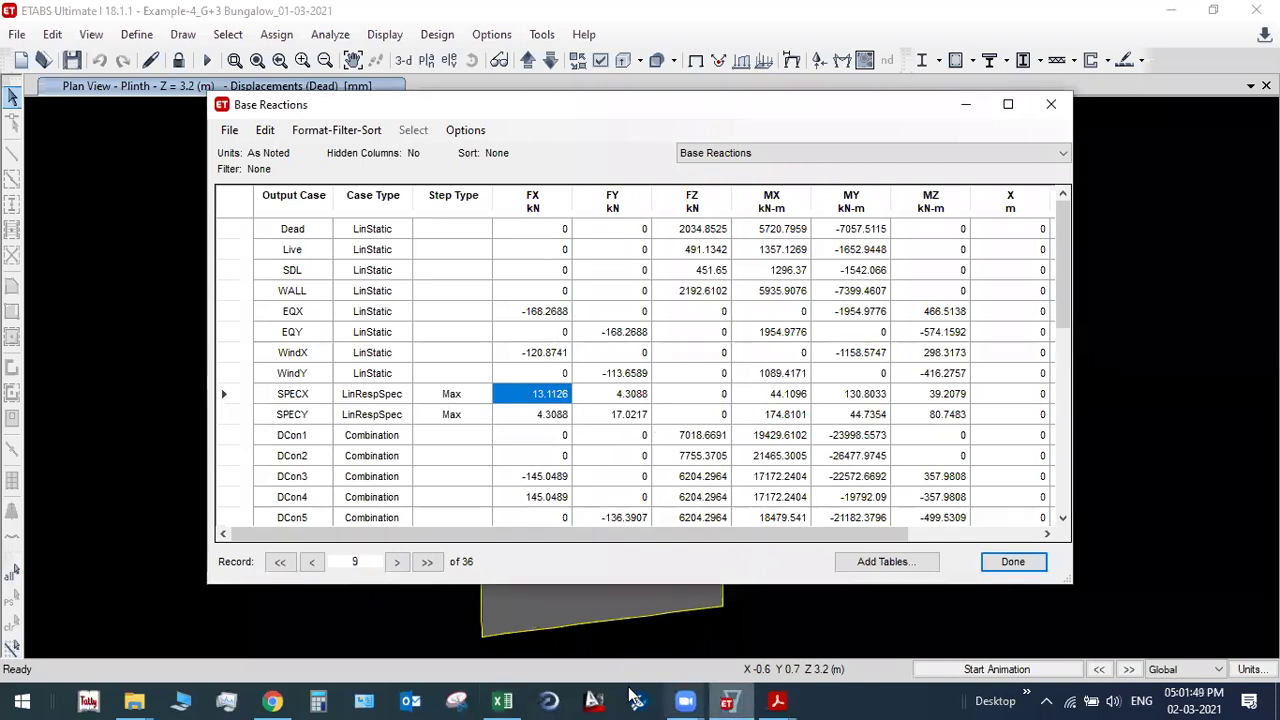
click(502, 701)
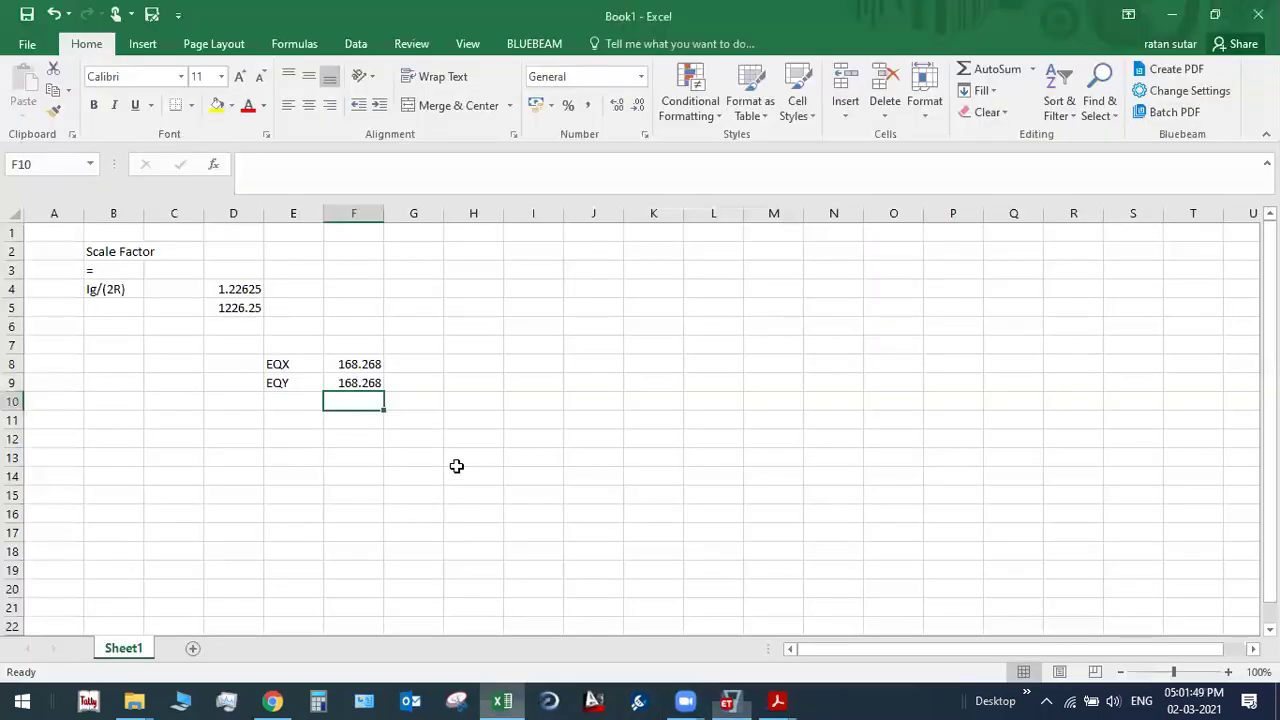
key(Up)
key(Up)
click(300, 165)
text(8)
key(Return)
click(318, 172)
text(8)
key(Return)
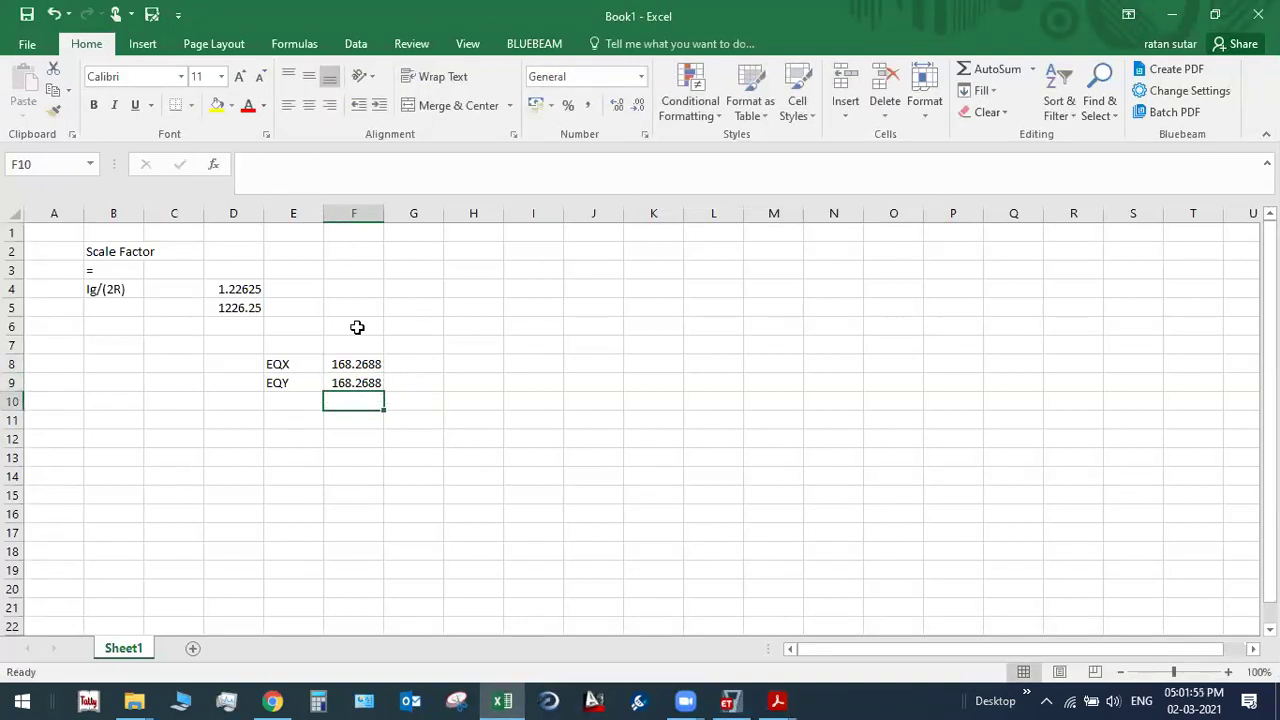
Step: Merge and centre E7:F7 above the EQX and EQY values, with the heading "Static base shear"
drag(305, 345, 354, 349)
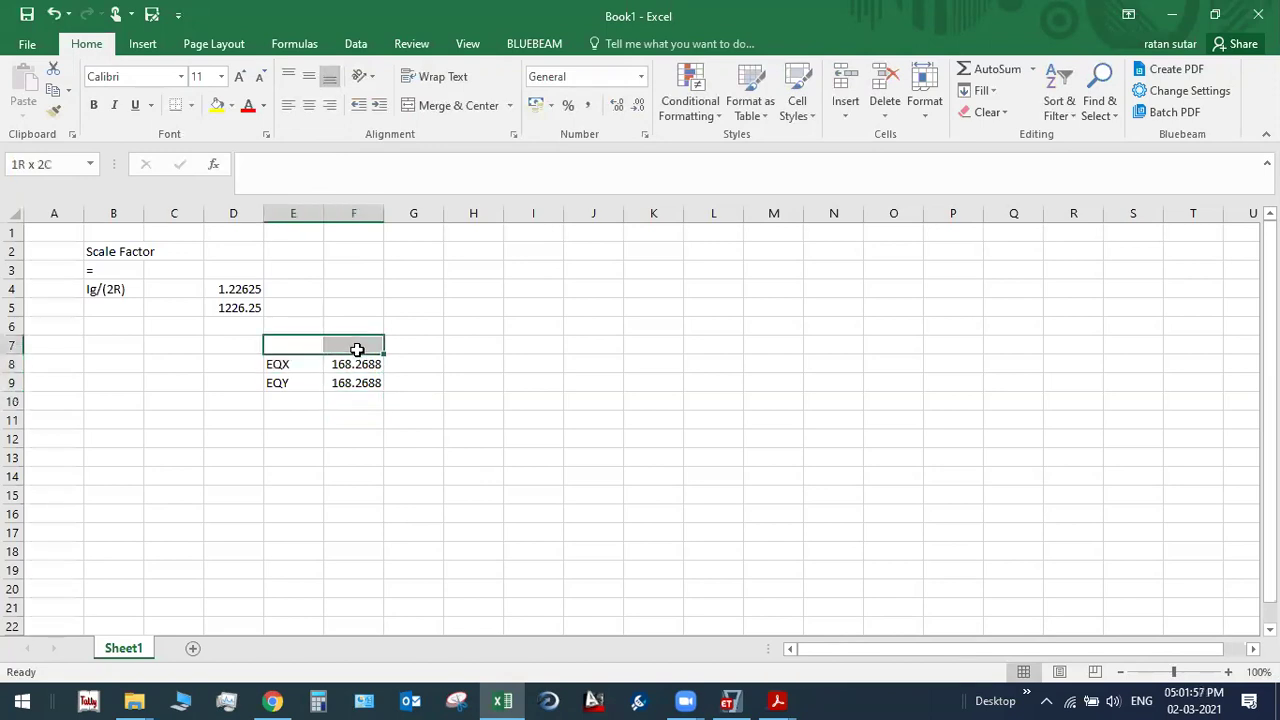
click(432, 106)
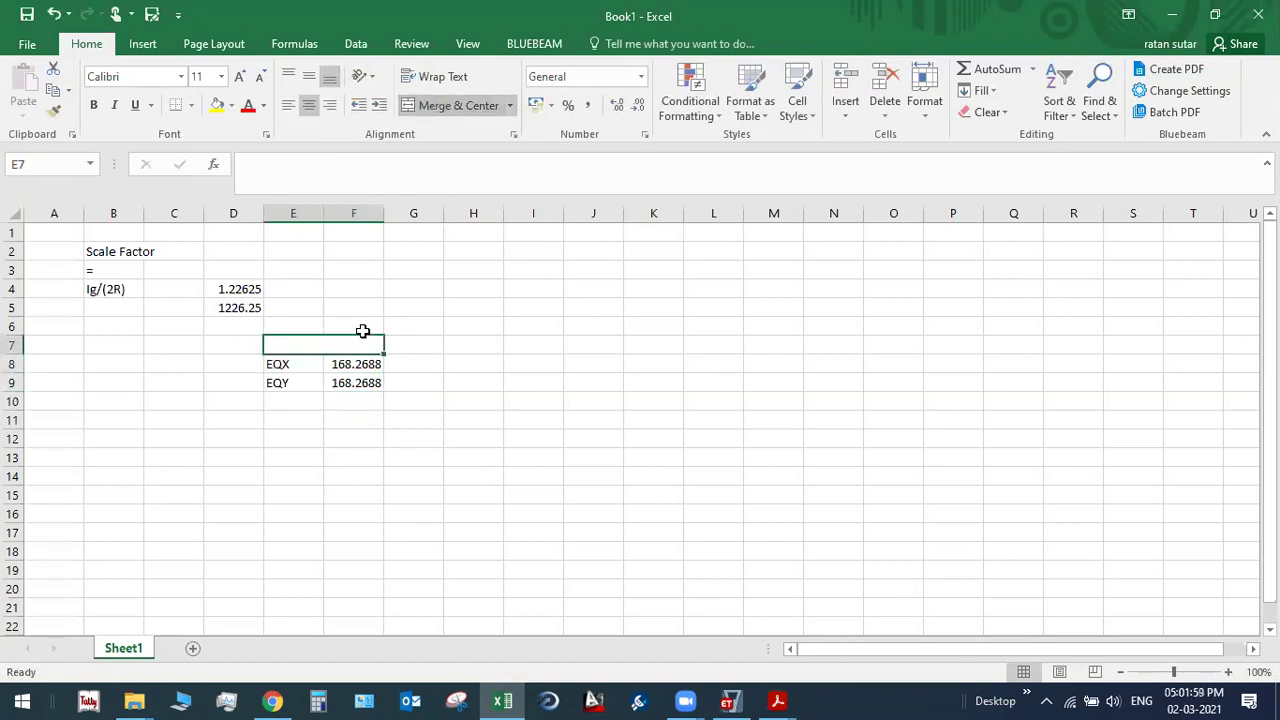
text(sTATIC)
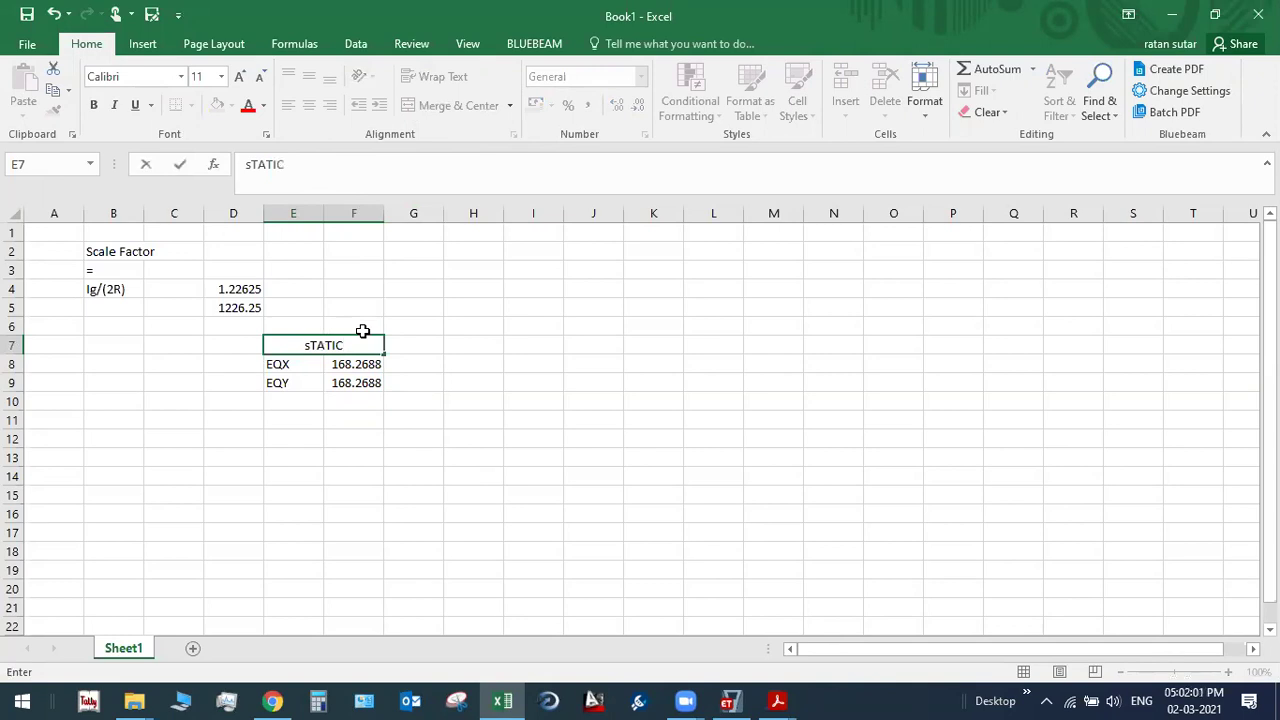
text( base)
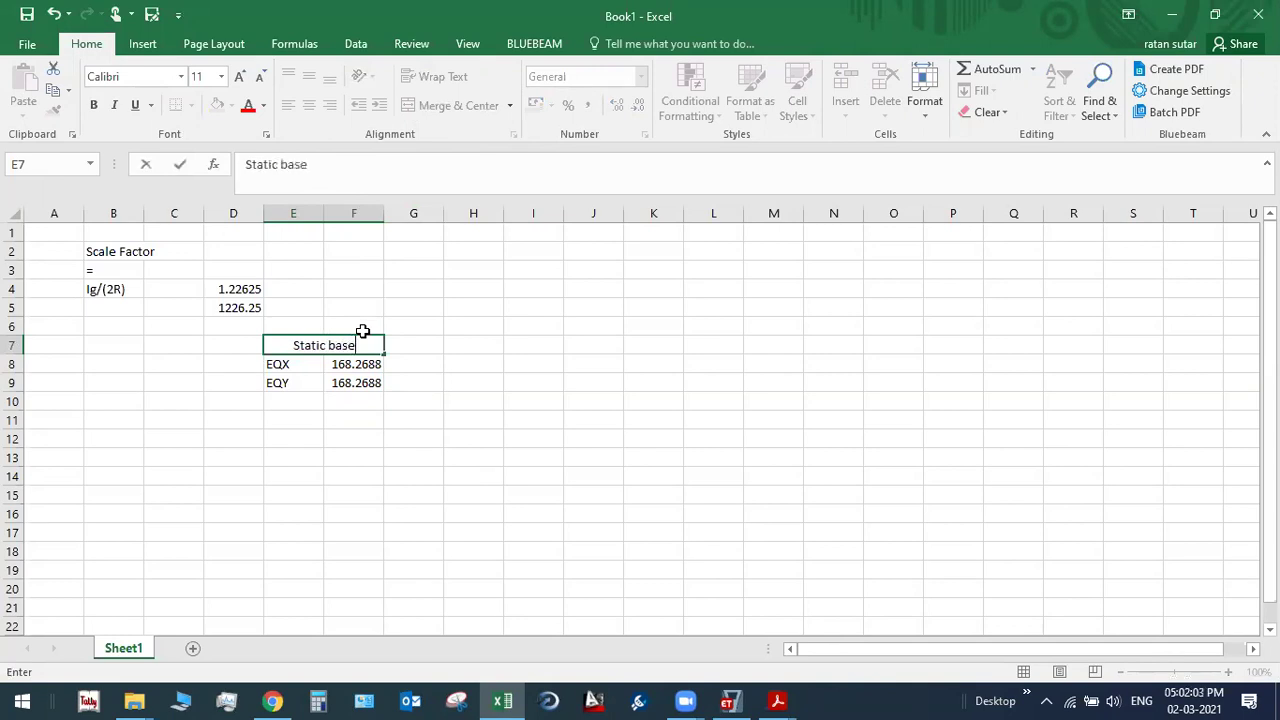
text( shear)
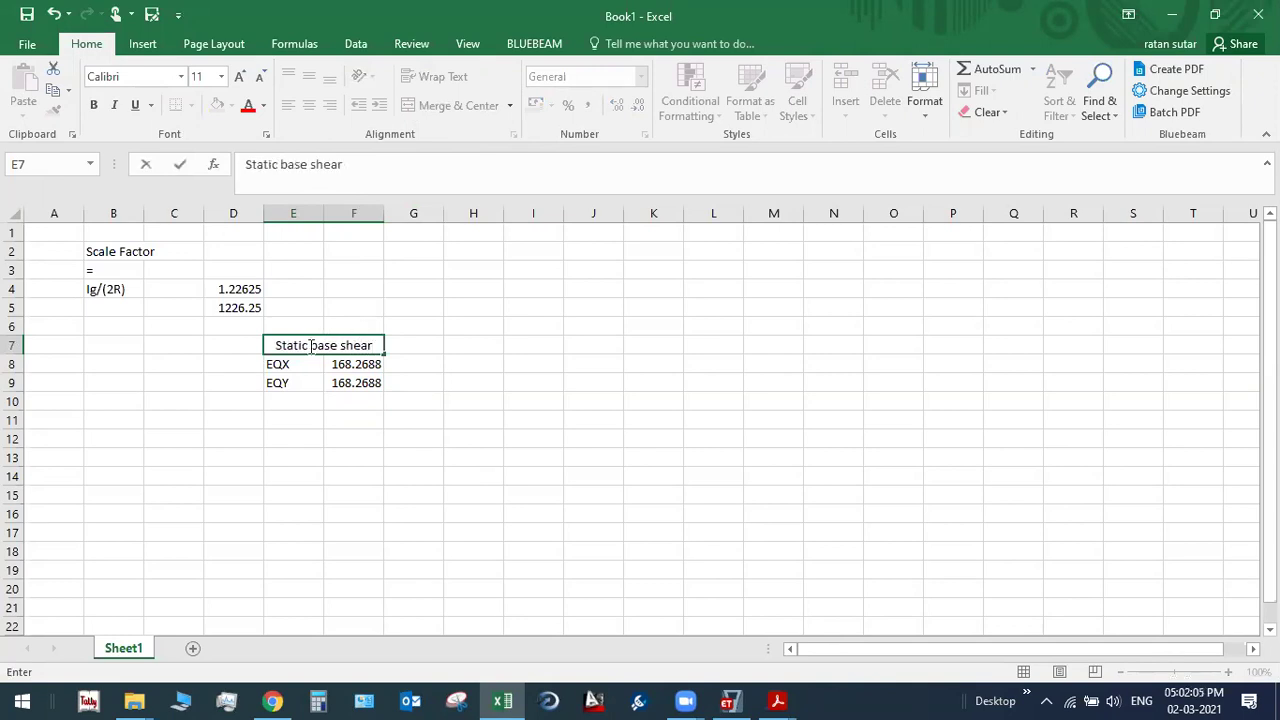
click(320, 418)
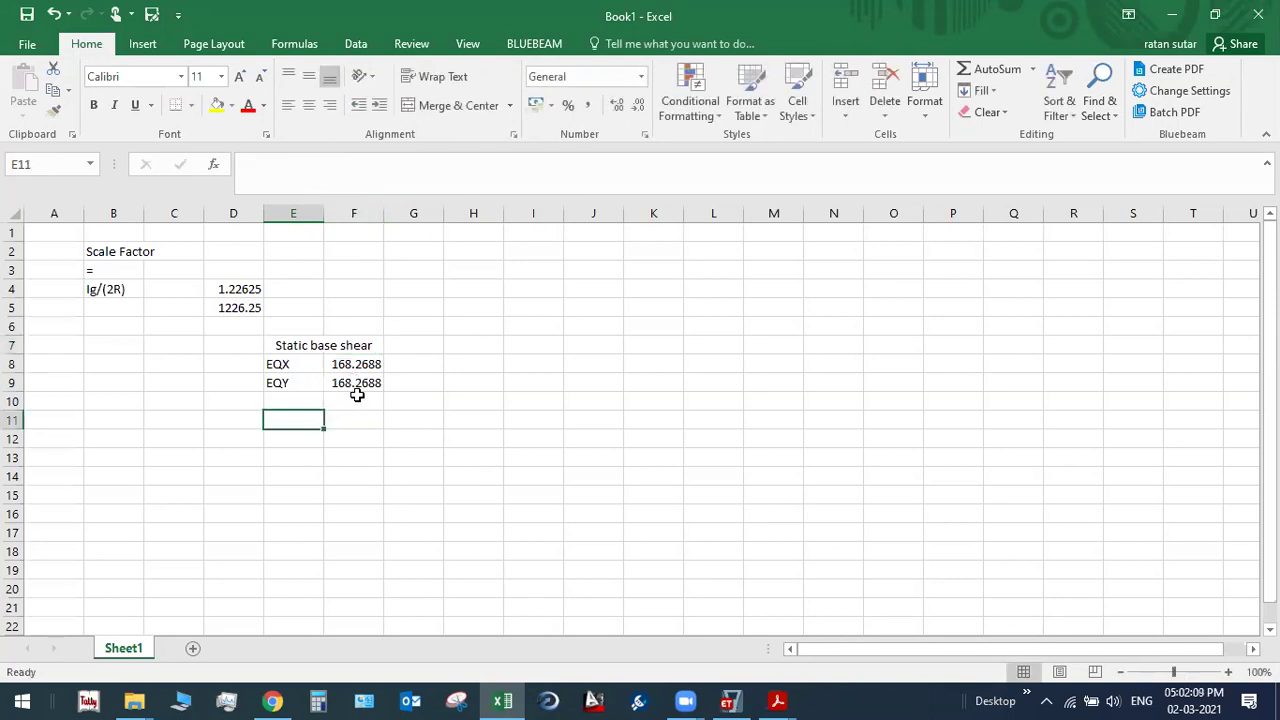
Step: Merge and centre G7:H7 and enter the heading "Dynamic Base shear"
drag(431, 343, 492, 343)
click(487, 110)
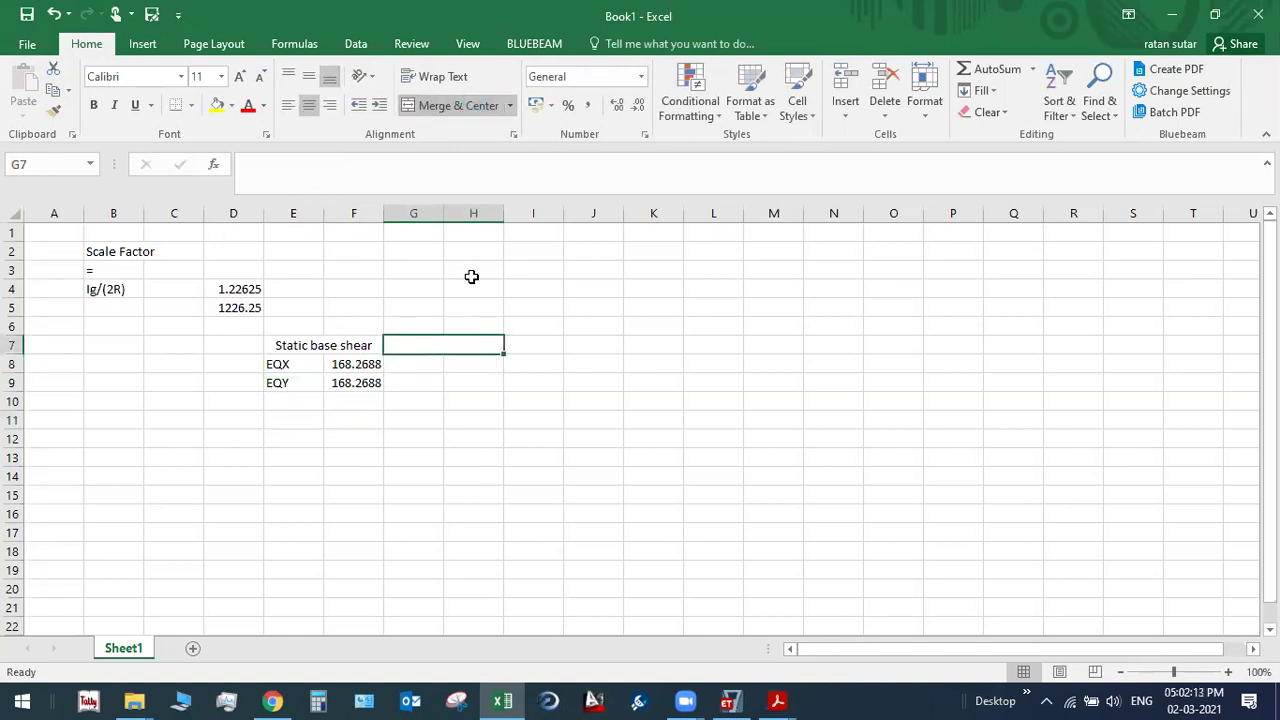
text(Dynamic Base shear)
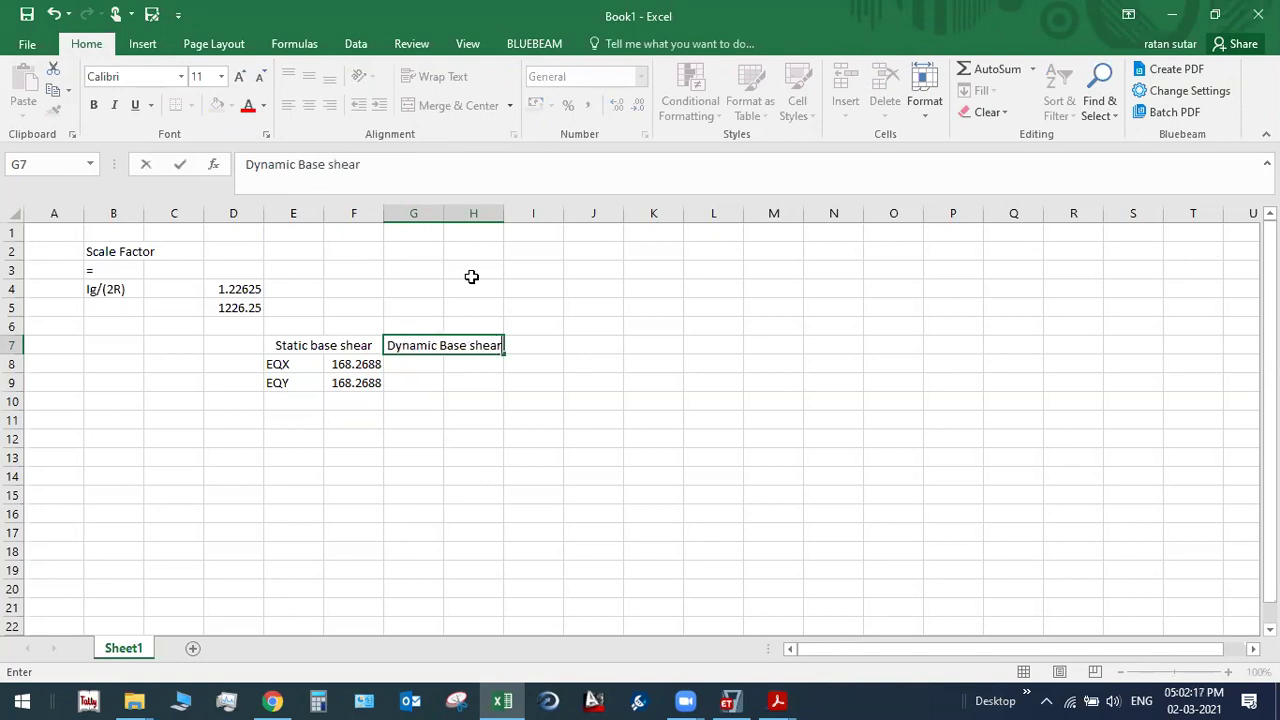
key(Return)
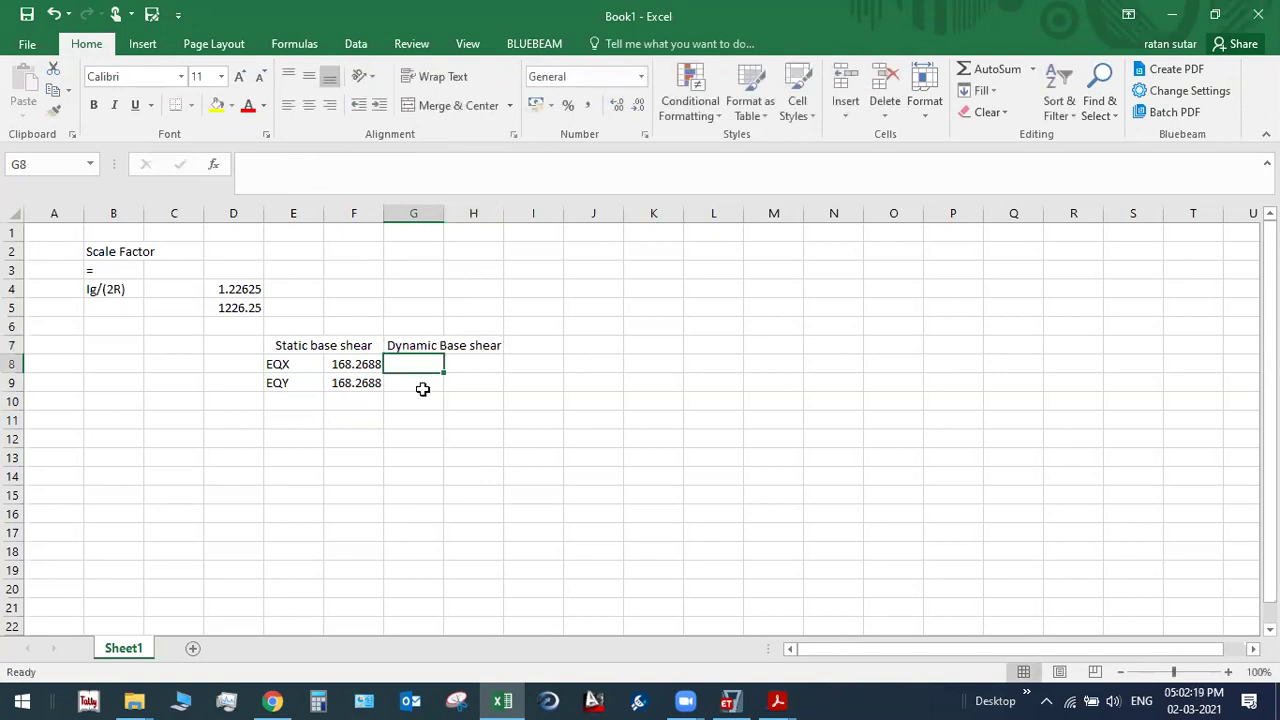
Step: Insert a blank column before column G to separate the static and dynamic base shear blocks
click(423, 341)
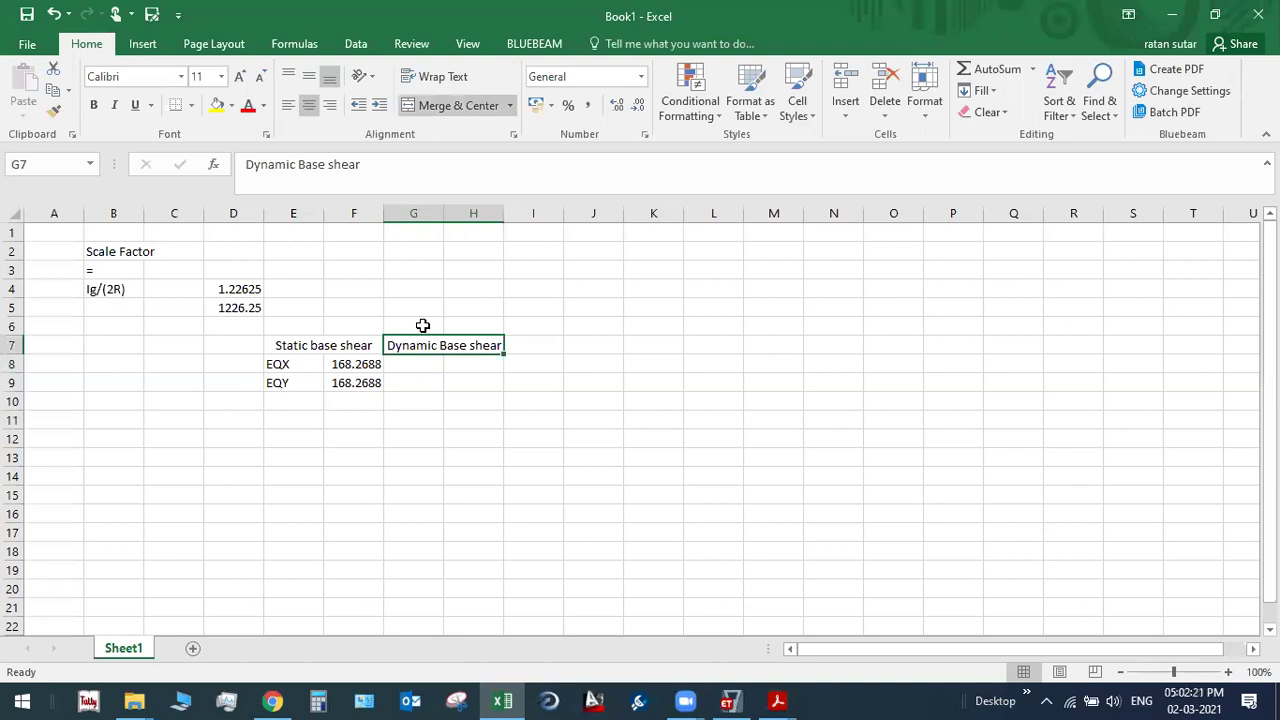
click(413, 213)
right_click(413, 213)
click(463, 346)
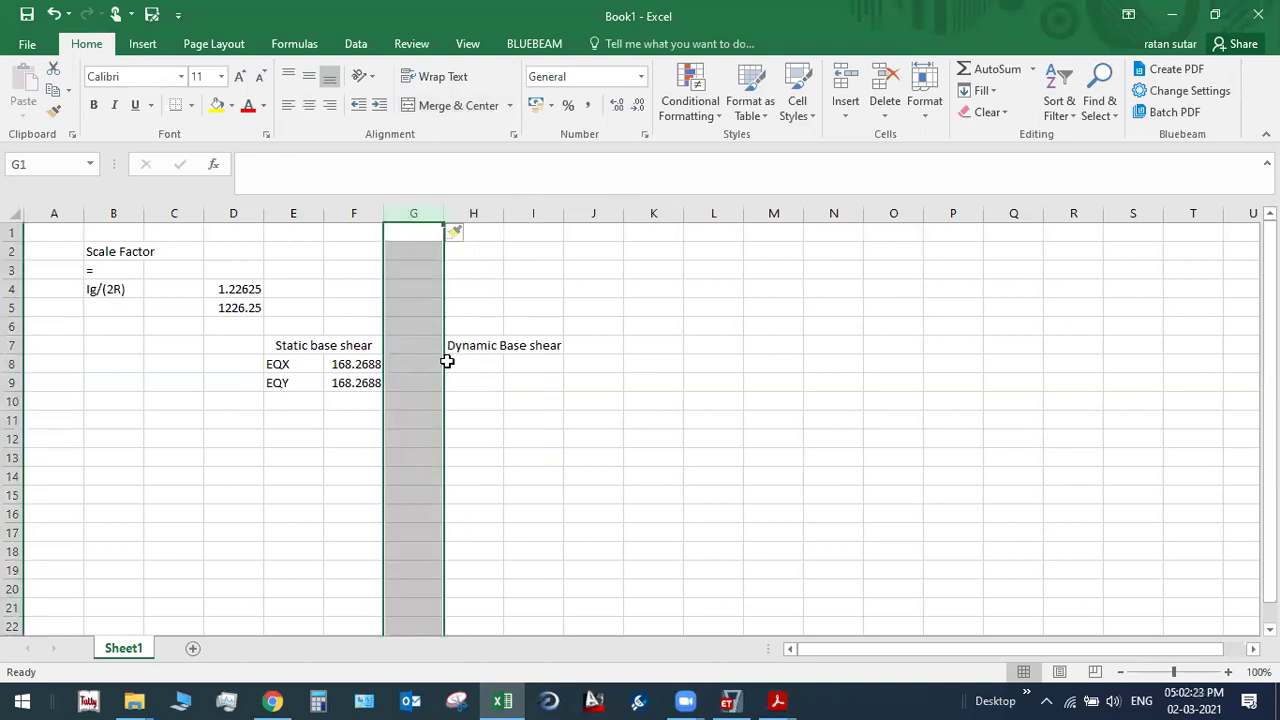
Step: Label cells H8 and H9 under the Dynamic Base shear heading as SPECX and SPECY
click(467, 363)
text(SPECX)
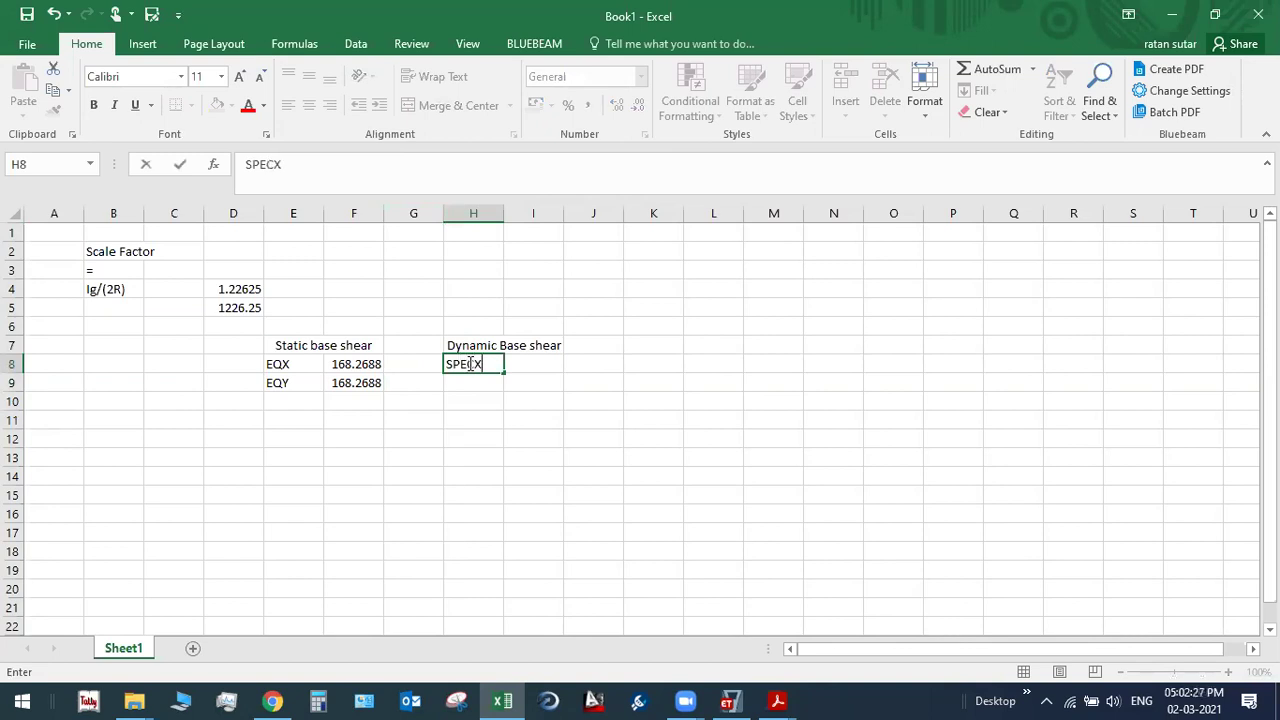
key(Return)
text(SPECY)
key(Tab)
key(Up)
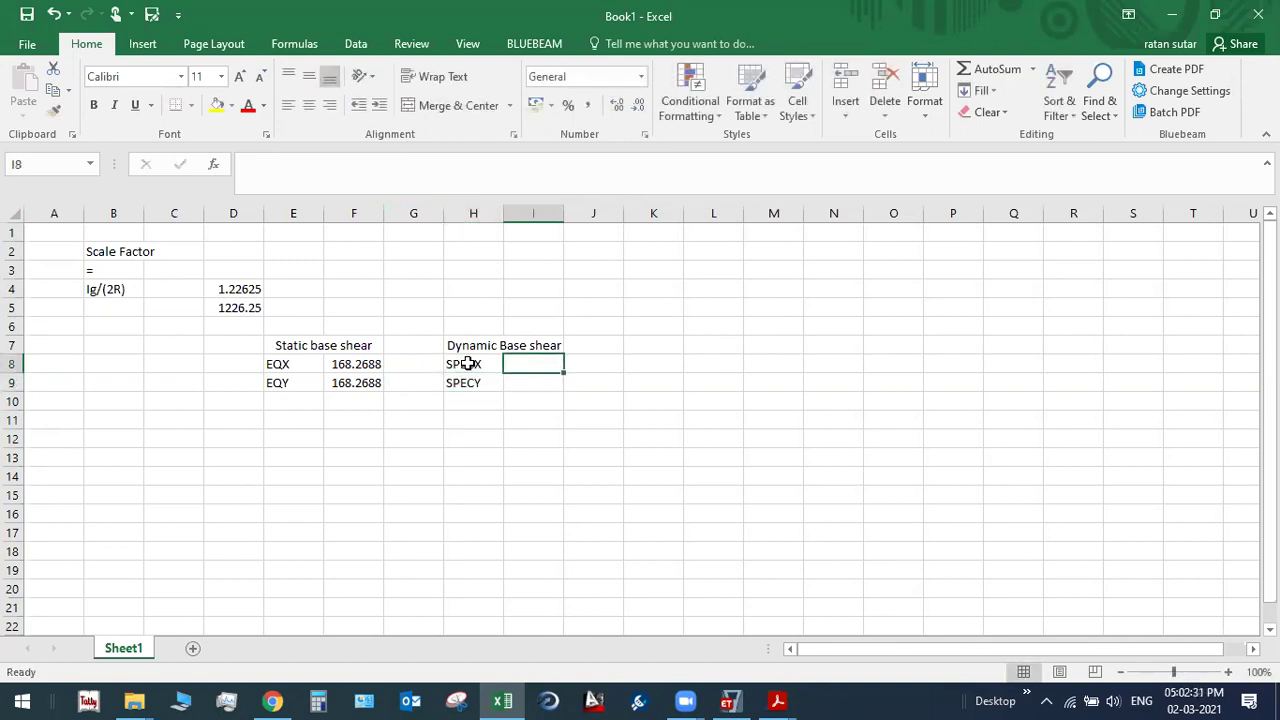
Step: Look up the SPECX FX reaction in ETABS and enter 13.1126 in cell I8 of the Excel sheet
click(729, 701)
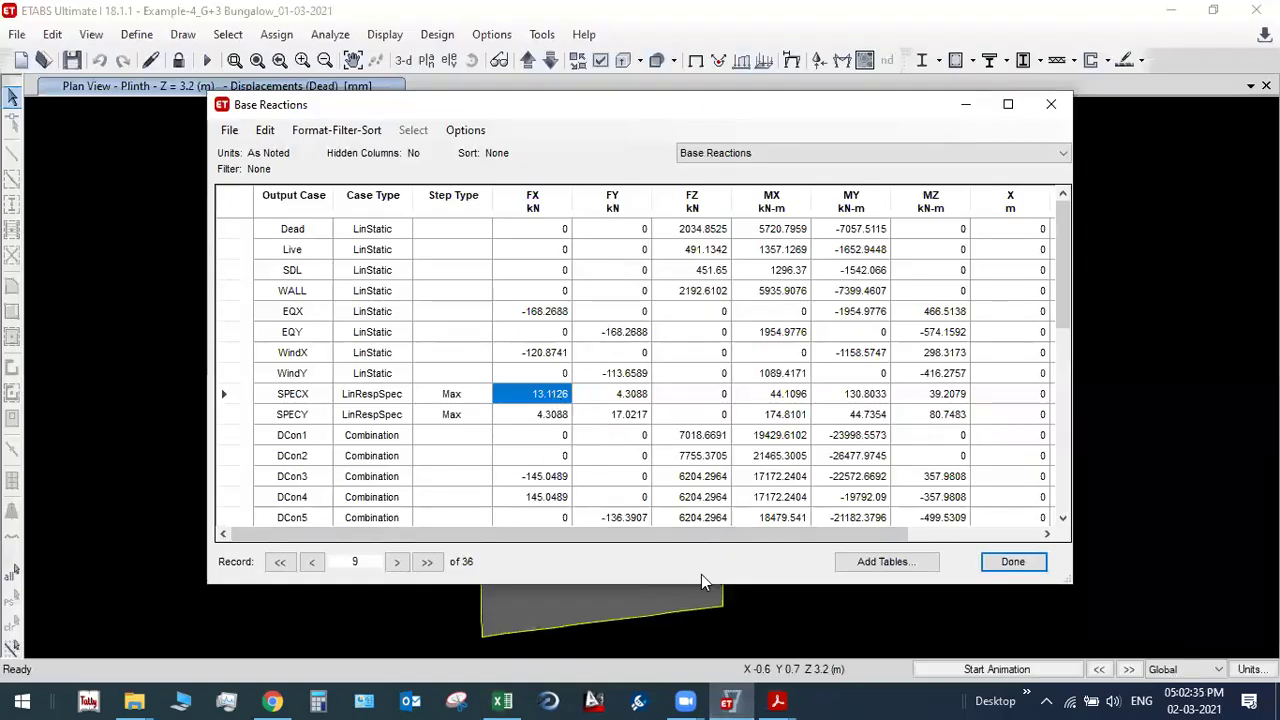
click(735, 700)
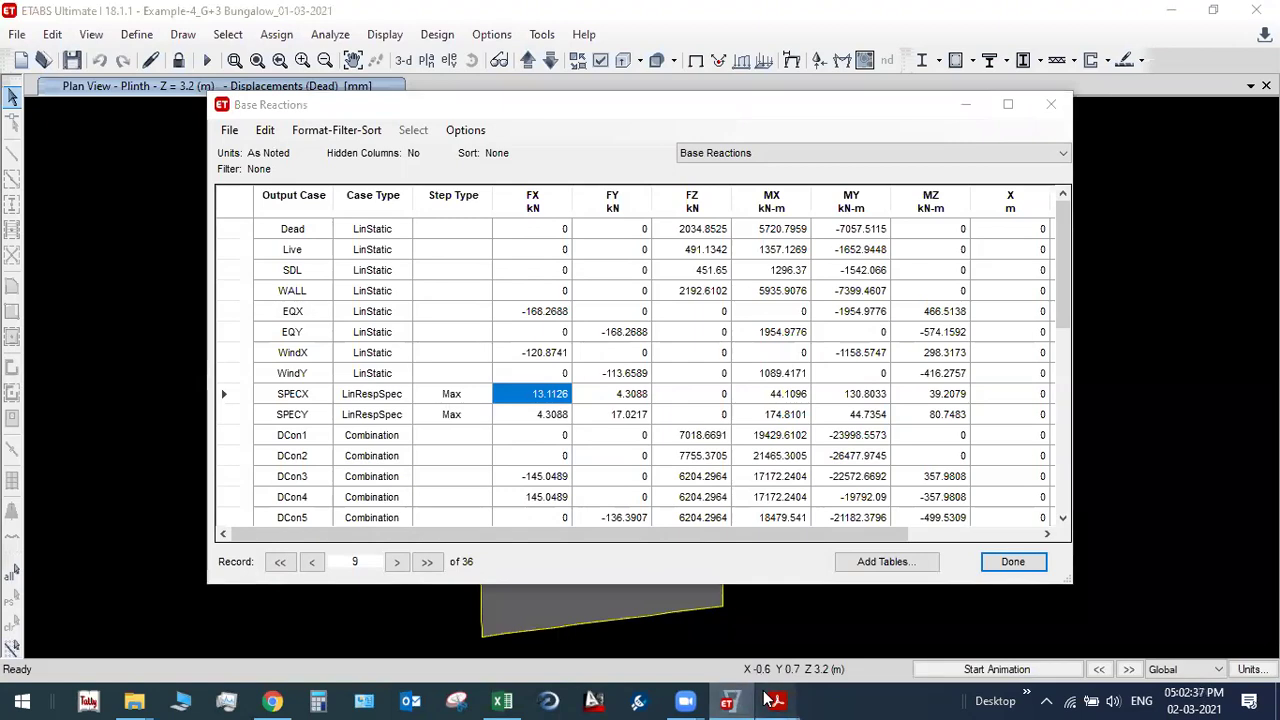
click(502, 701)
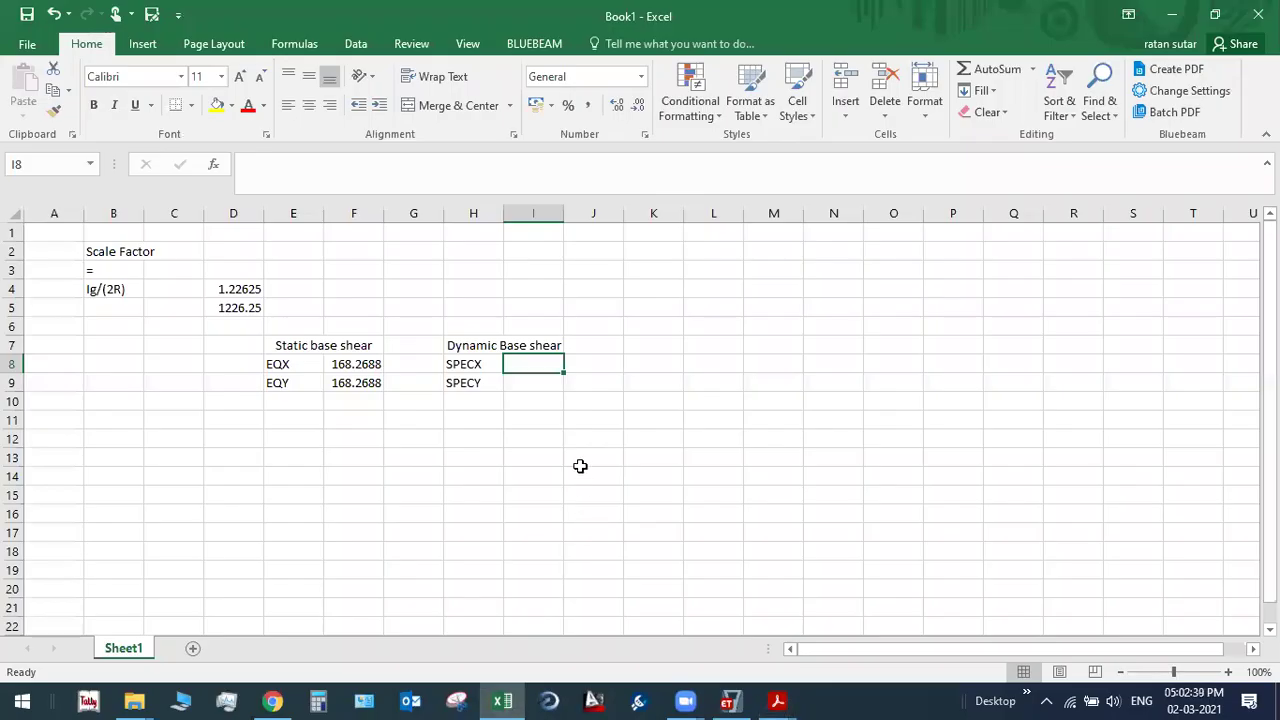
text(13.1126)
key(Return)
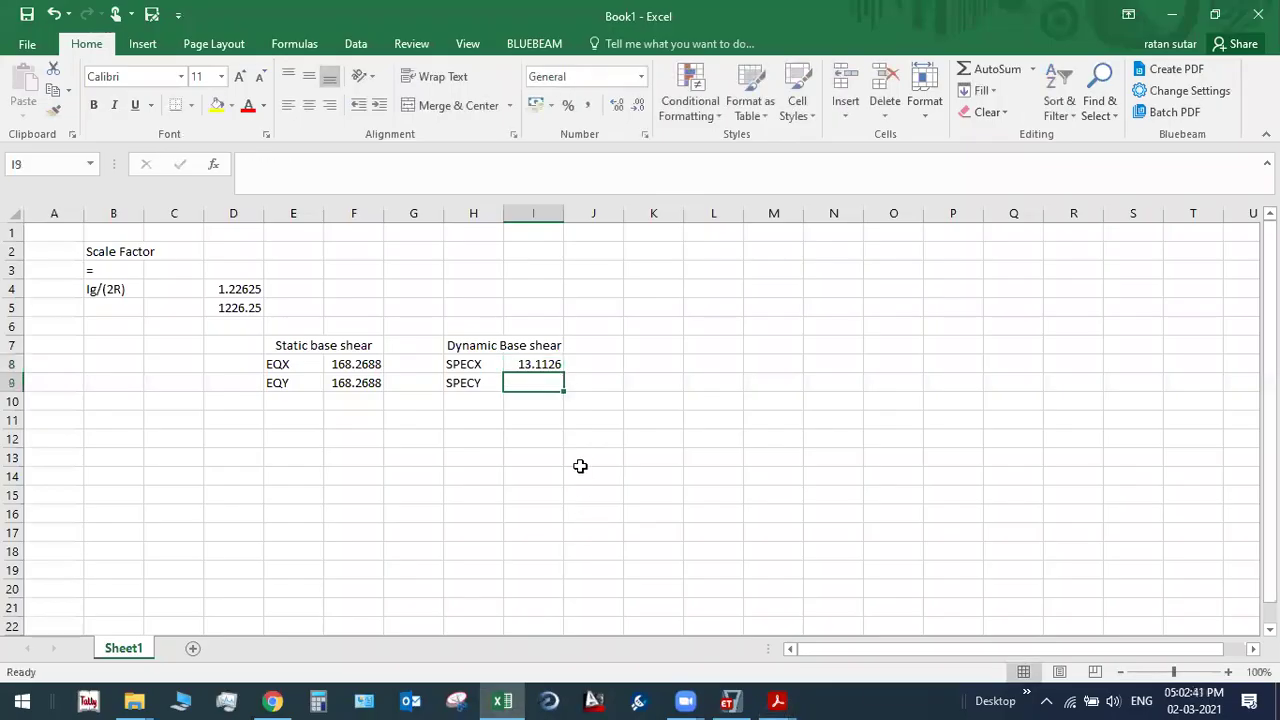
Step: Look up the SPECY FY reaction in ETABS and enter 17.0217 in cell I9 of the Excel sheet
click(725, 700)
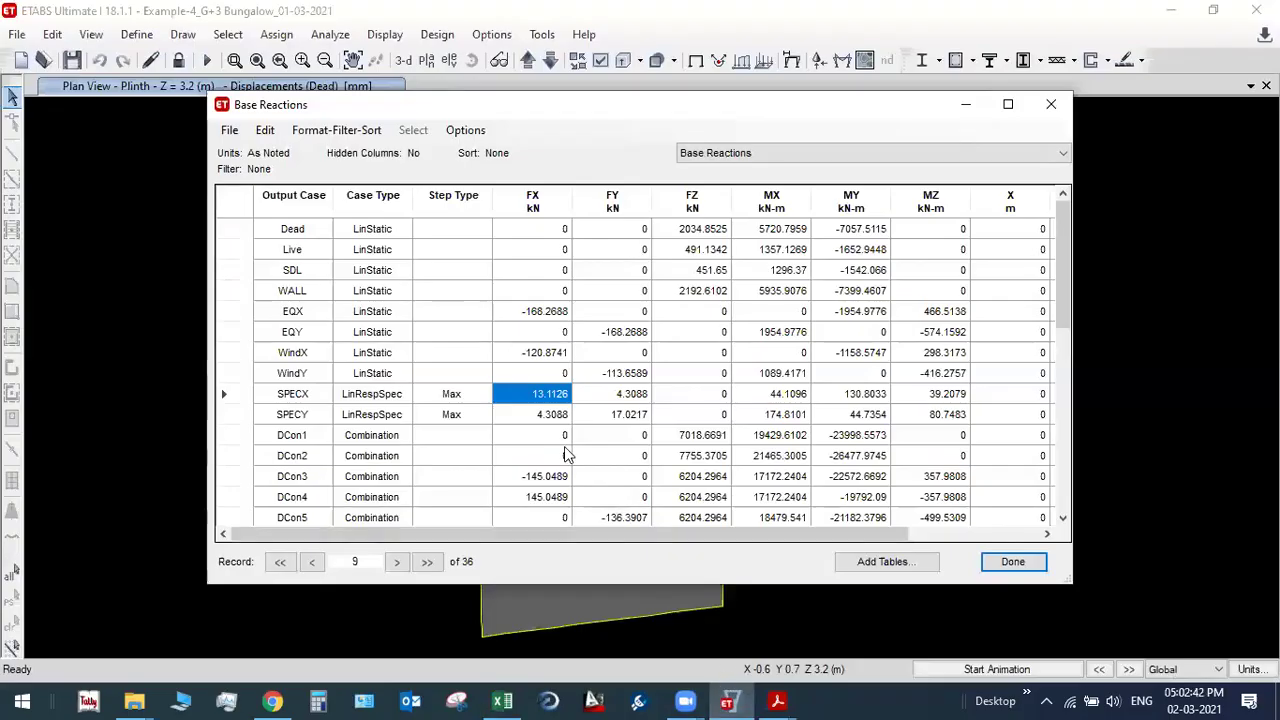
click(600, 415)
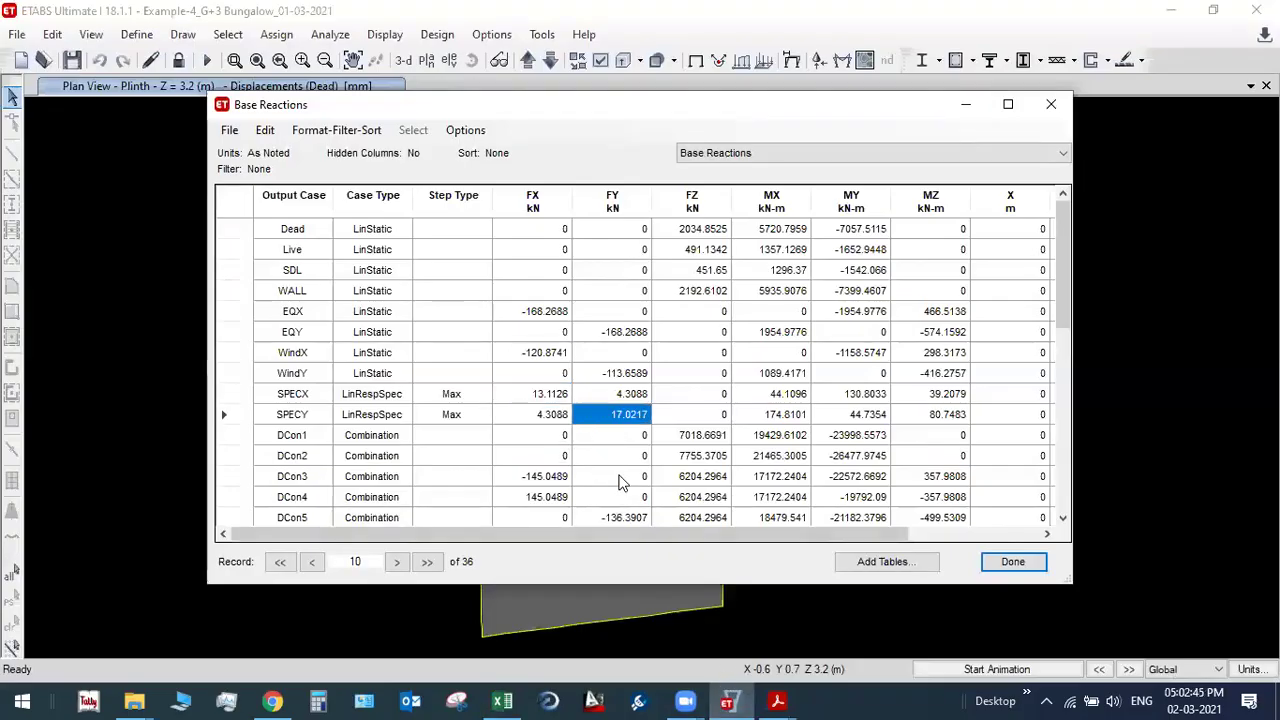
click(502, 701)
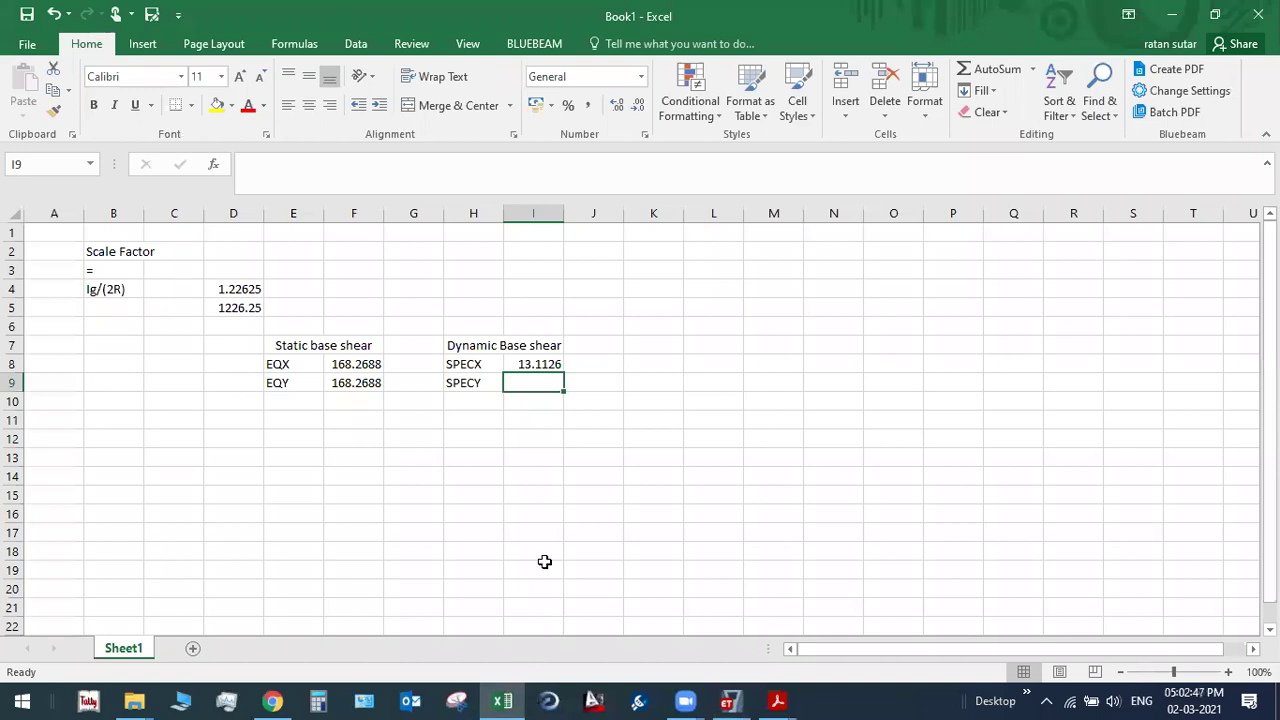
text(17.0217)
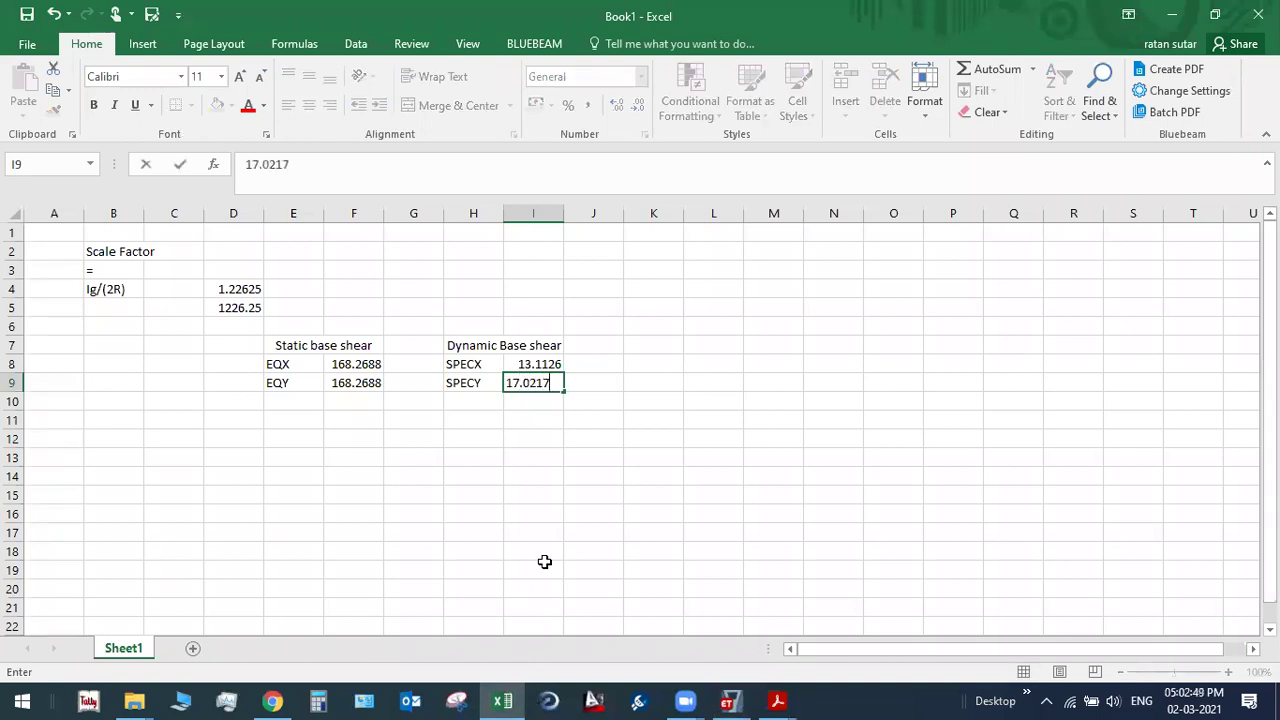
key(Return)
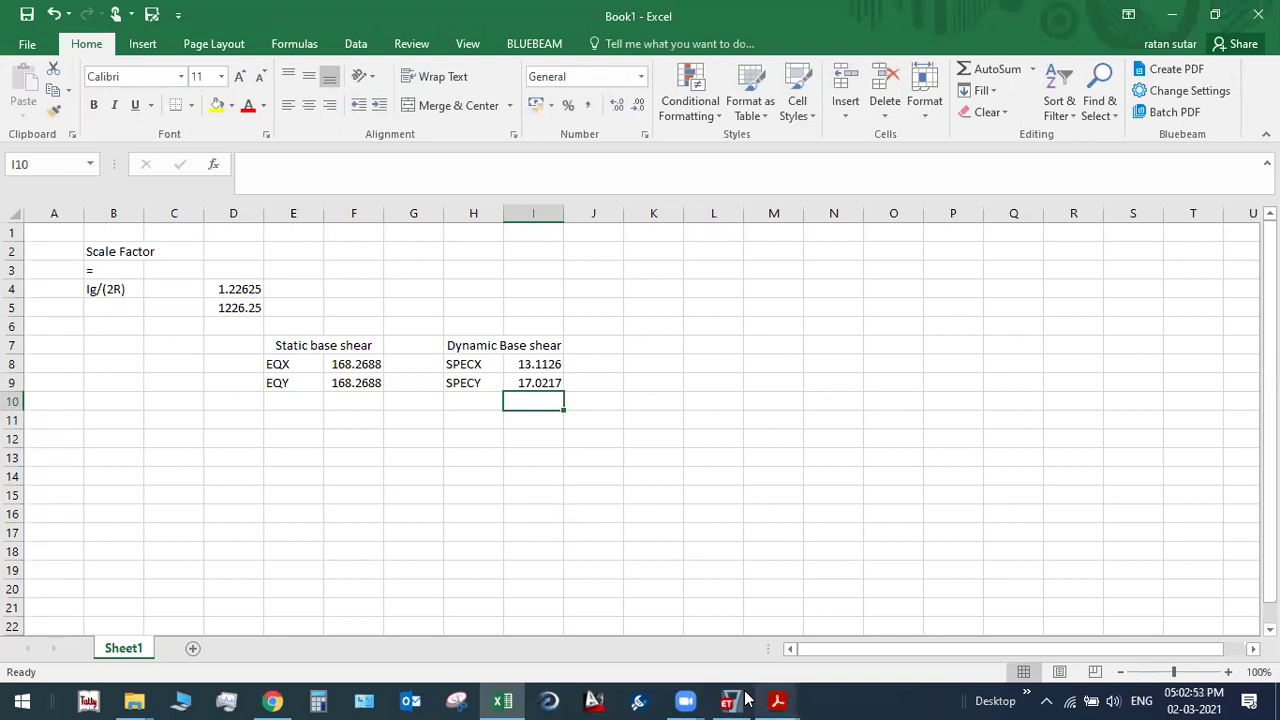
Step: Switch to the IS 1893 Part 1-2016 PDF and read the clause 7.7.3 rule for scaling response quantities when the dynamic base shear is lower
click(777, 701)
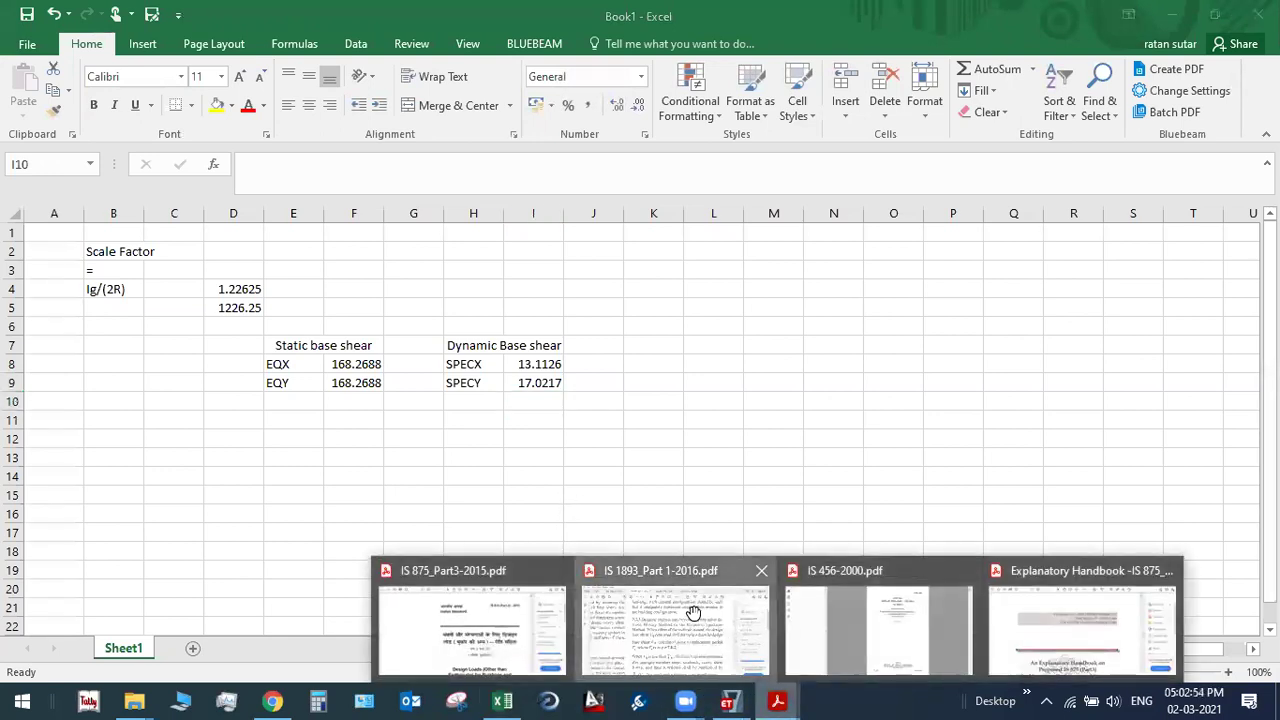
click(718, 630)
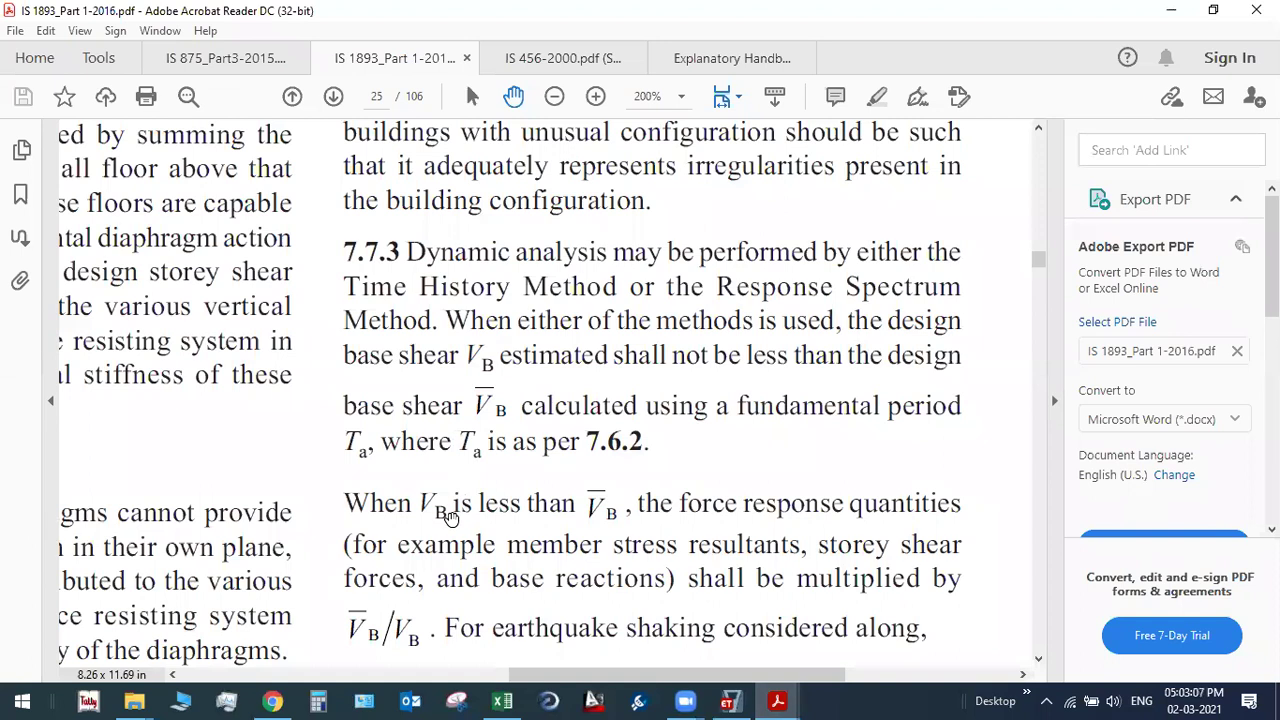
scroll(452, 495, down, 2)
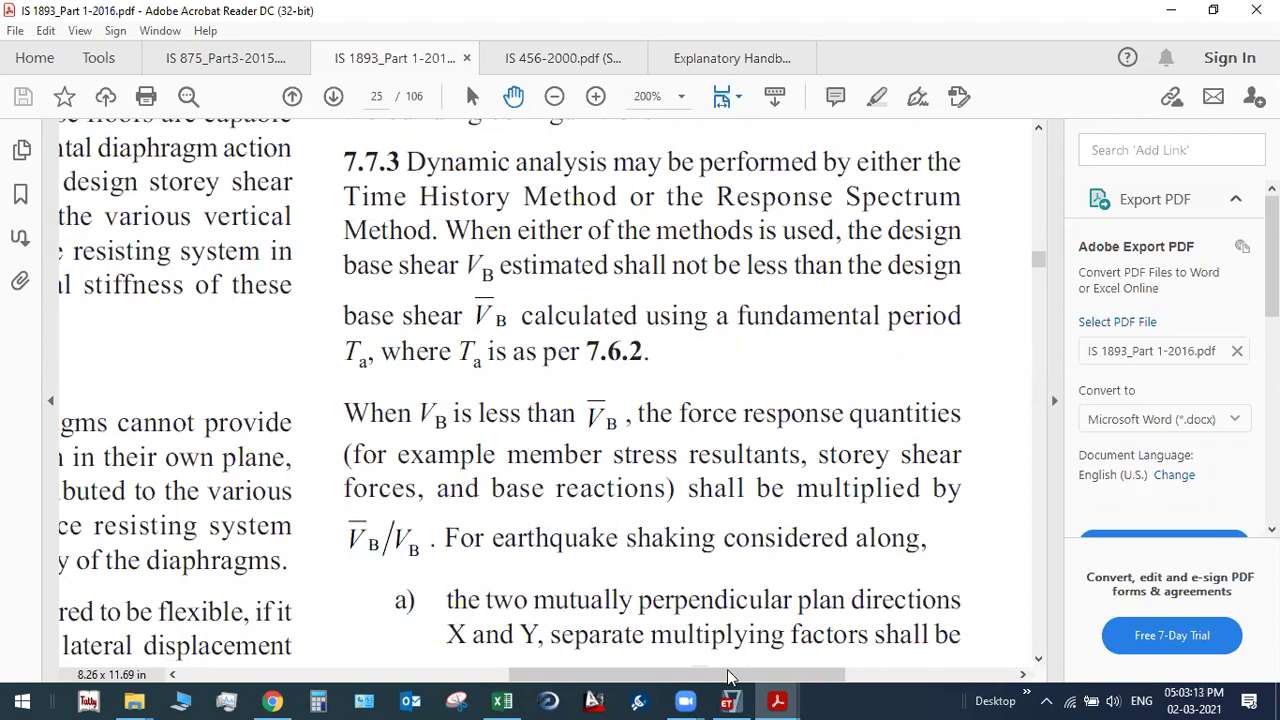
Step: Switch to the Excel sheet and enter the heading Scale Factor in cell K7
click(729, 701)
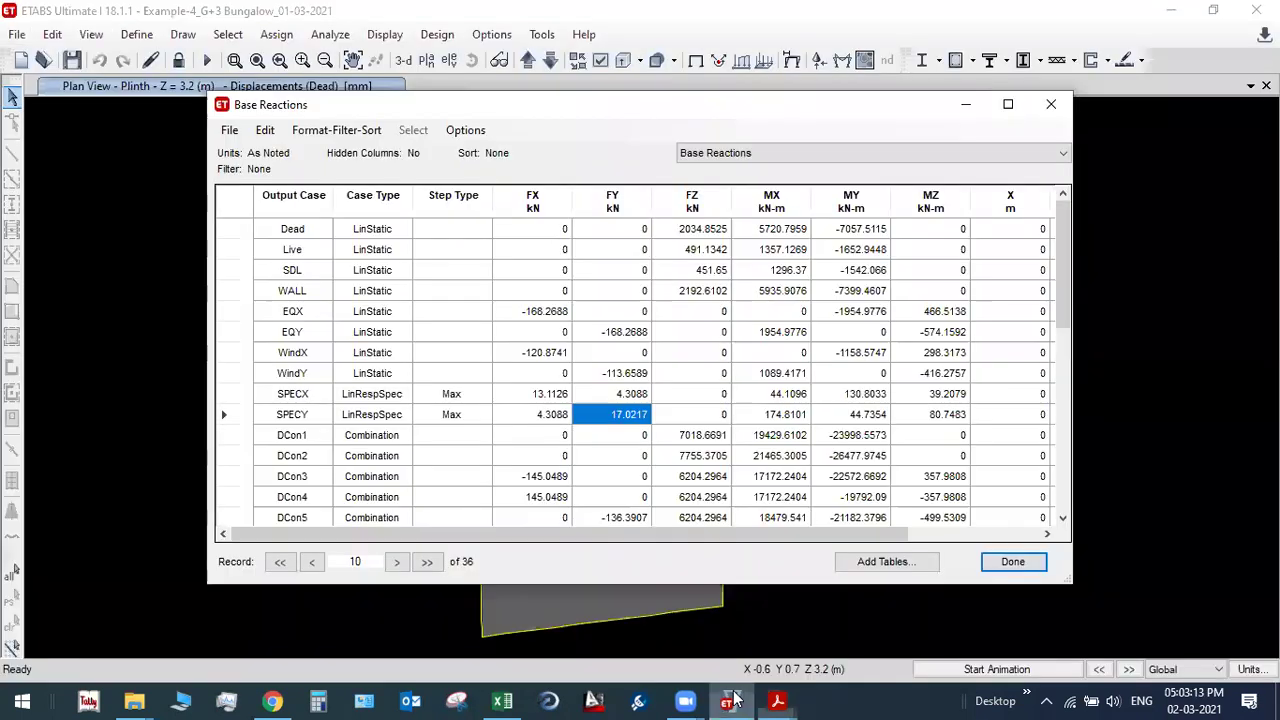
click(505, 701)
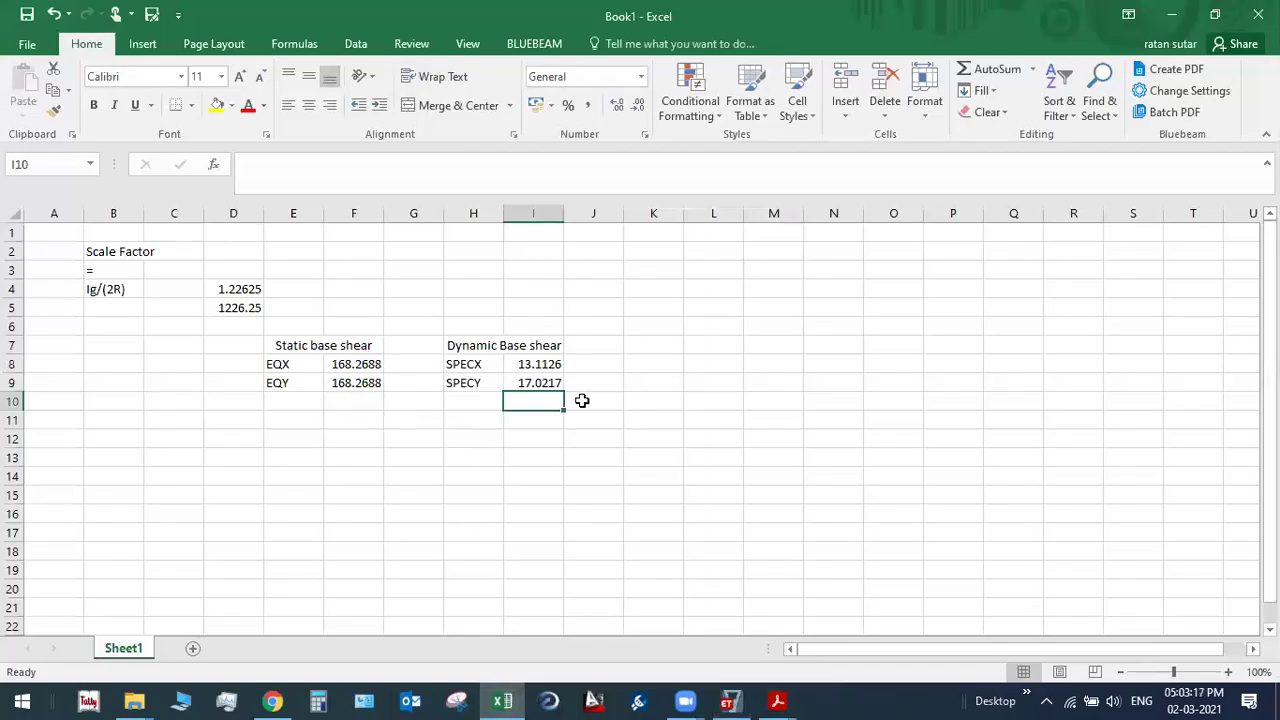
click(648, 347)
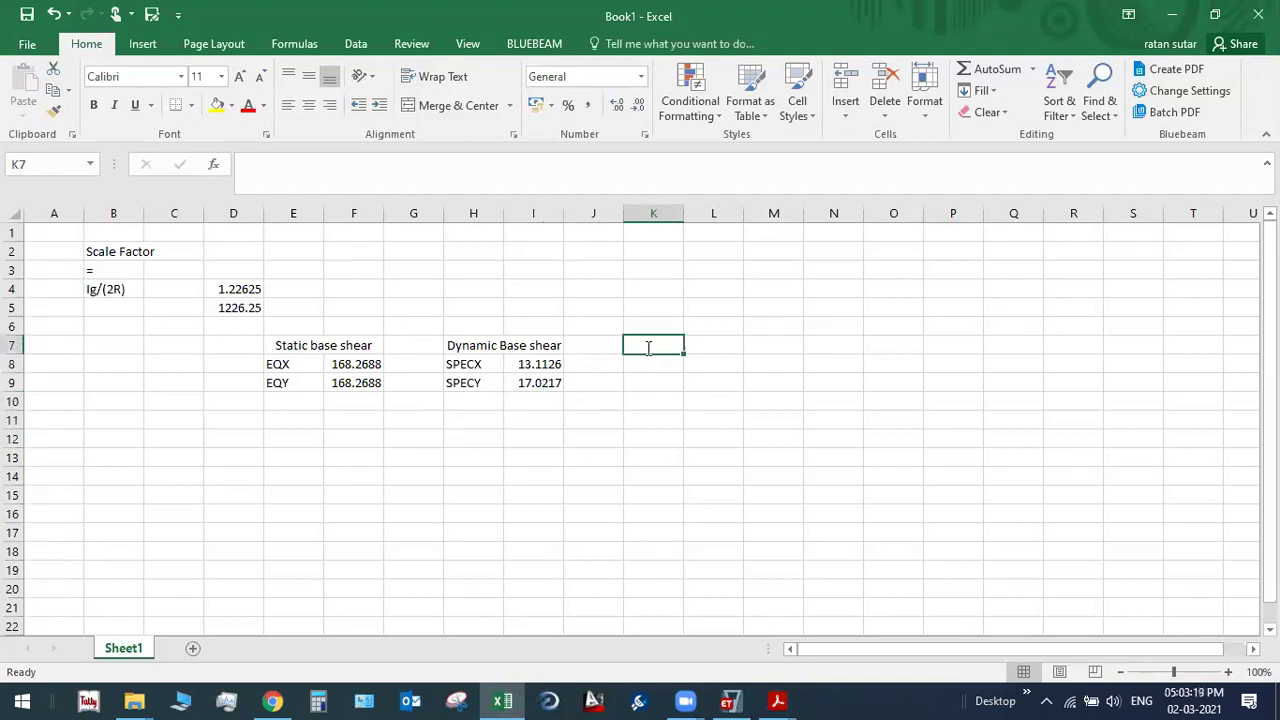
text(Scale Factor)
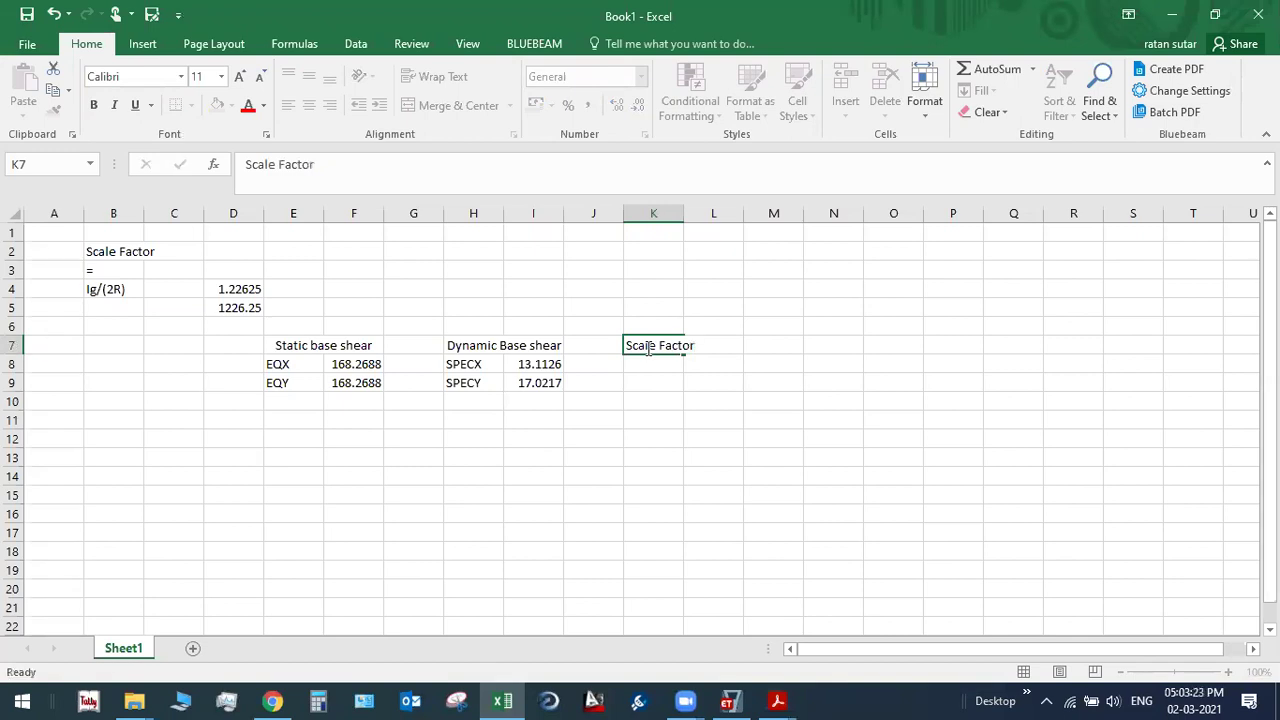
key(Return)
Step: Compute the X-direction scale factor in cell K8 as static over dynamic base shear with =F8/I8
text(=)
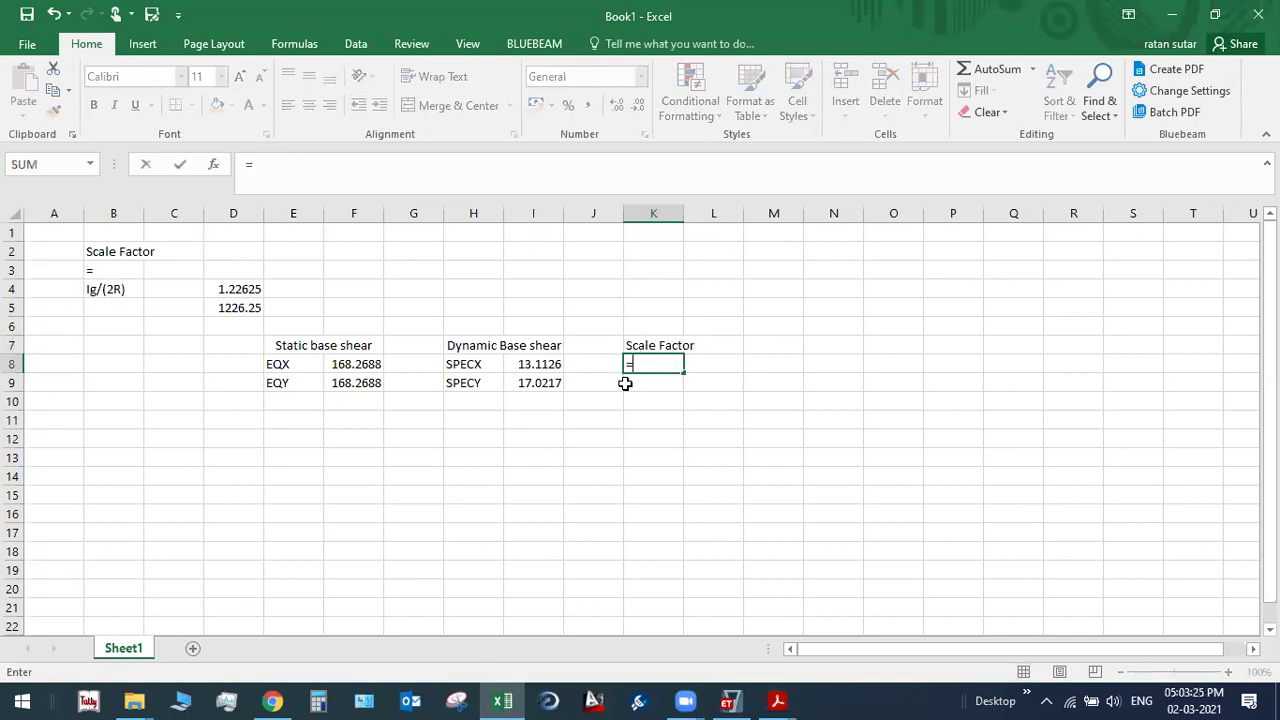
click(366, 367)
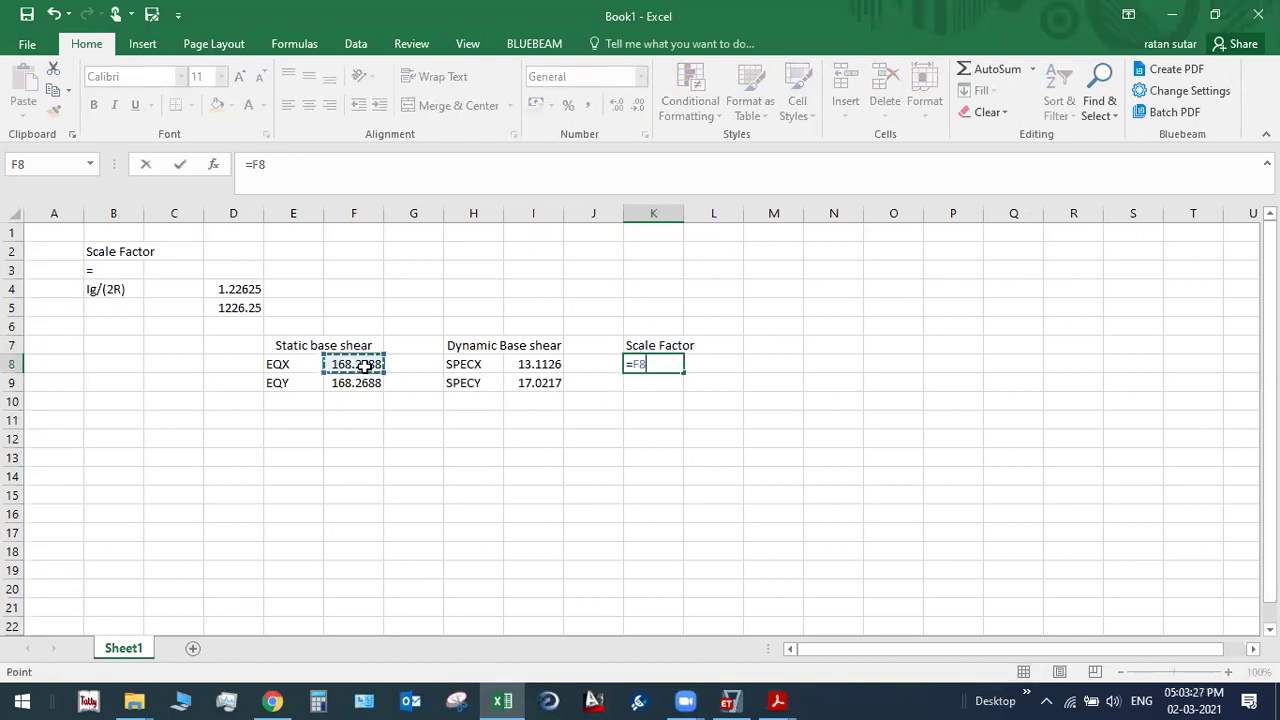
text(/)
click(541, 365)
key(Return)
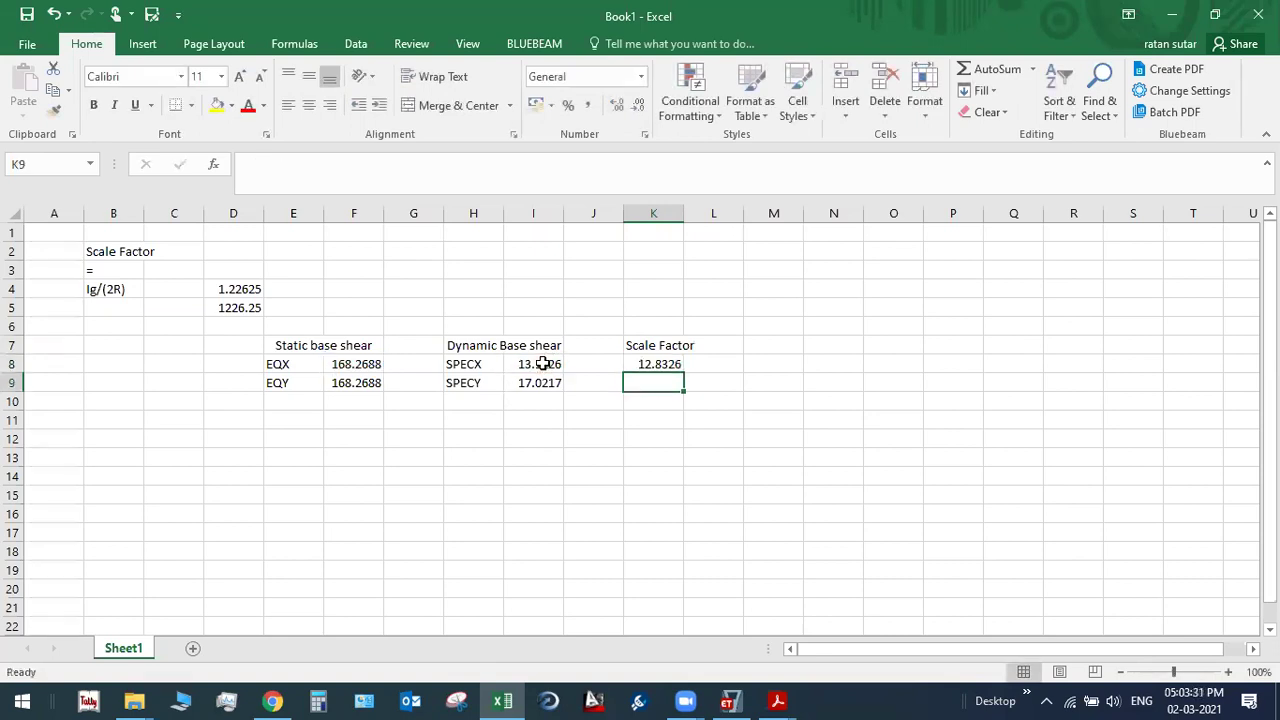
Step: Compute the Y-direction scale factor in cell K9 as static over dynamic base shear with =F9/I9
text(=)
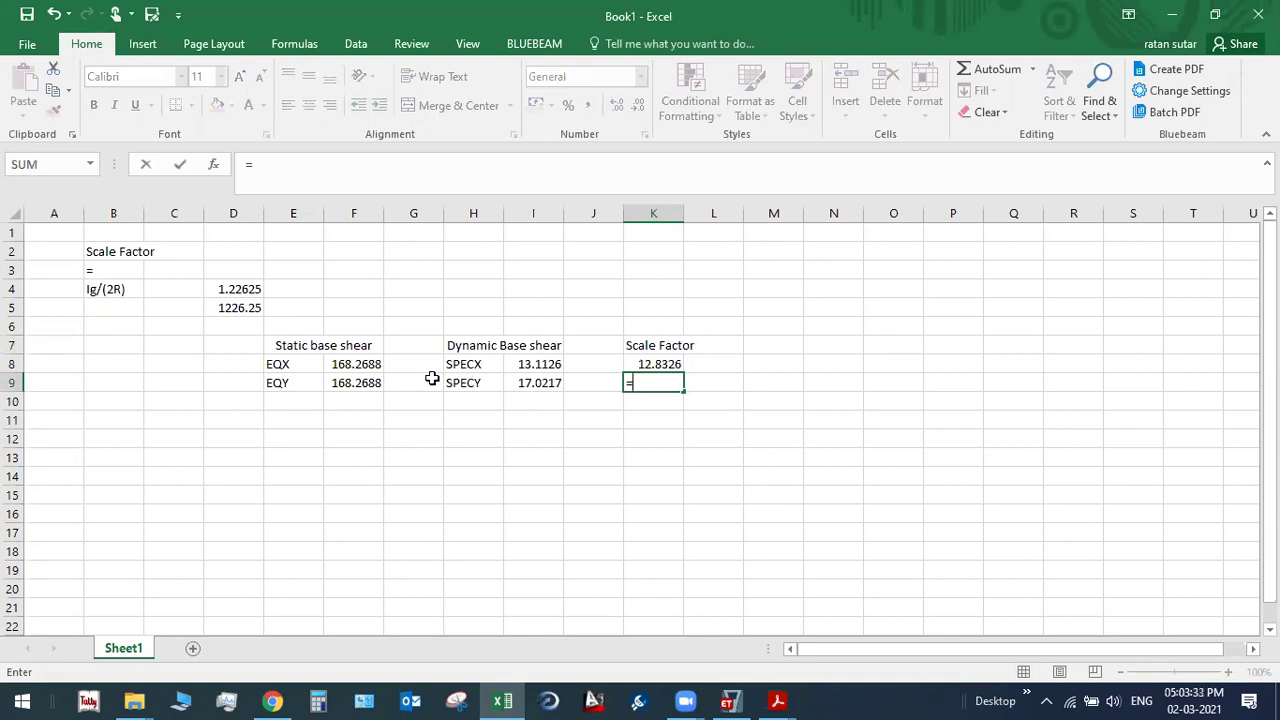
click(366, 381)
text(/)
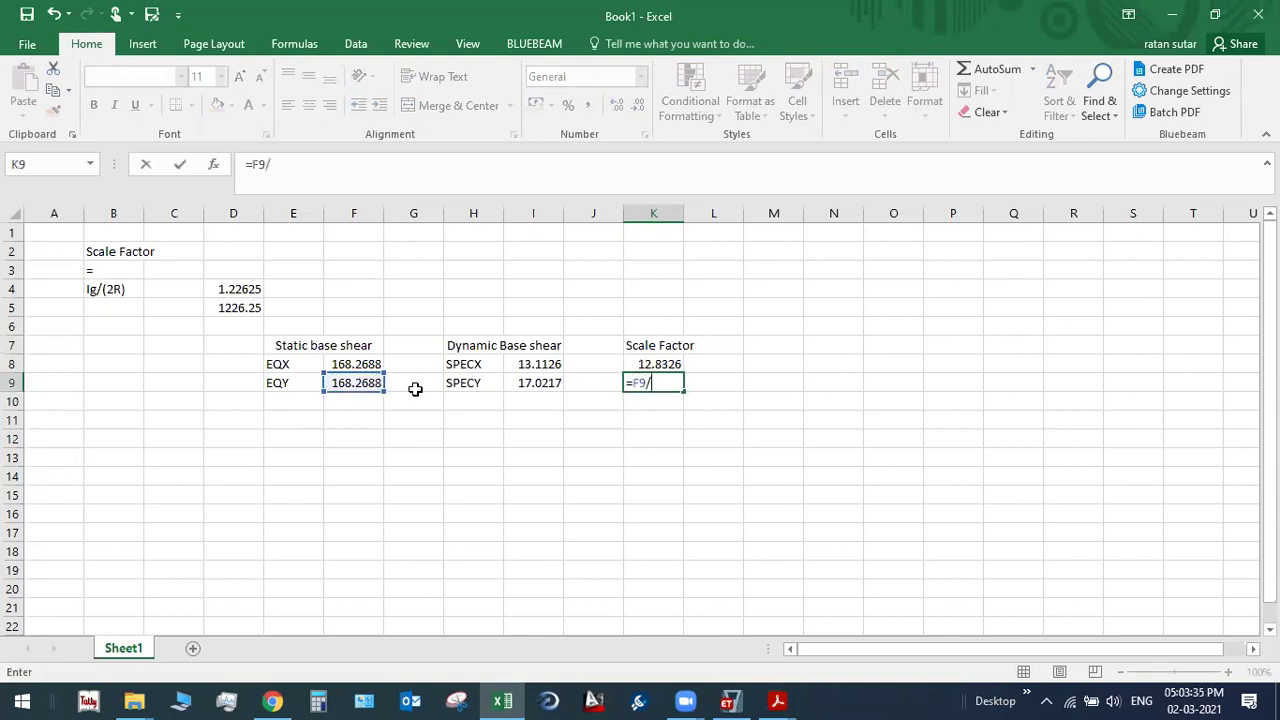
click(530, 381)
key(Return)
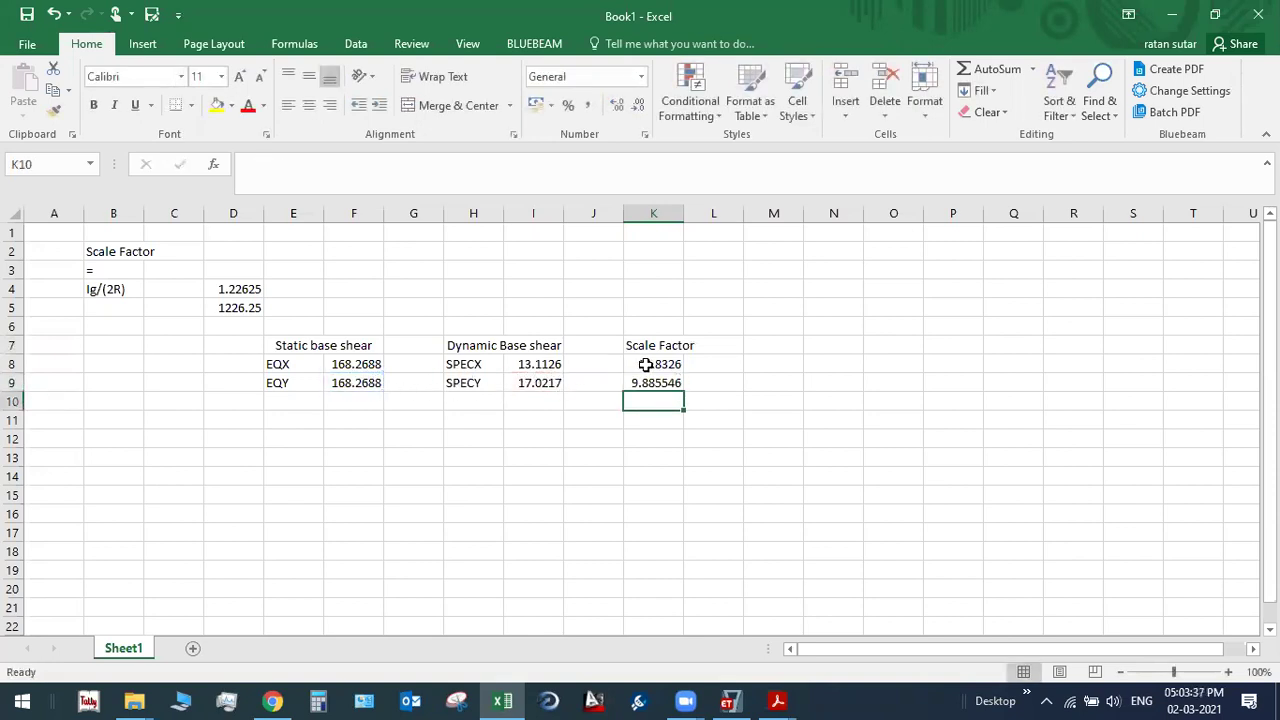
Step: Auto-fit the width of column K to the scale factor values
drag(643, 364, 651, 381)
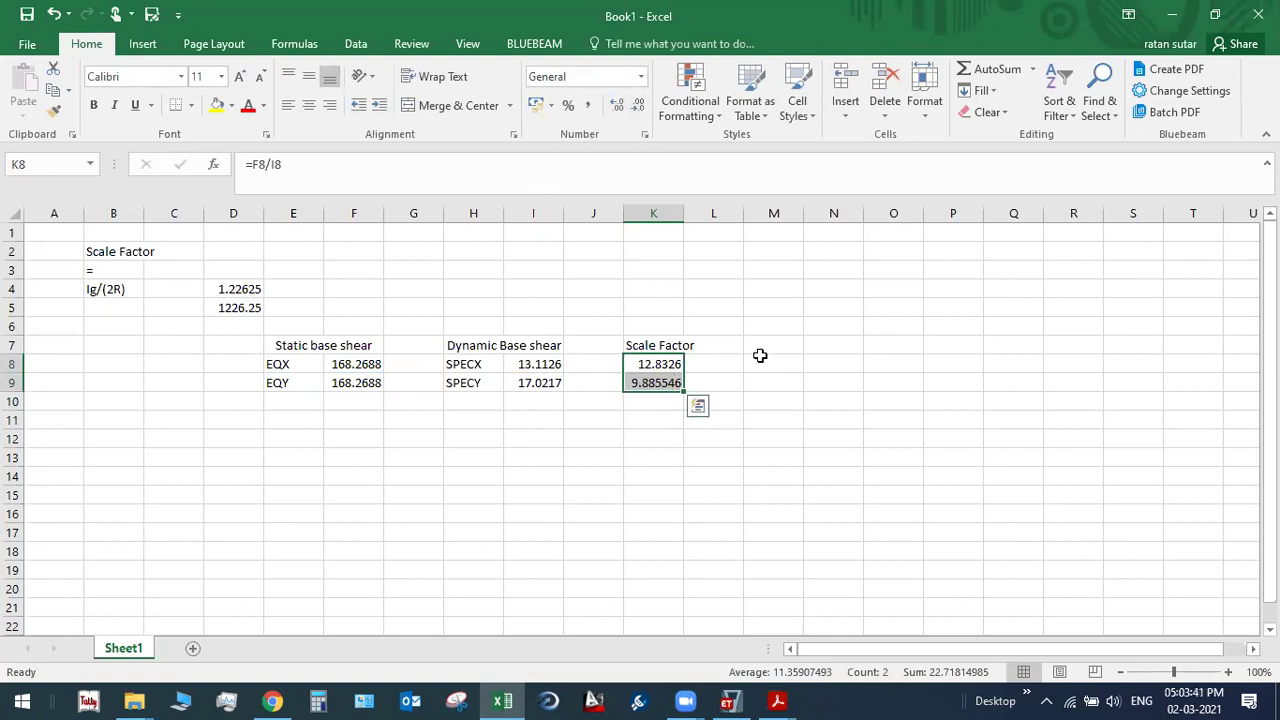
click(236, 309)
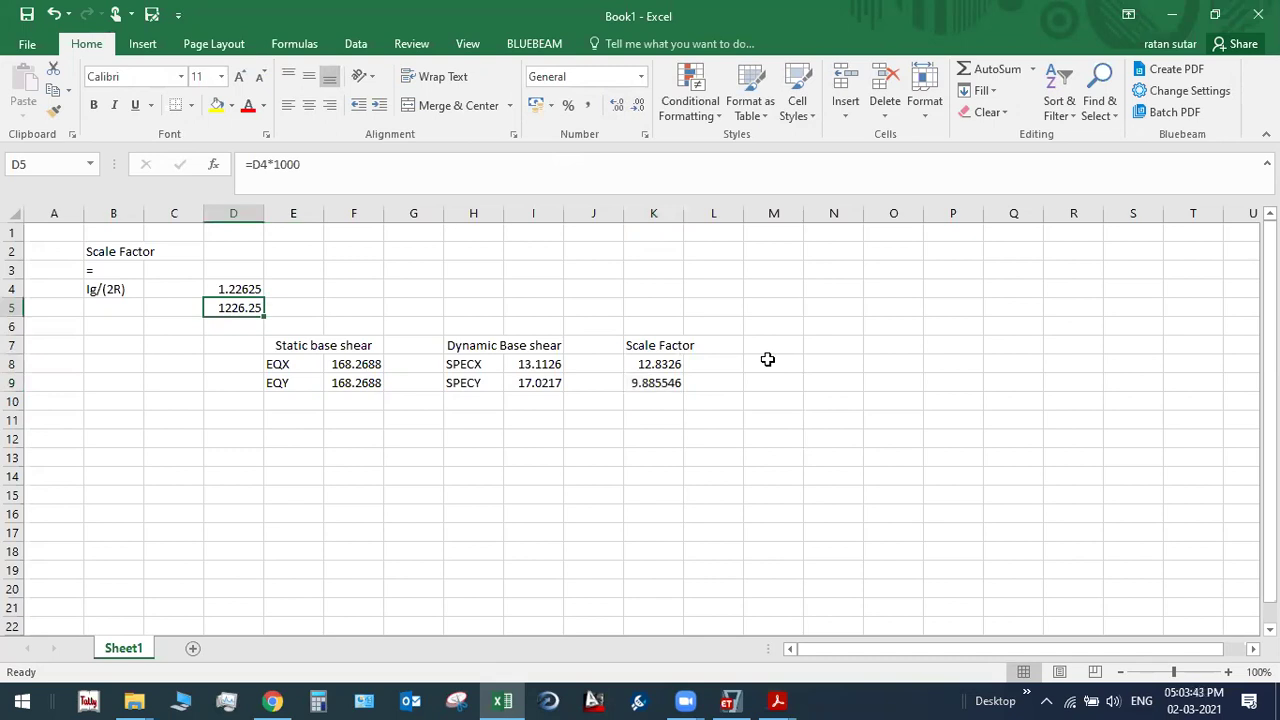
double_click(684, 213)
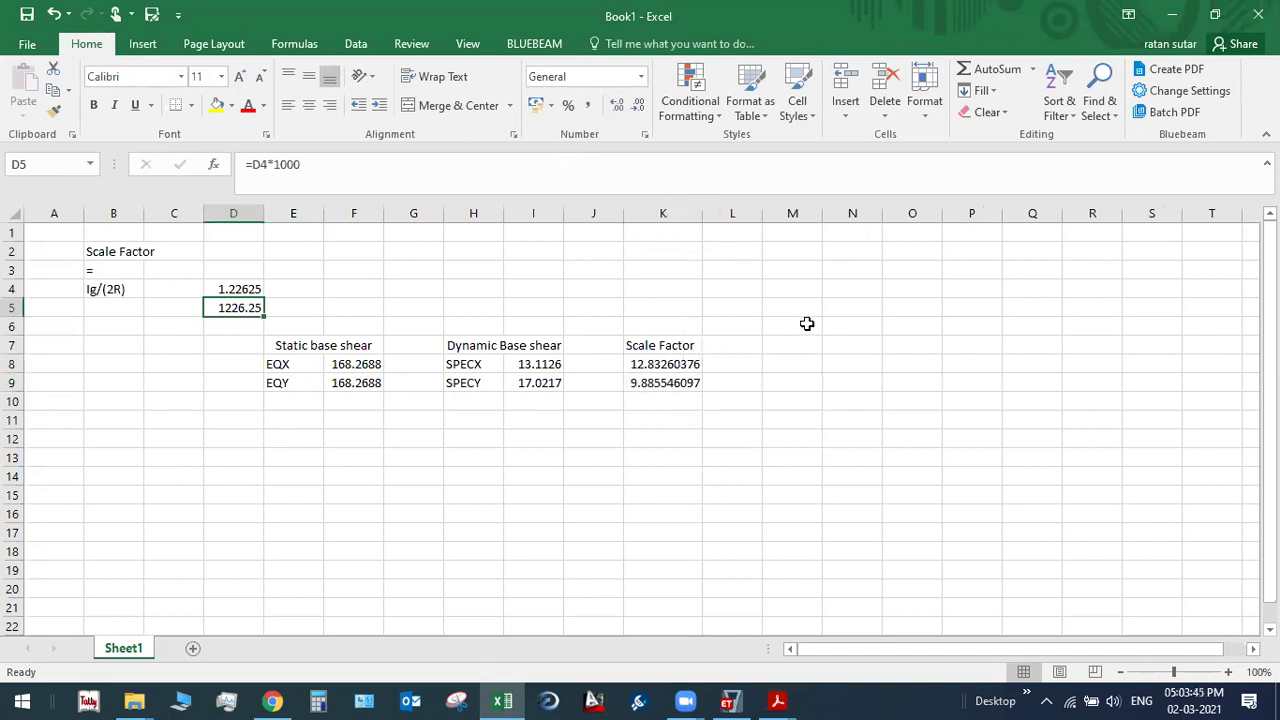
Step: Copy the Scale Factor heading from cell K7 into cell M7
click(671, 343)
key(ctrl+c)
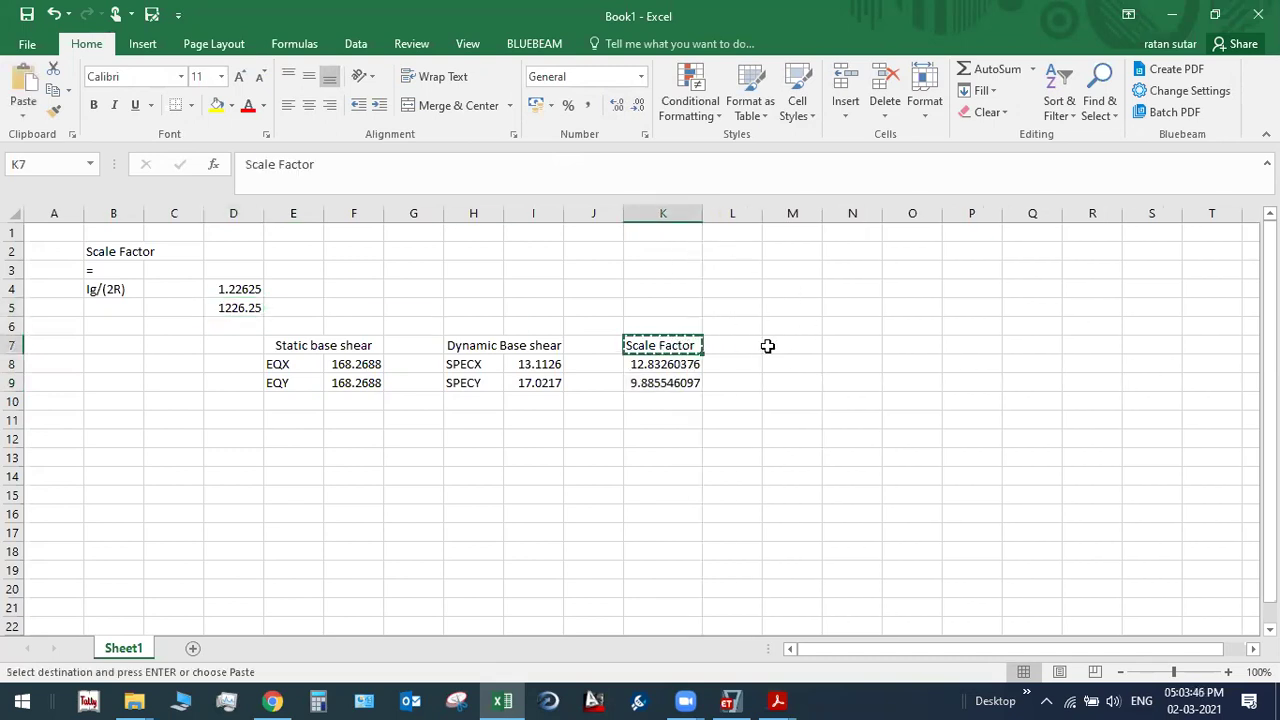
click(786, 344)
key(ctrl+v)
key(Escape)
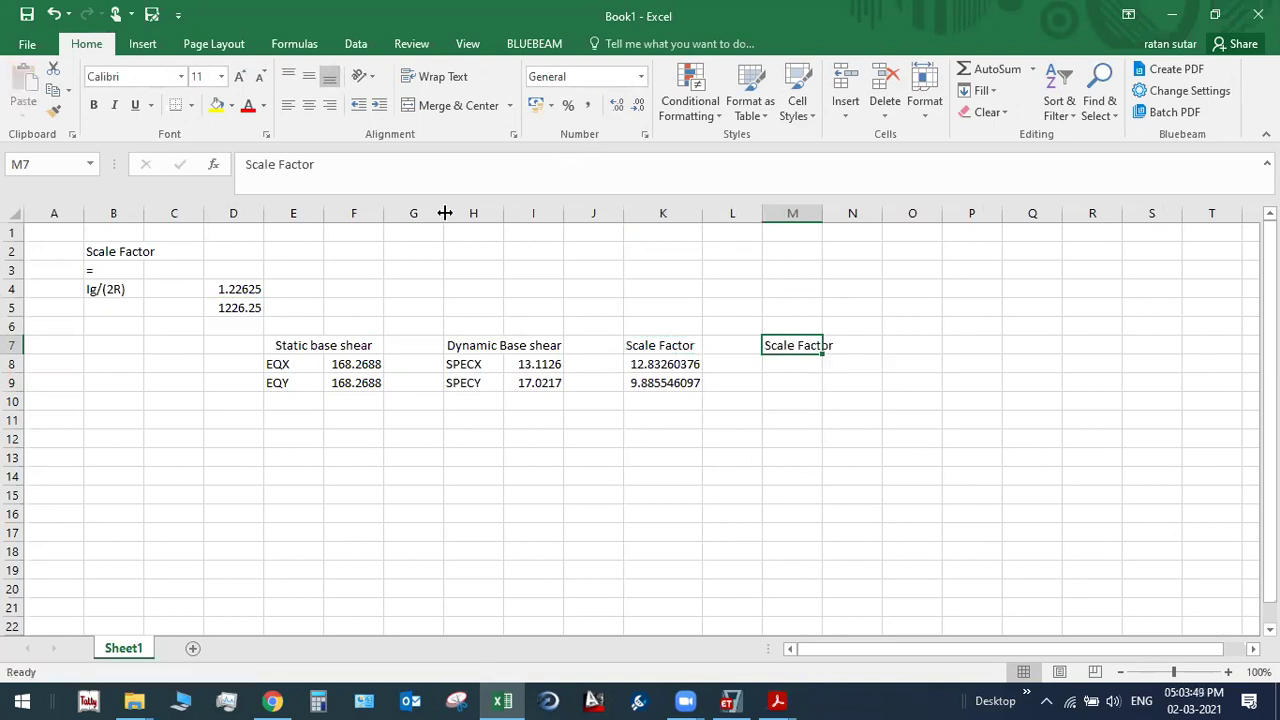
Step: Extend the heading in cell M7 to read Scale Factor for ETABS and auto-fit column M to it
click(245, 166)
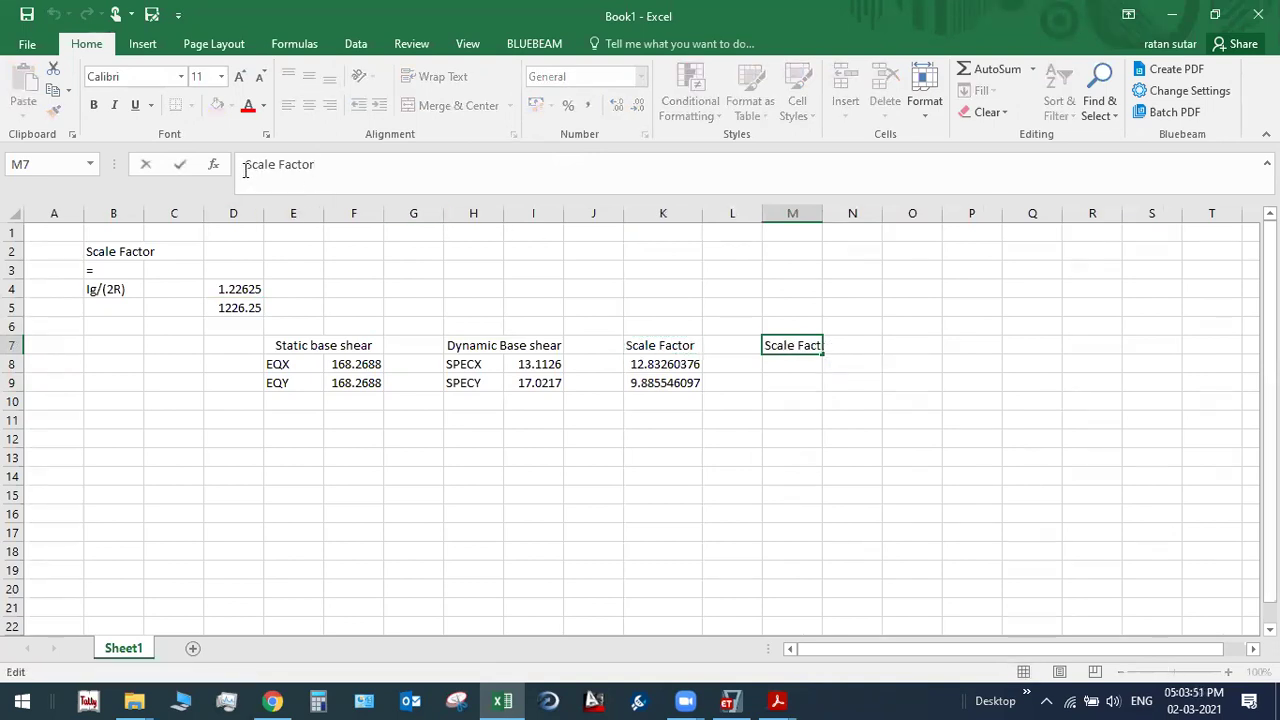
key(Right)
key(Right)
key(Right)
key(Right)
key(Right)
key(Right)
key(Right)
key(Right)
key(Right)
key(Right)
key(Right)
key(Right)
text(for ETABS)
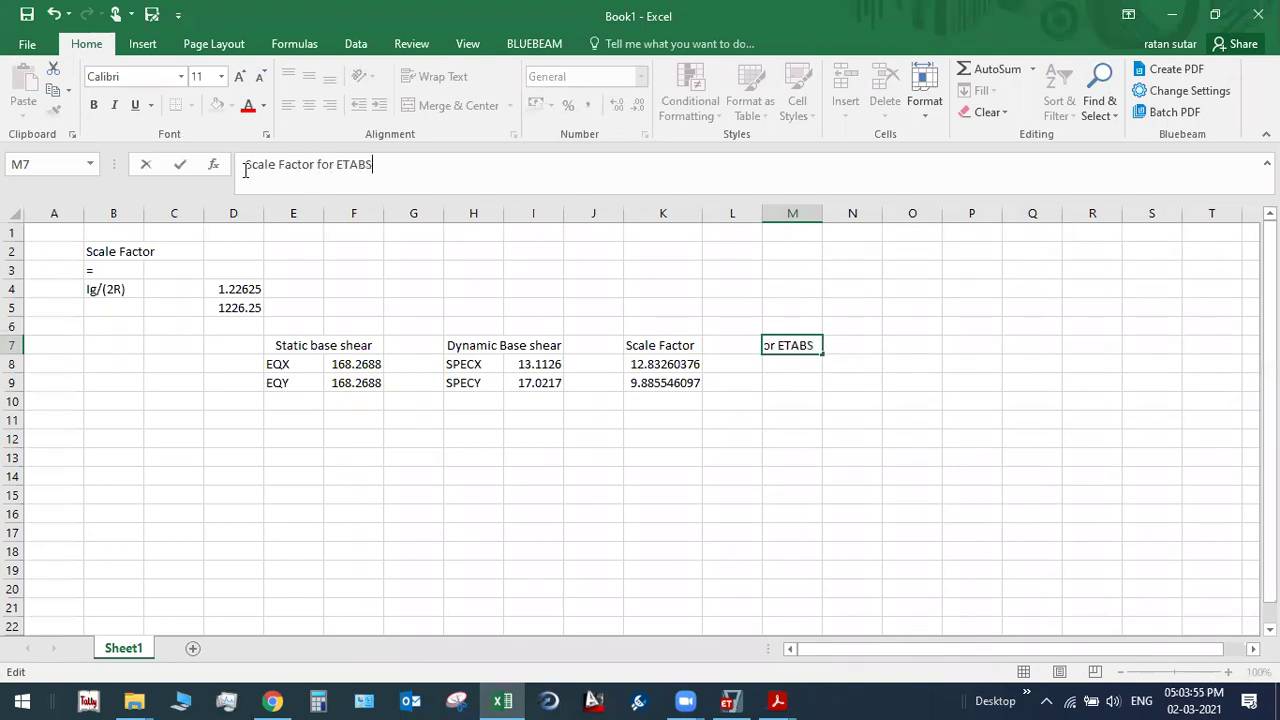
key(Return)
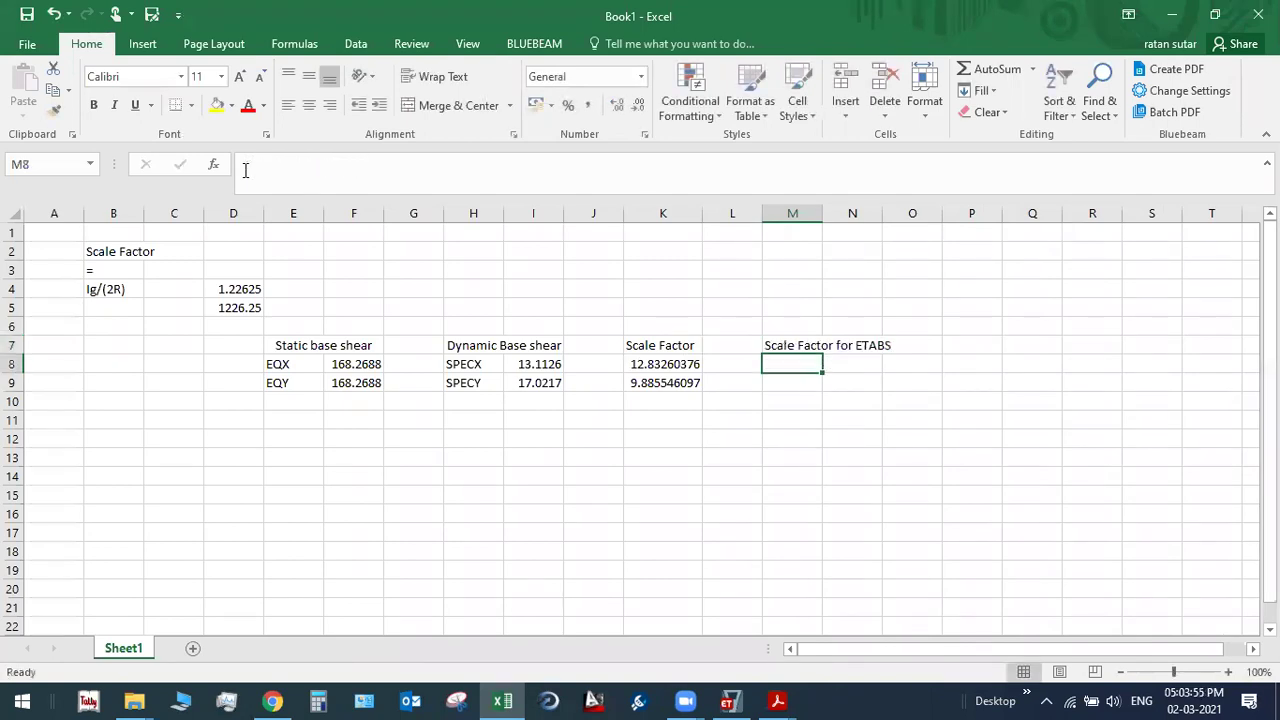
double_click(823, 213)
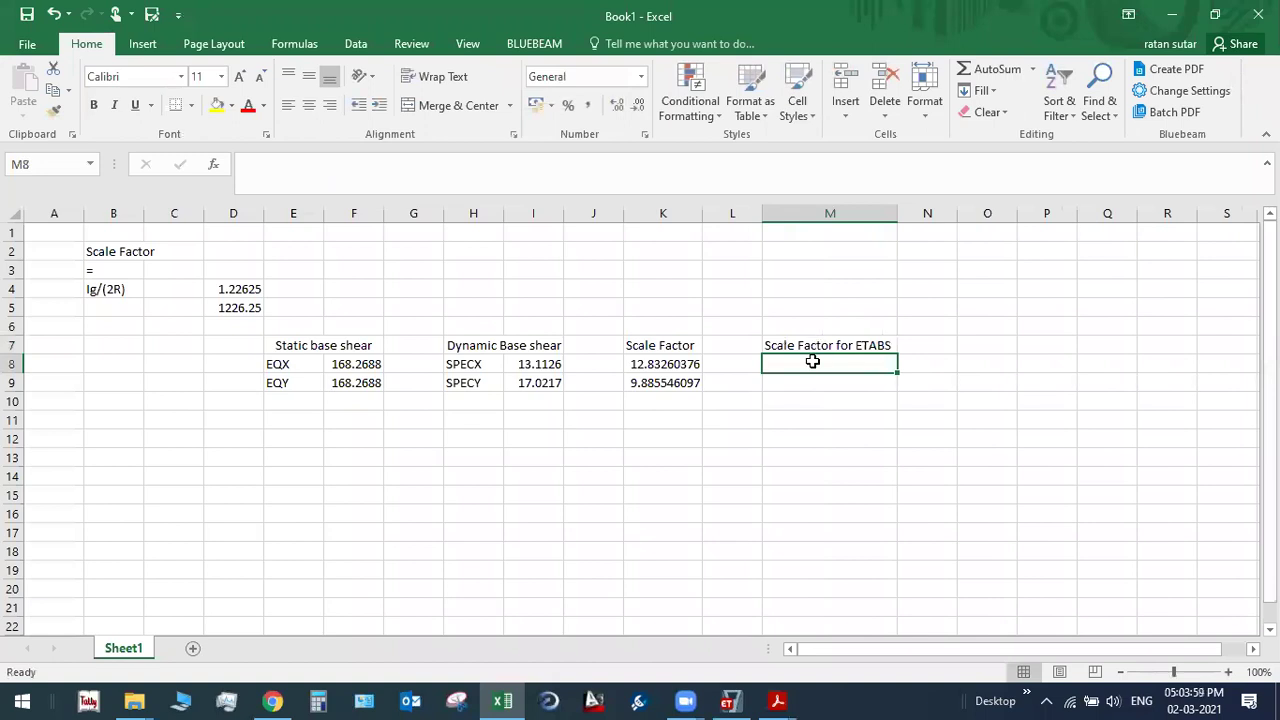
Step: Calculate the SPECX scale factor for ETABS in cell M8 with the formula =D5*K8
text(=)
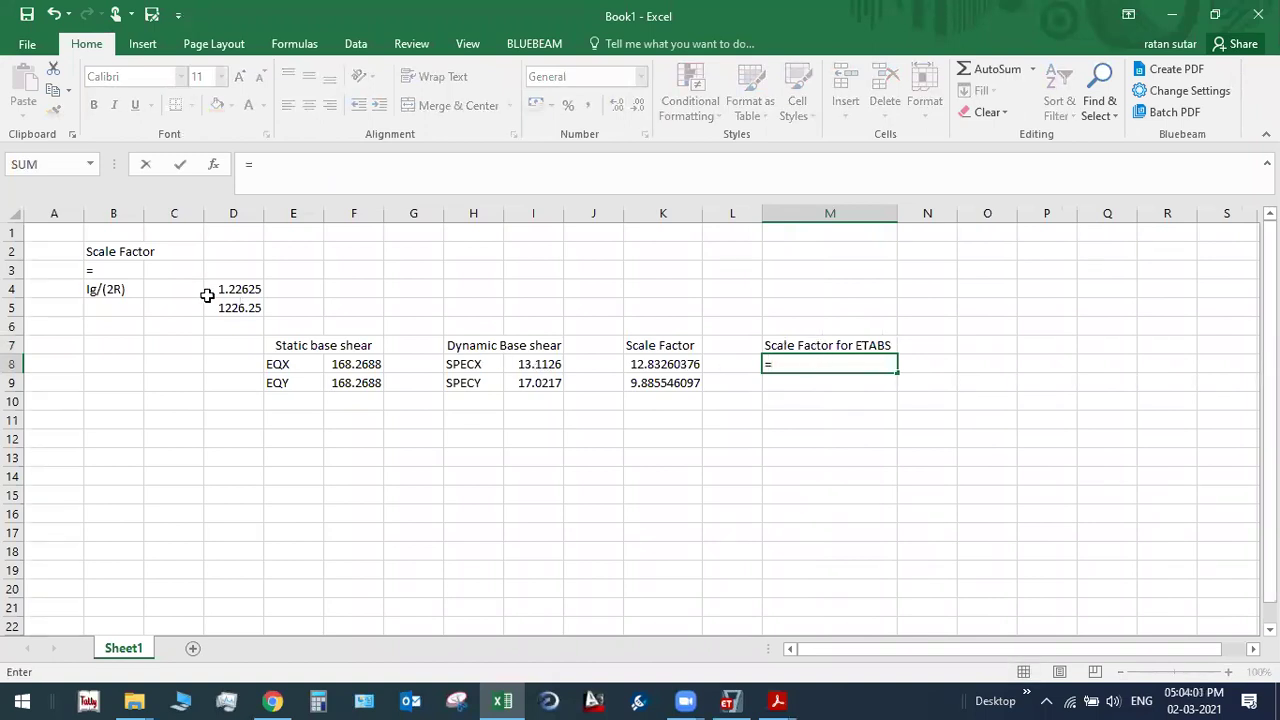
click(236, 308)
text(*)
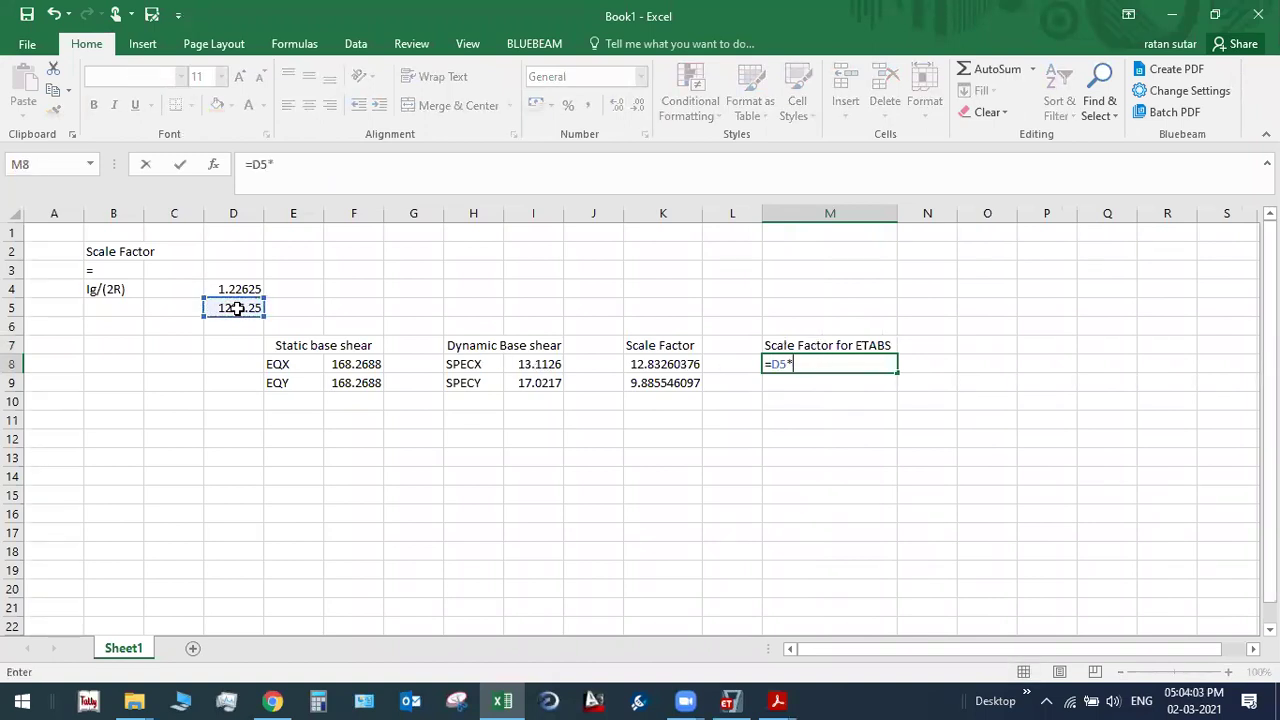
click(668, 364)
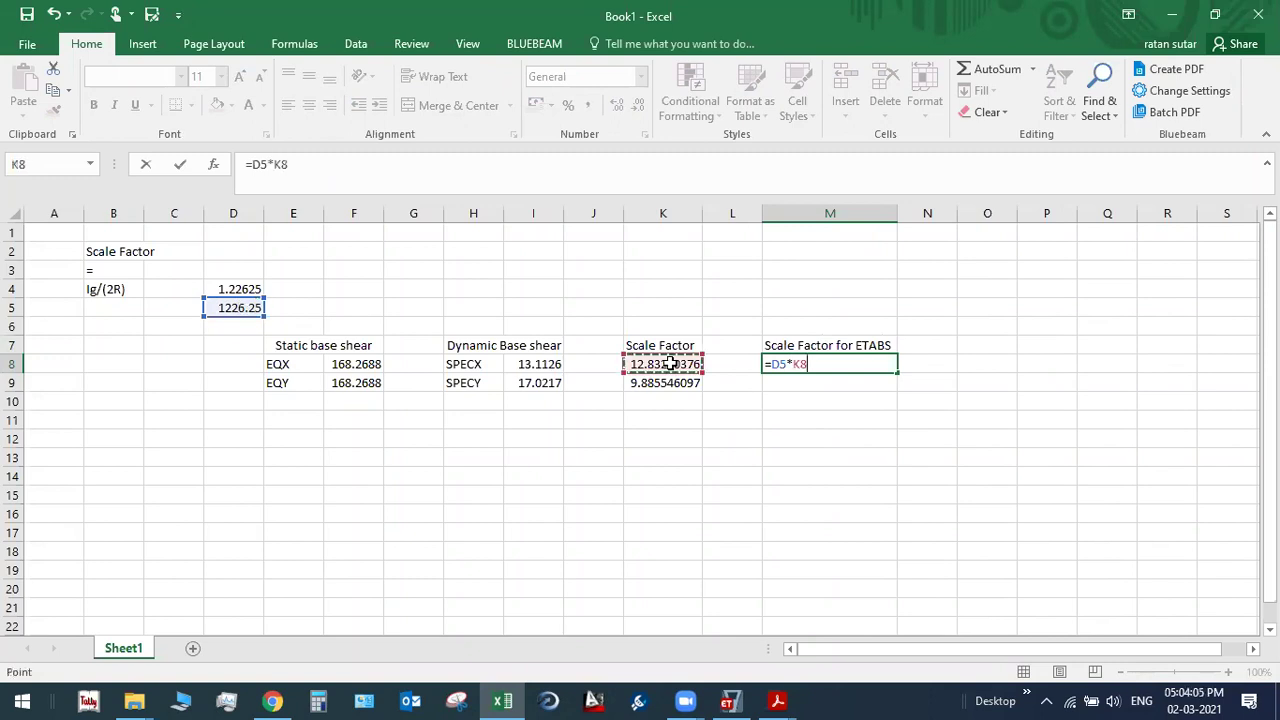
key(Return)
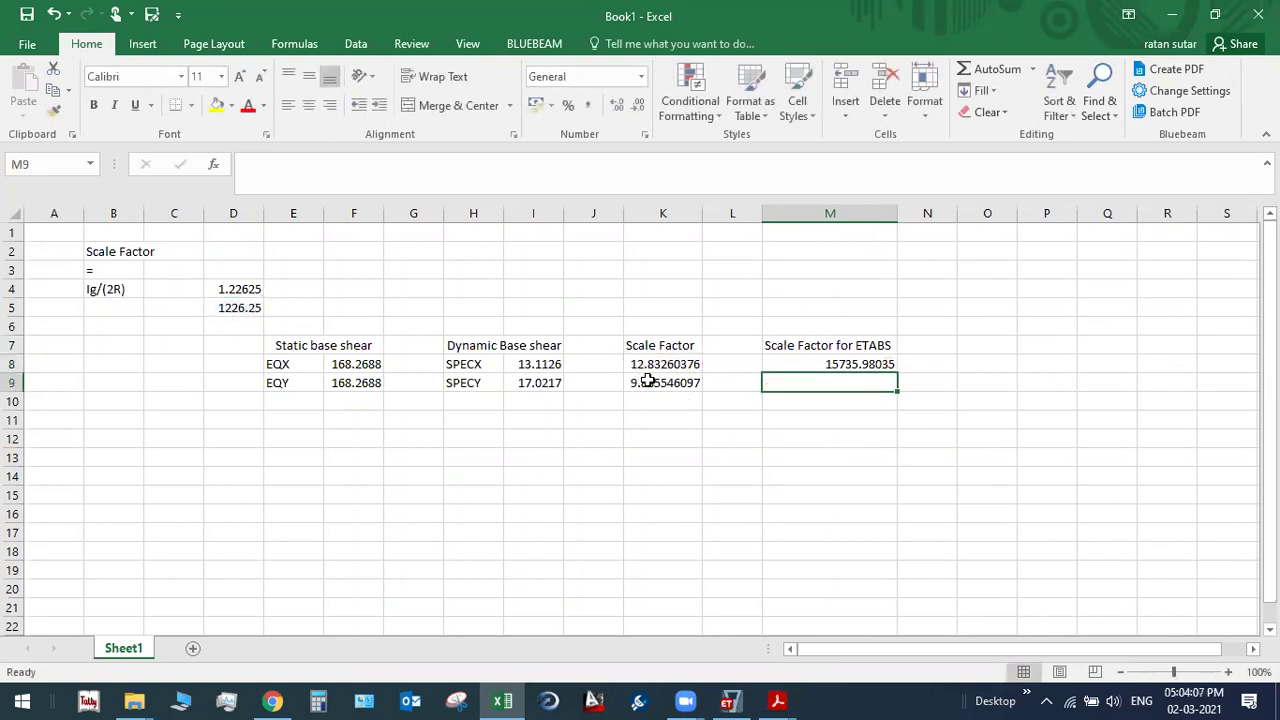
Step: Calculate the SPECY scale factor for ETABS in cell M9 with the formula =D5*K9
text(=)
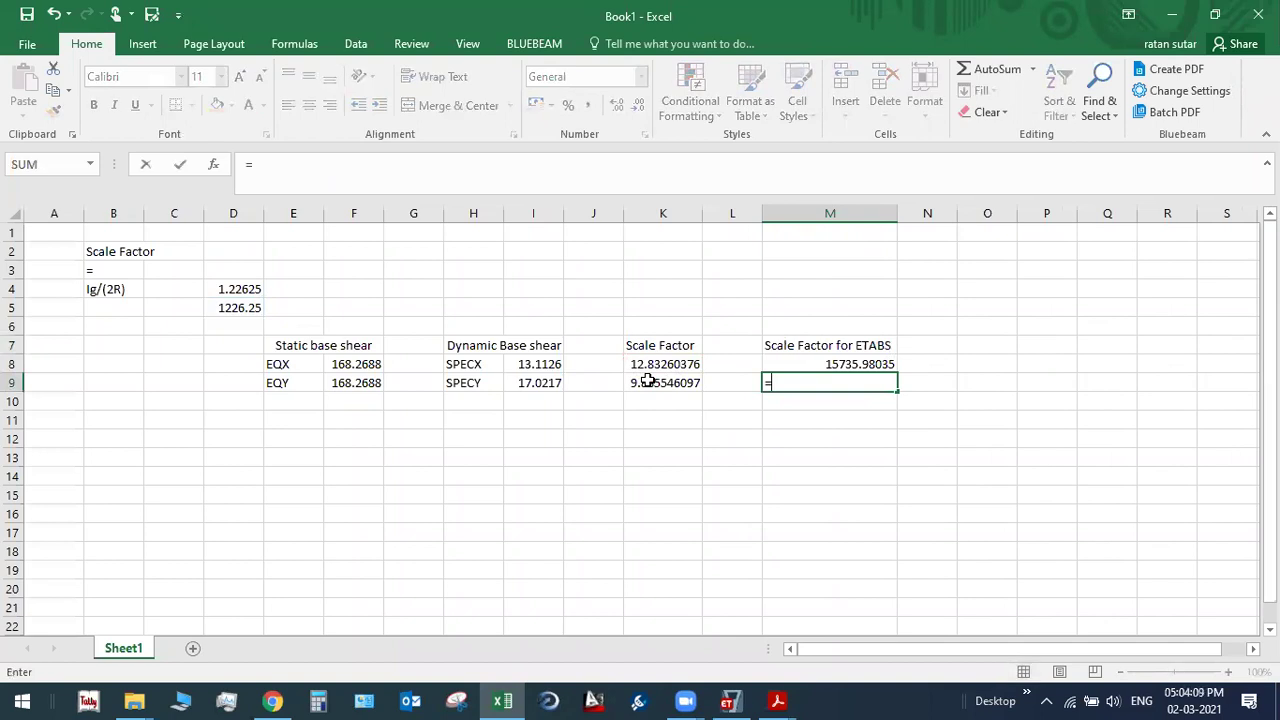
click(264, 308)
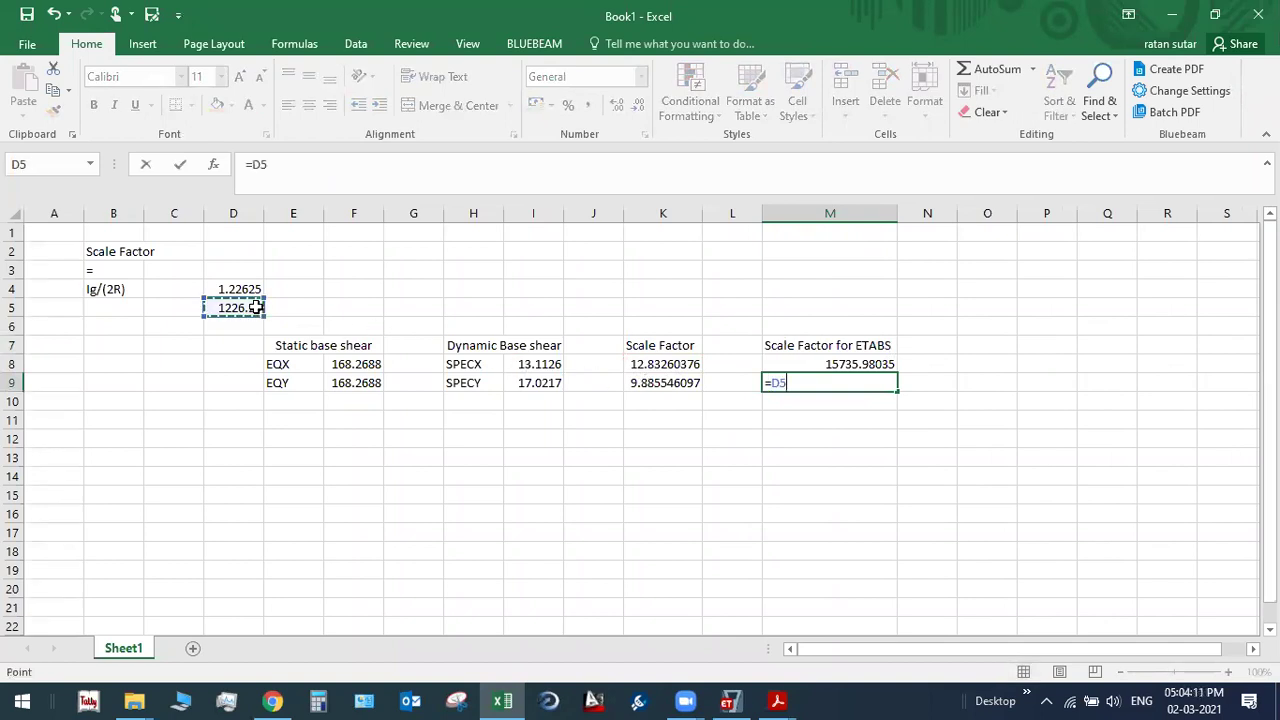
text(*)
click(630, 384)
key(Return)
click(845, 364)
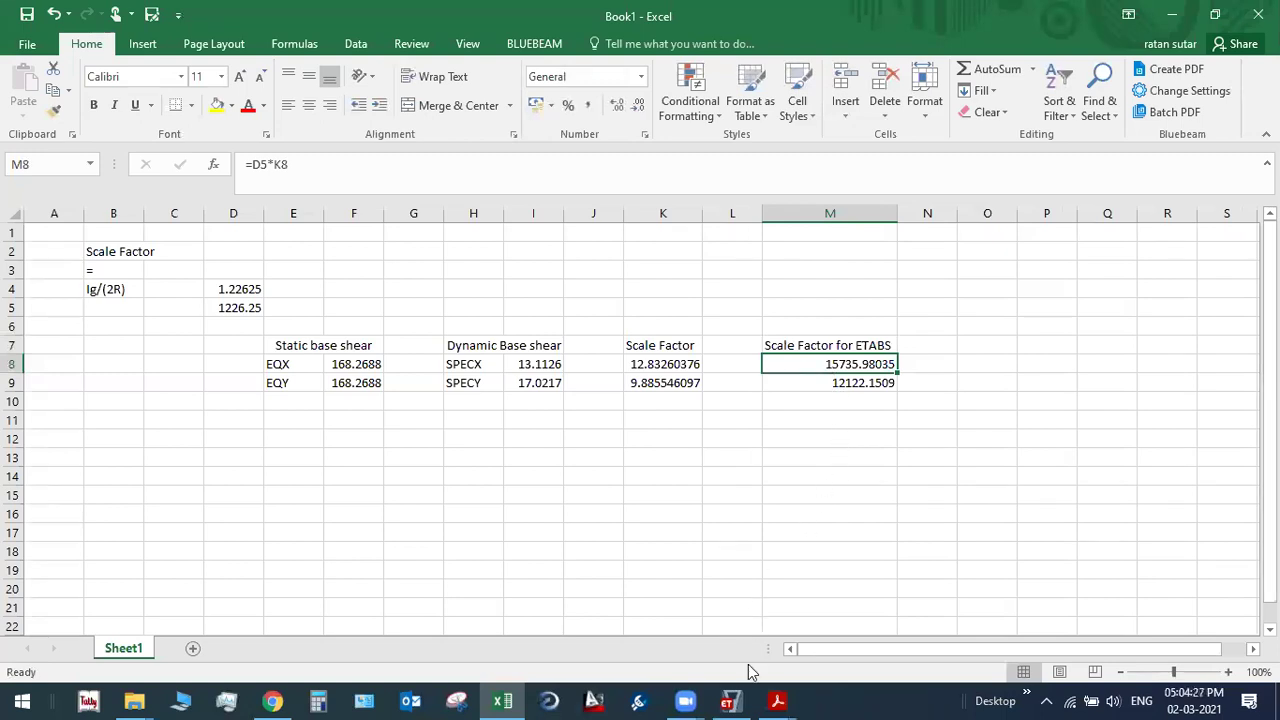
Step: Switch to ETABS, close the Base Reactions table and unlock the model, accepting deletion of the analysis results
click(728, 702)
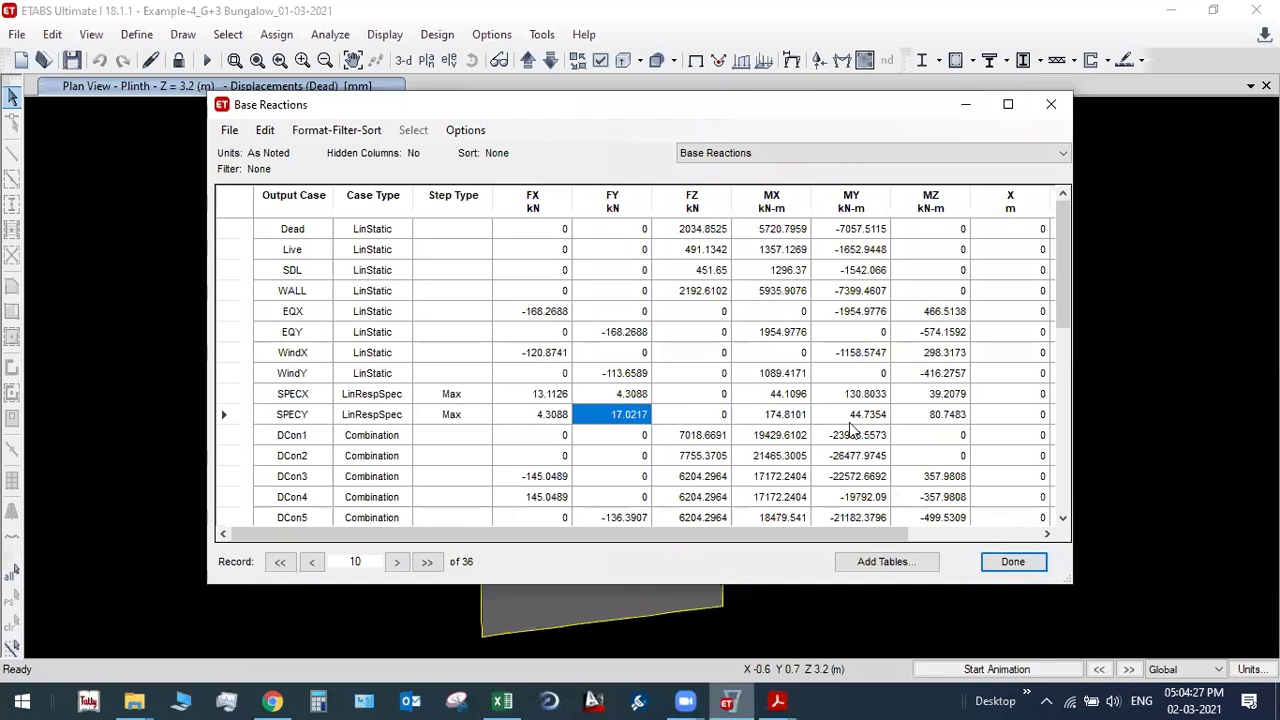
click(1010, 562)
click(178, 60)
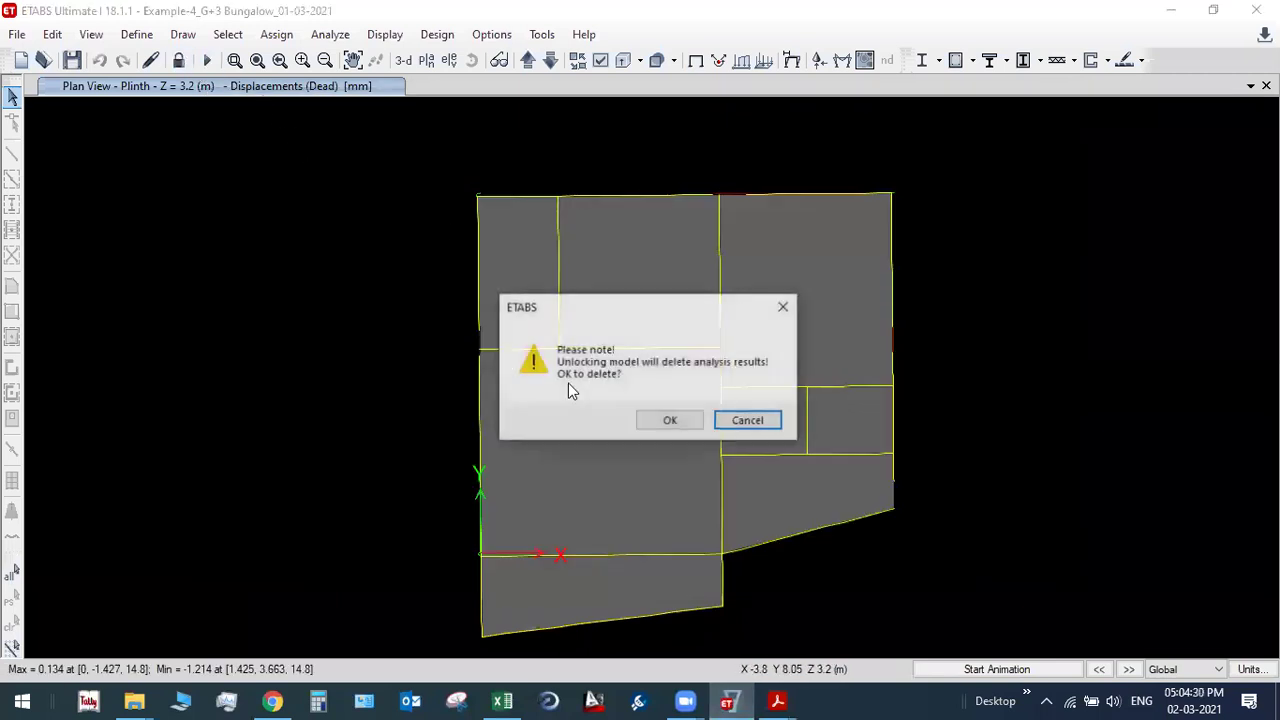
click(672, 421)
Step: Modify the SPECX response spectrum load case, setting its U1 acceleration scale factor to 15735.98 from the Excel sheet
click(137, 34)
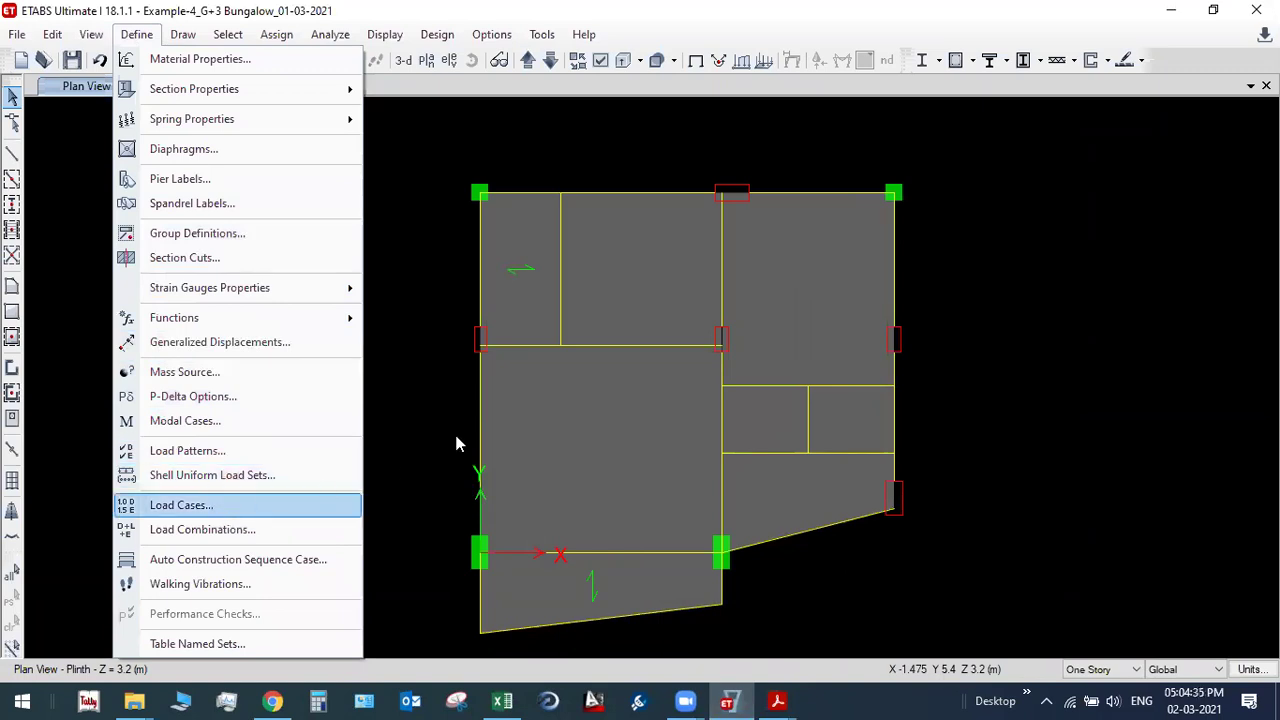
key(Return)
click(548, 440)
click(876, 299)
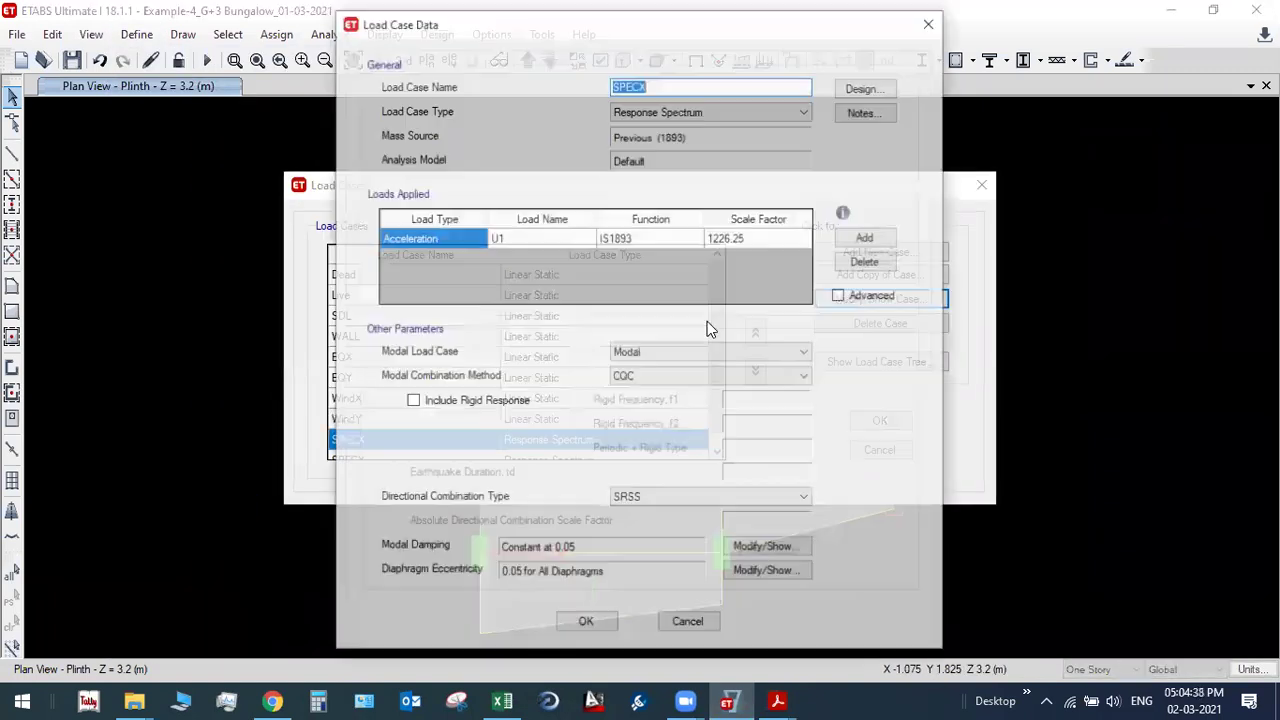
click(738, 238)
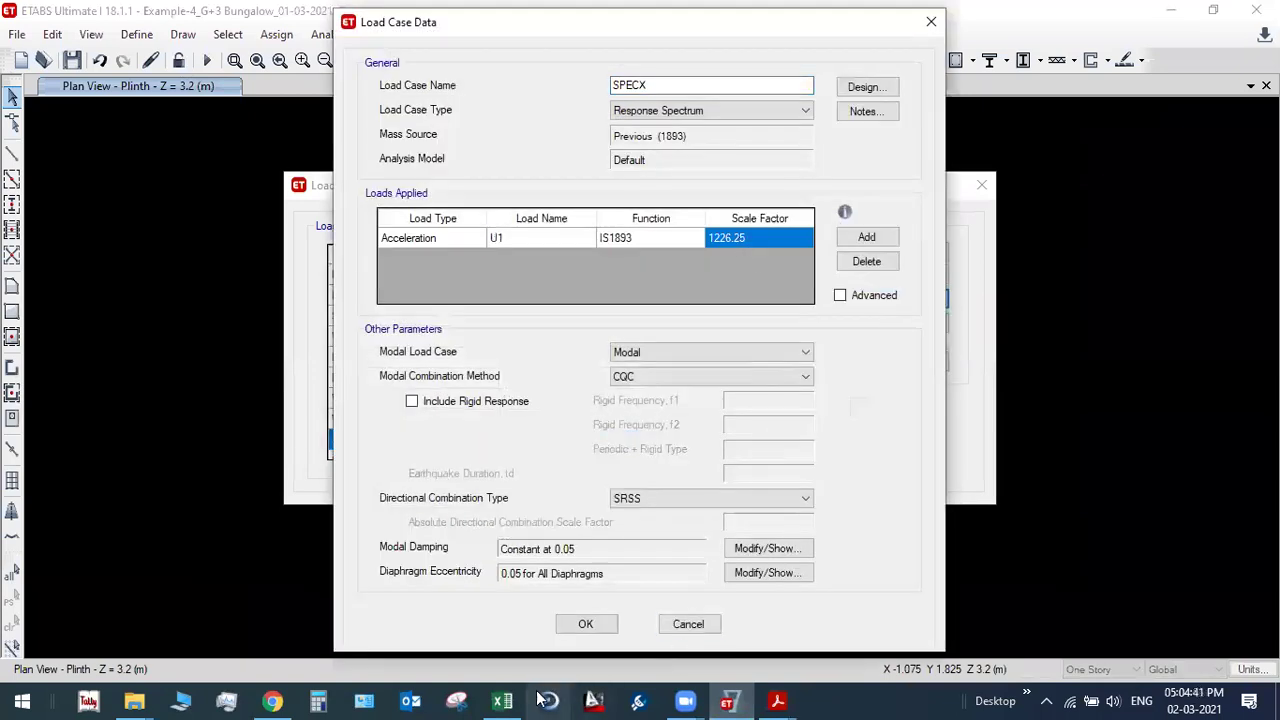
click(503, 700)
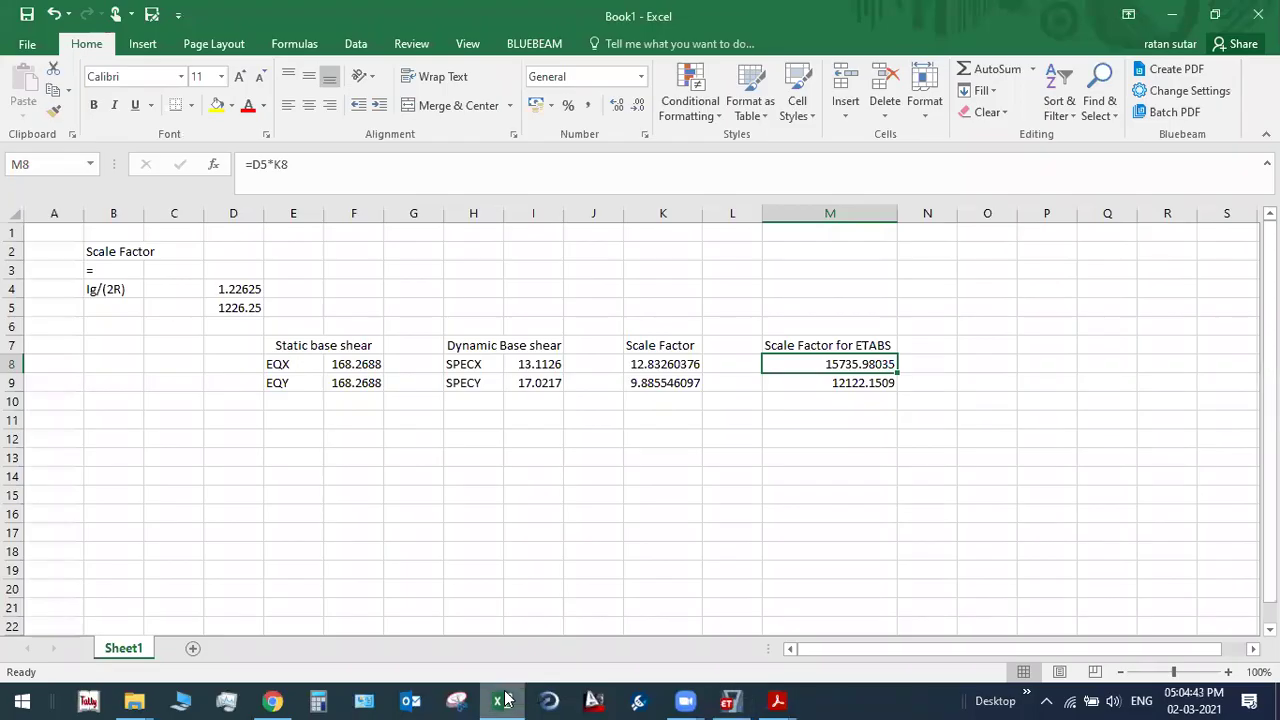
click(503, 700)
text(1)
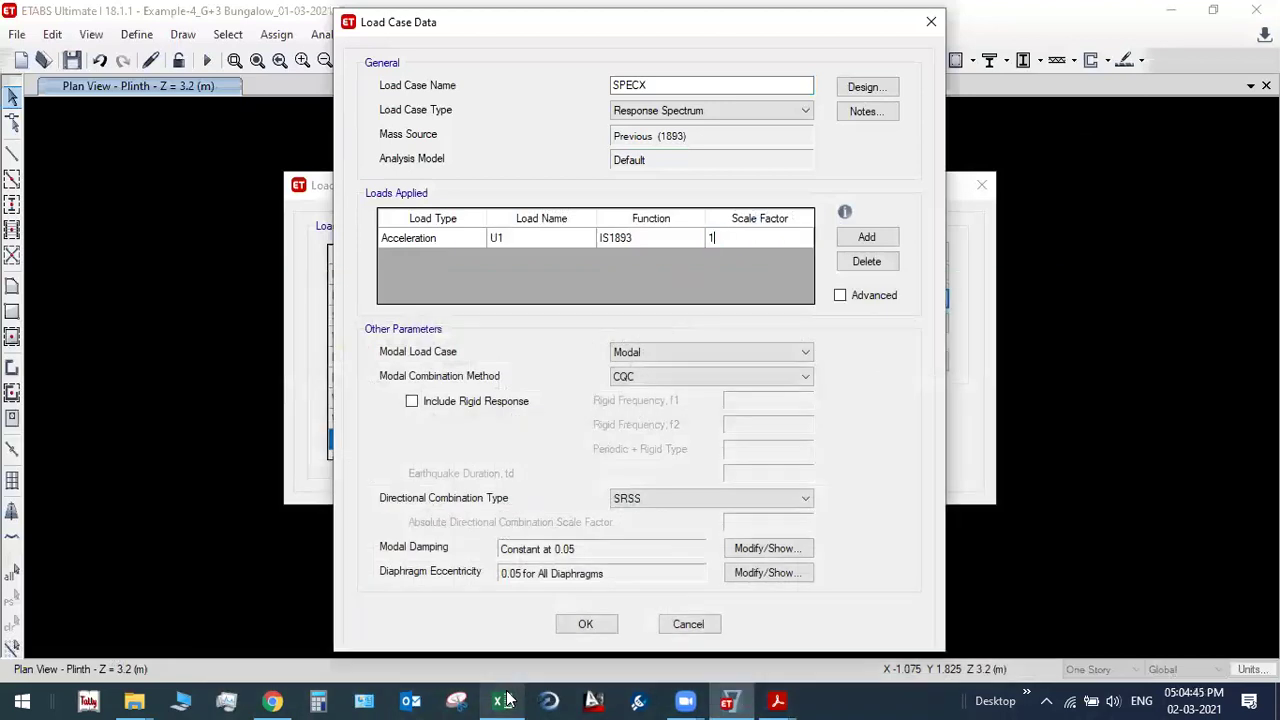
text(5735.98)
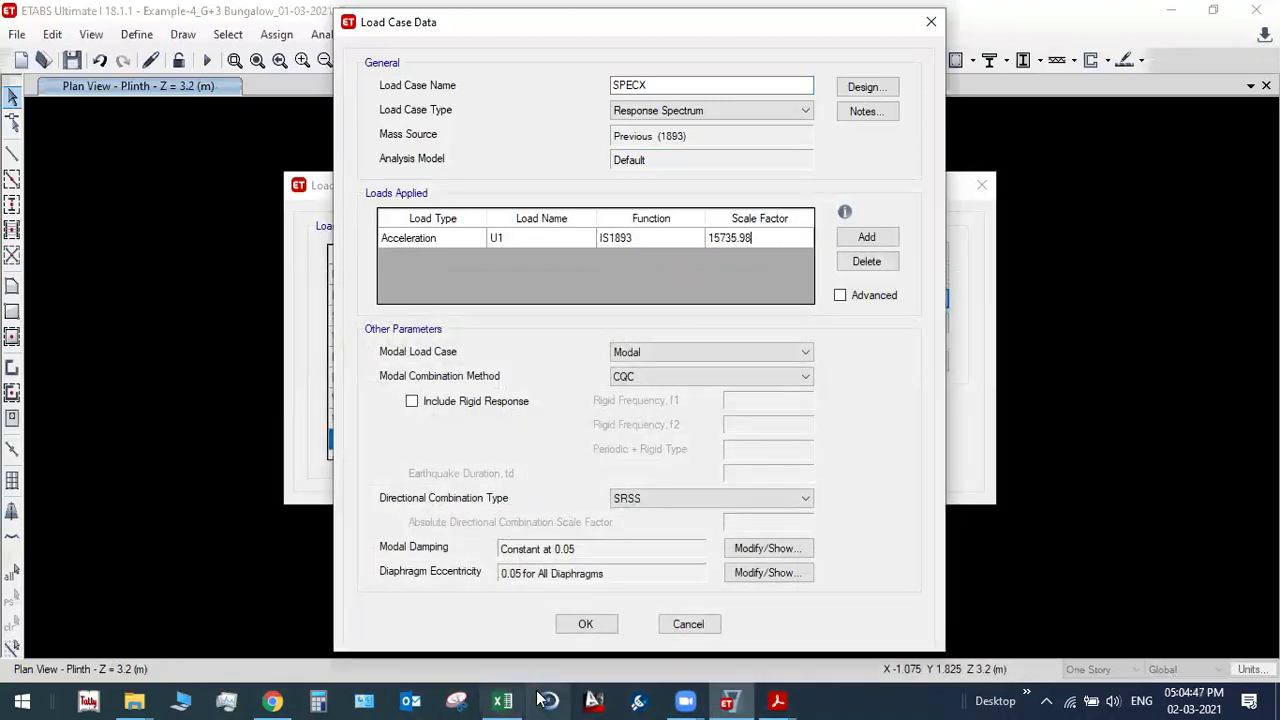
click(587, 624)
Step: Modify the SPECY response spectrum load case, setting its U2 acceleration scale factor to 12122.15 from the Excel sheet, and accept the load case changes
scroll(630, 440, down, 1)
click(624, 439)
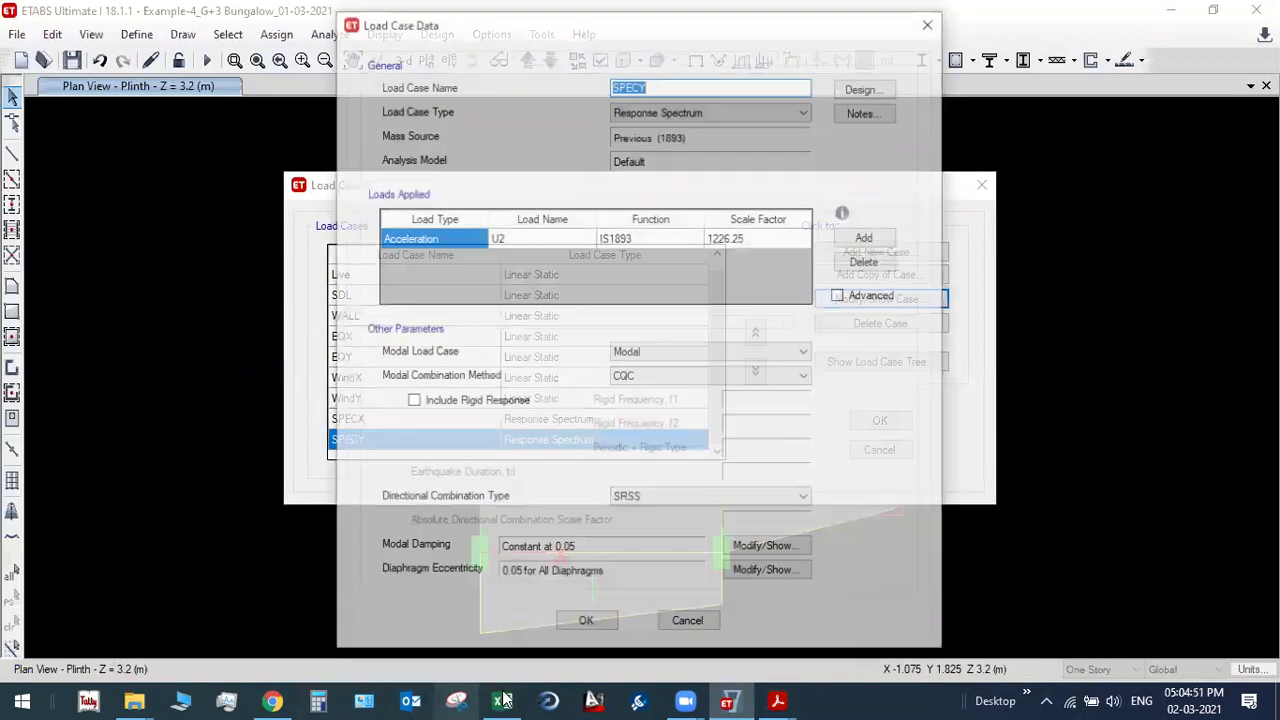
click(502, 701)
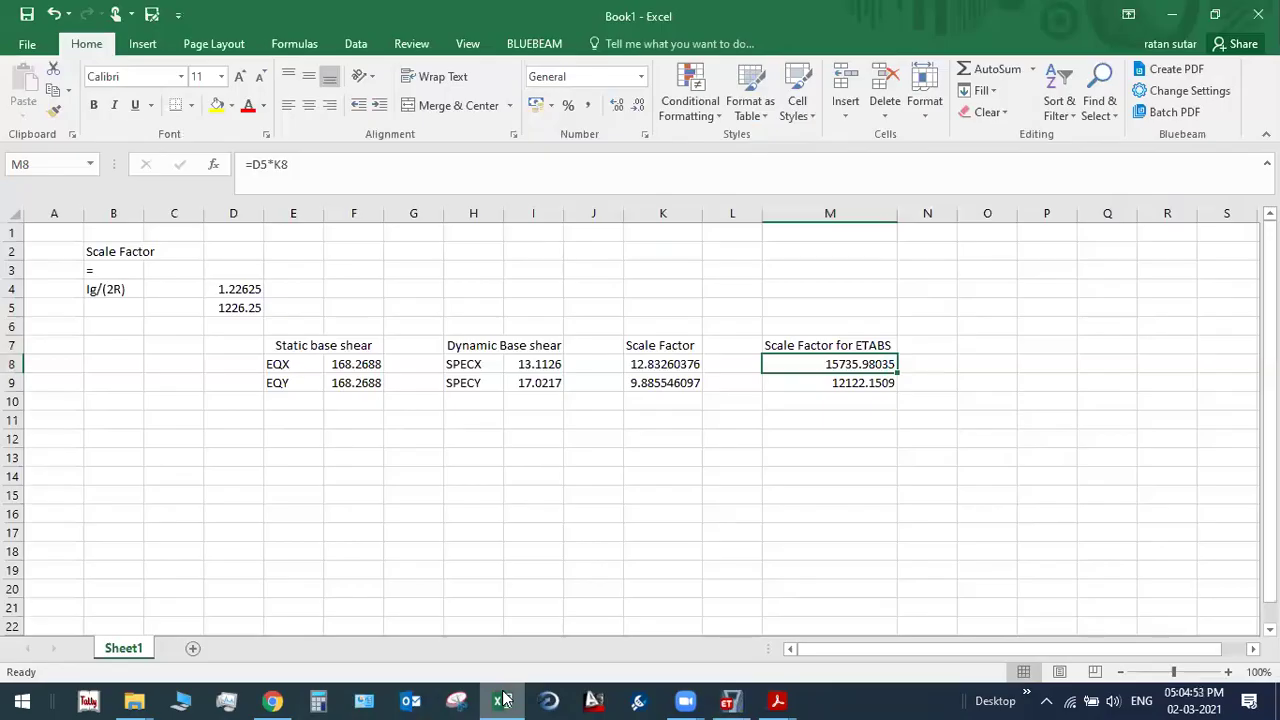
click(505, 698)
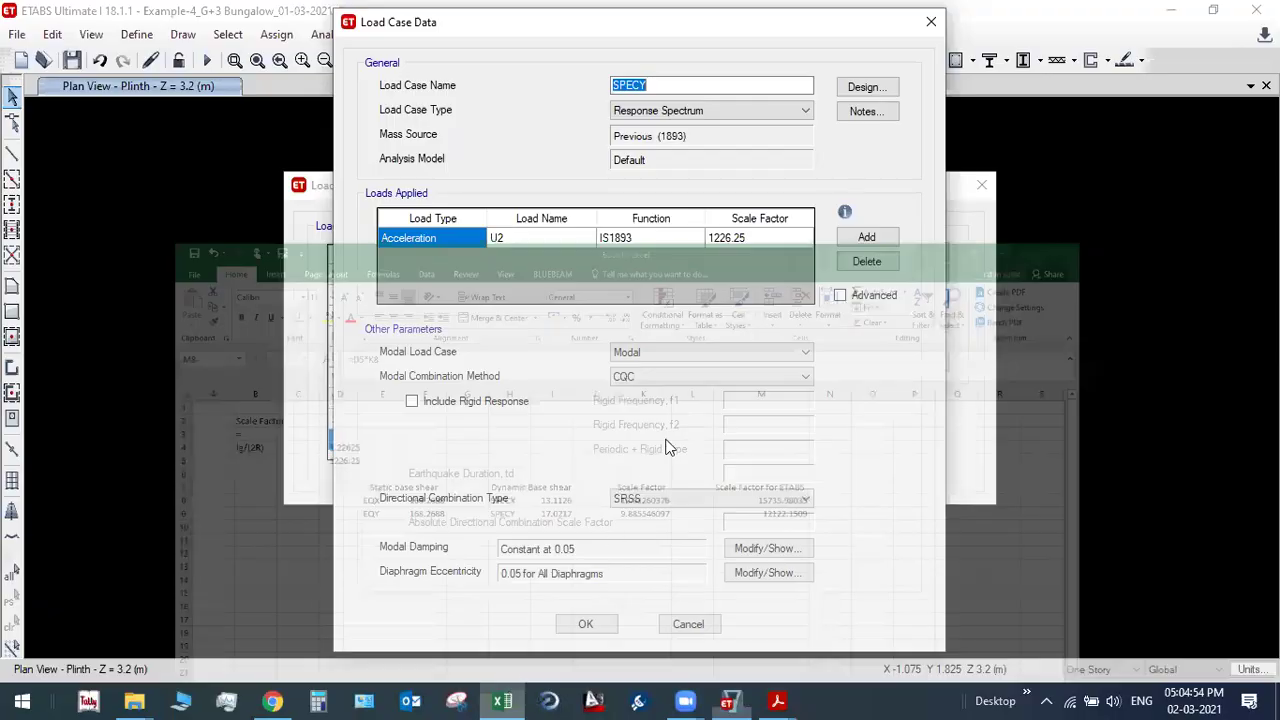
click(770, 238)
text(121)
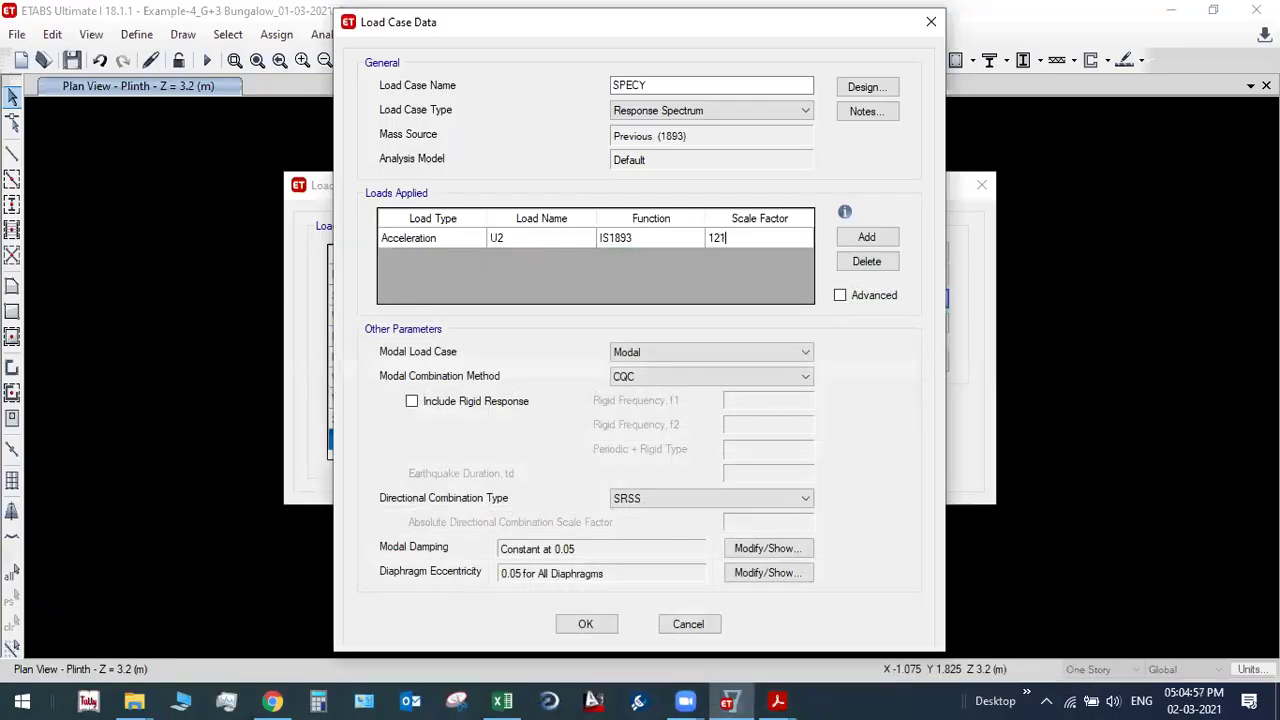
text(22.15)
click(587, 622)
click(870, 421)
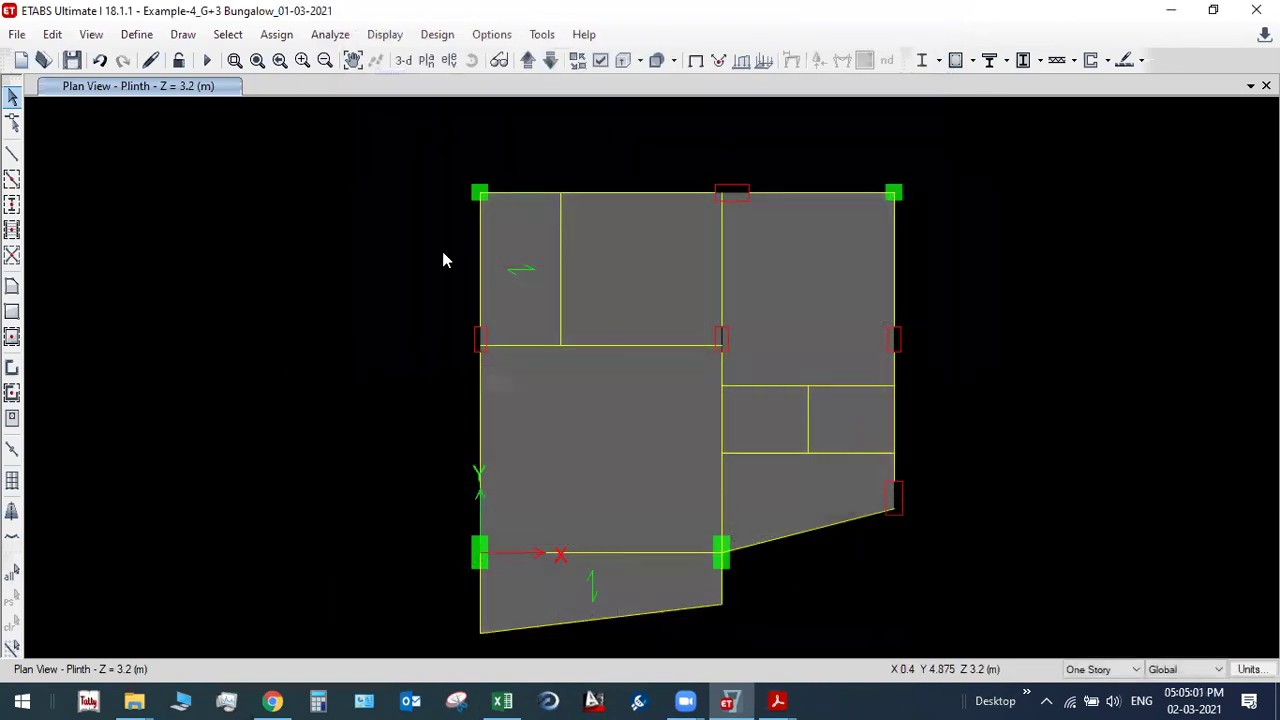
Step: Run the analysis again and display the Base Reactions table
click(207, 61)
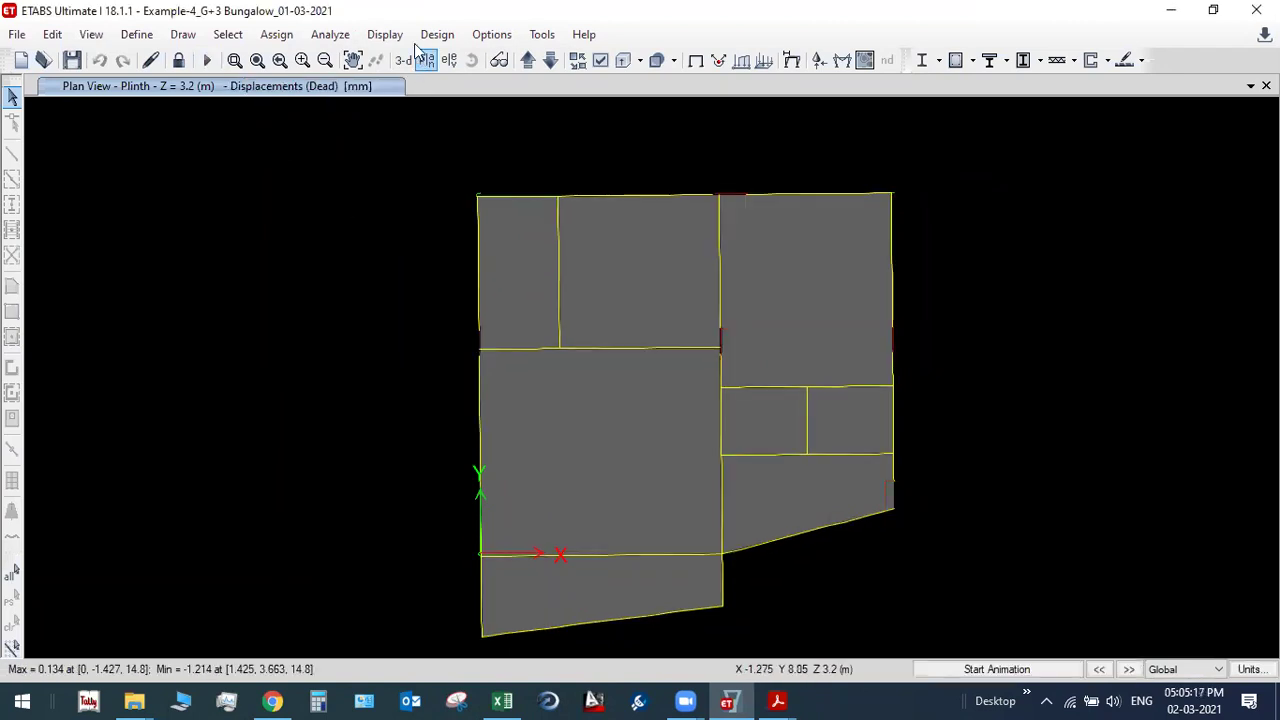
click(384, 34)
click(448, 521)
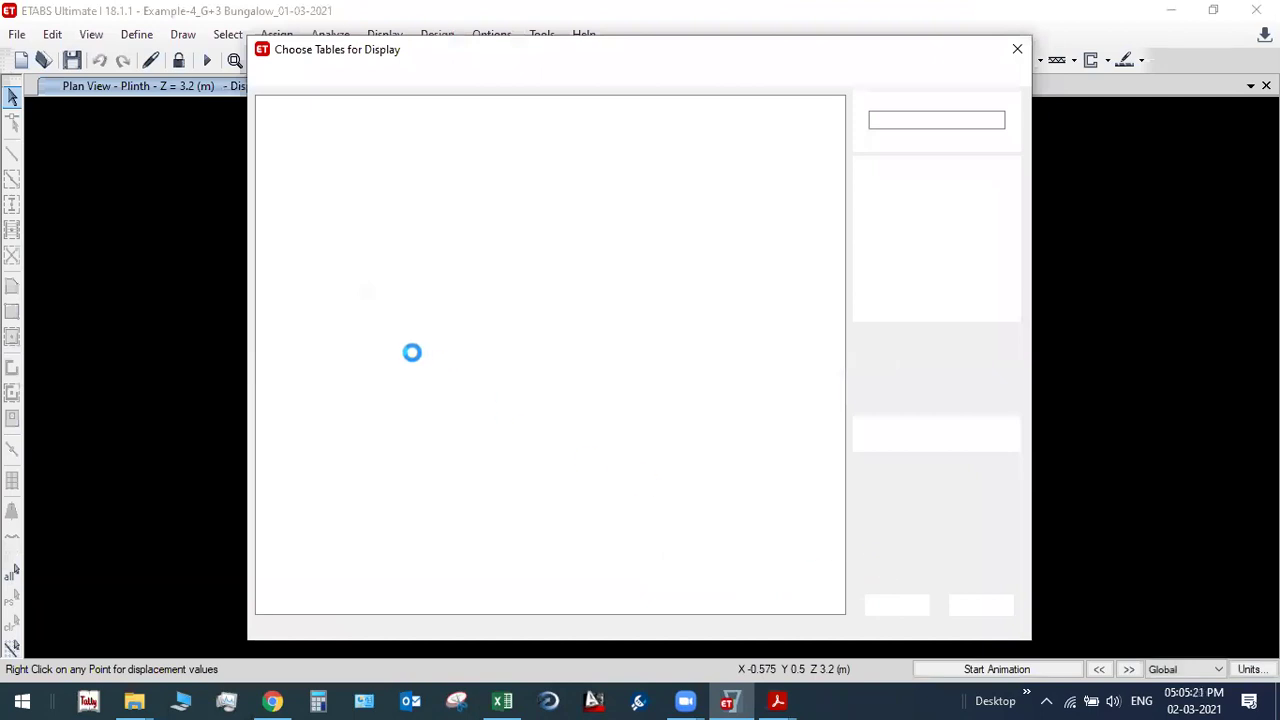
click(895, 604)
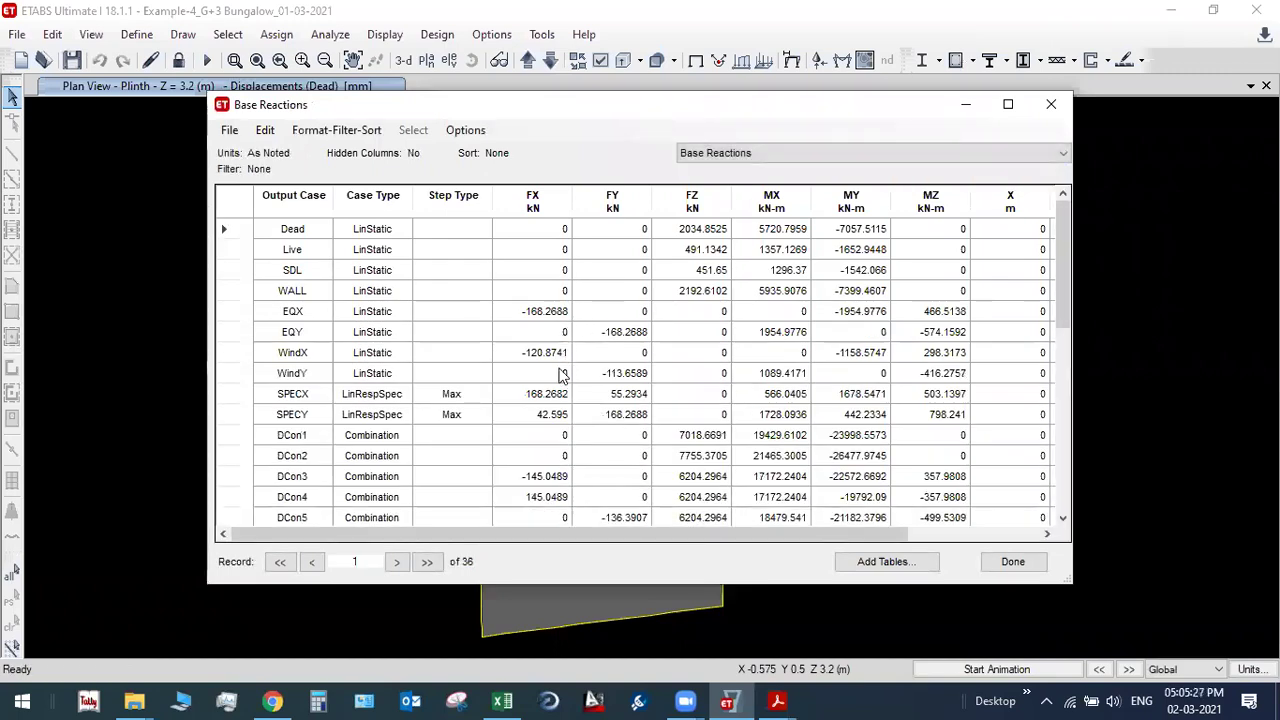
Step: Compare the FX base reactions of EQX and SPECX and the FY base reactions of EQY and SPECY, then close the table
click(299, 316)
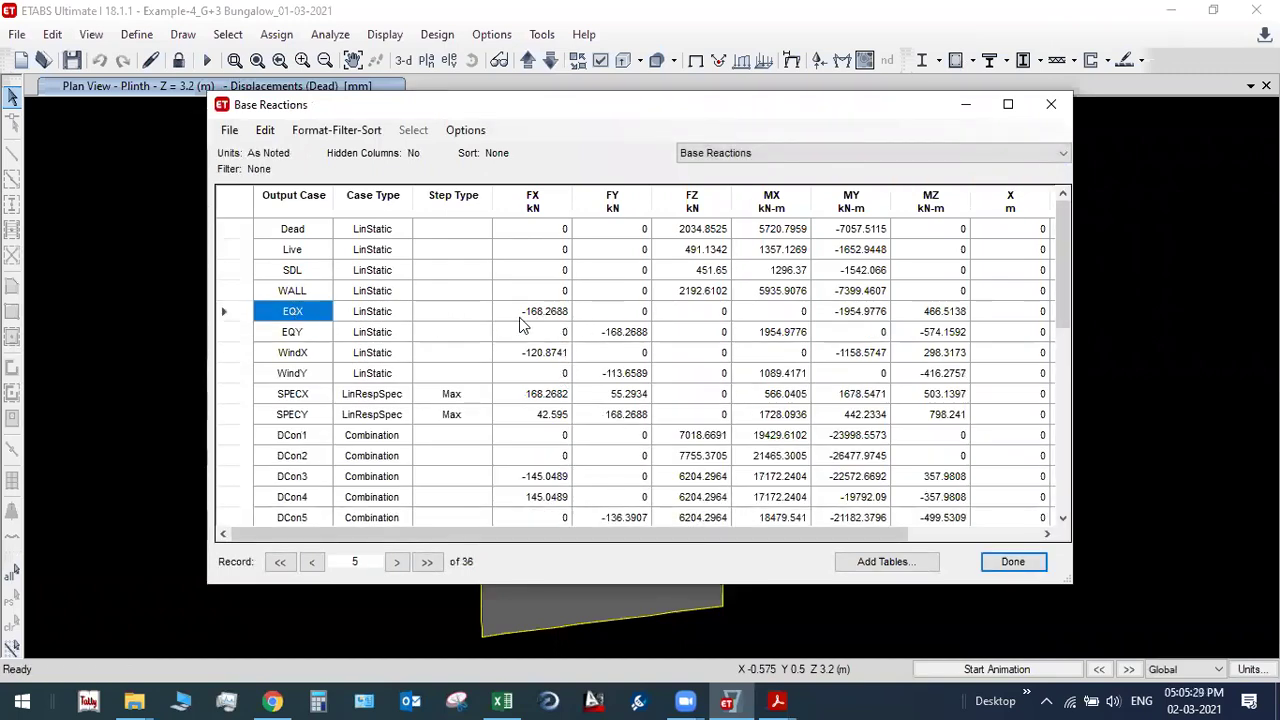
click(531, 316)
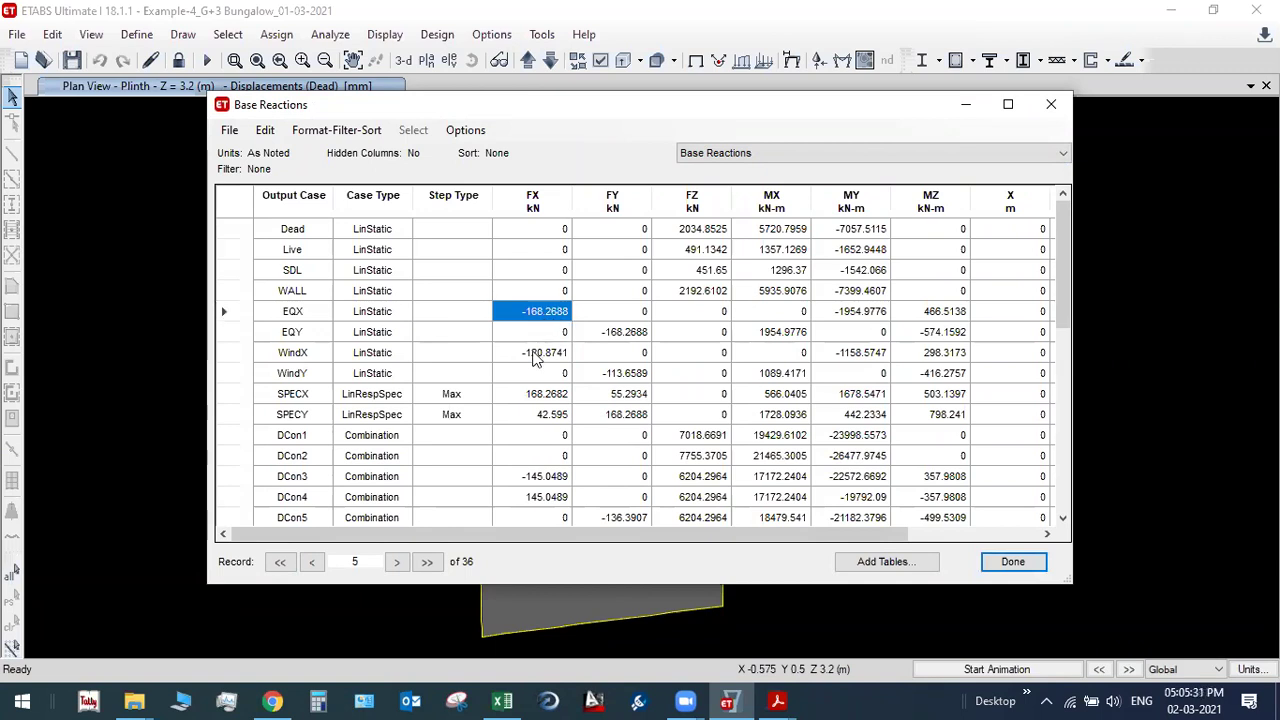
click(530, 398)
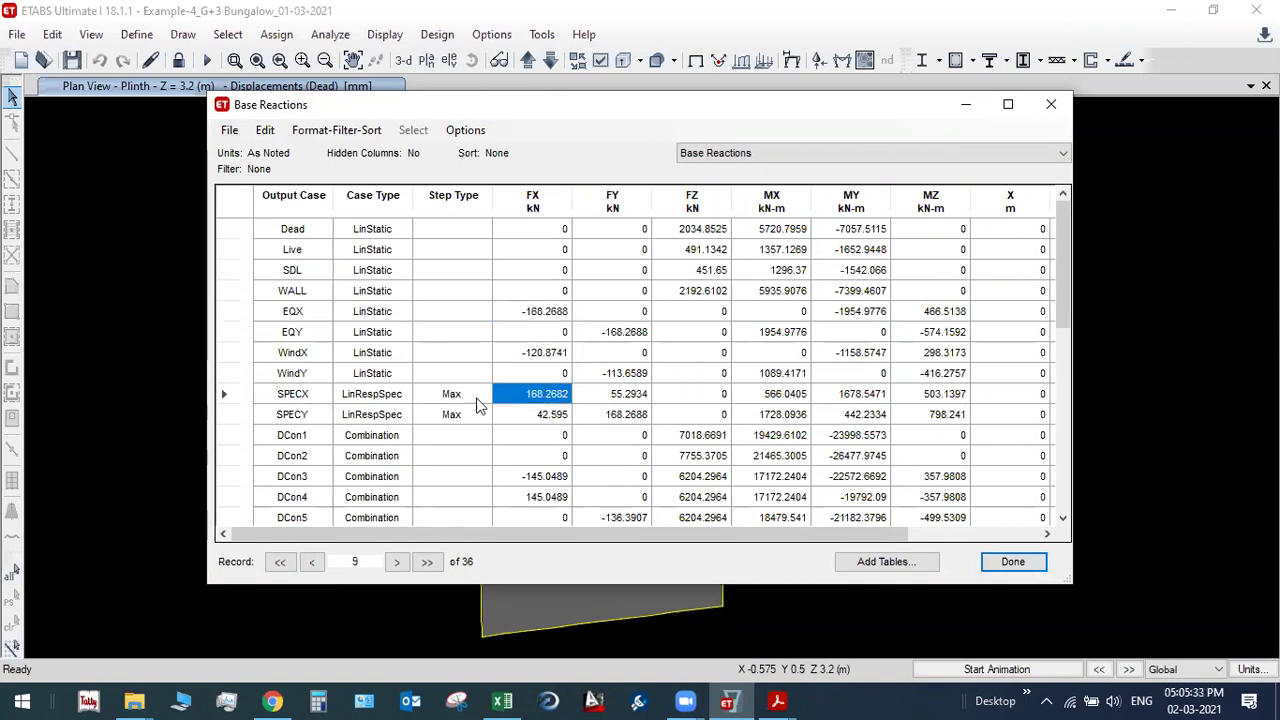
click(606, 418)
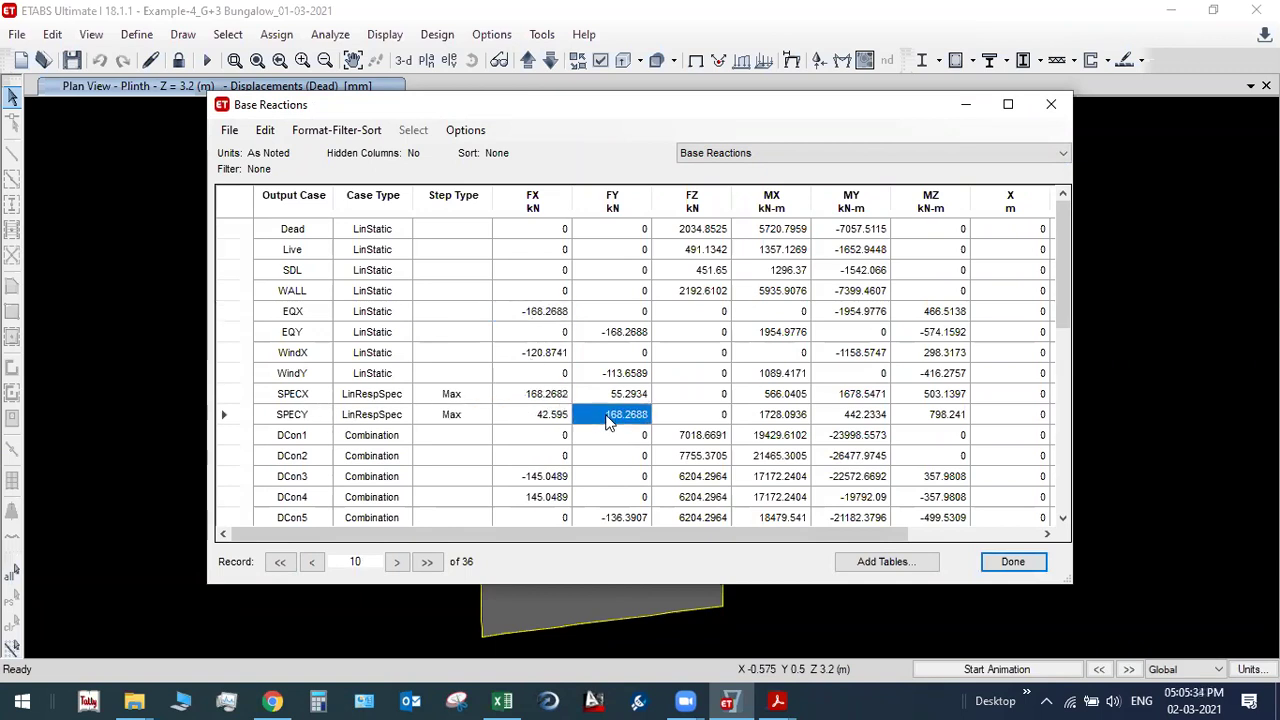
click(626, 338)
click(624, 416)
click(1013, 563)
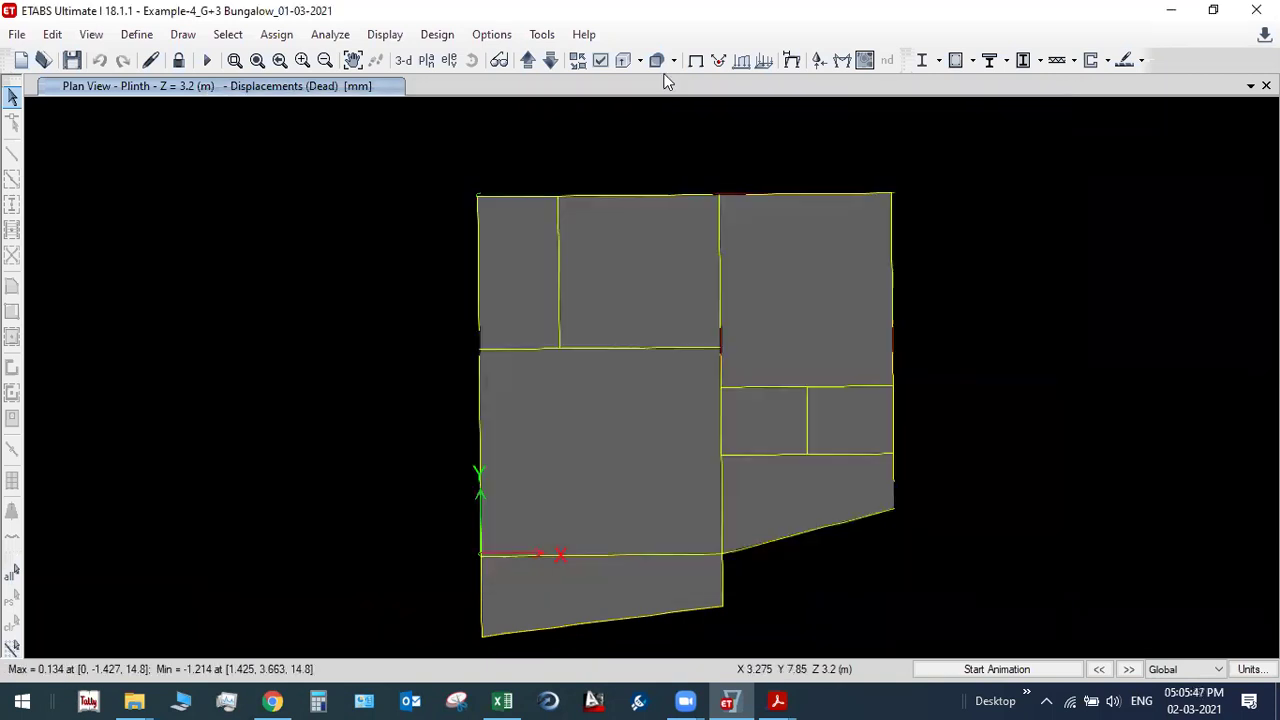